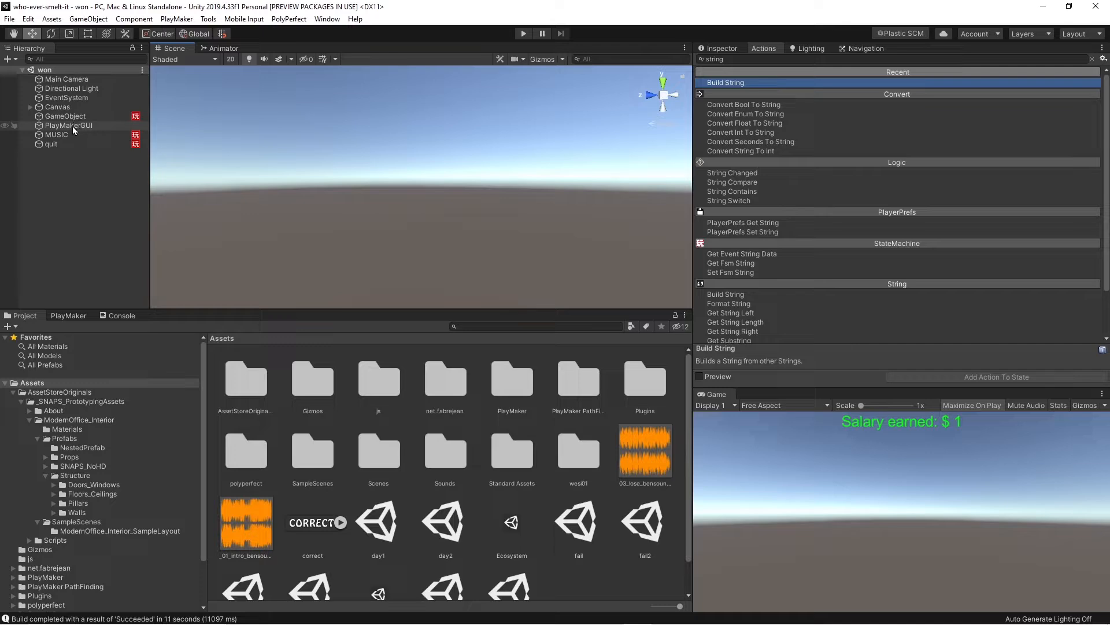
Open the day2 scene and look around the office and its characters from several angles.
{"action": "left_click", "coordinate": [72, 126]}
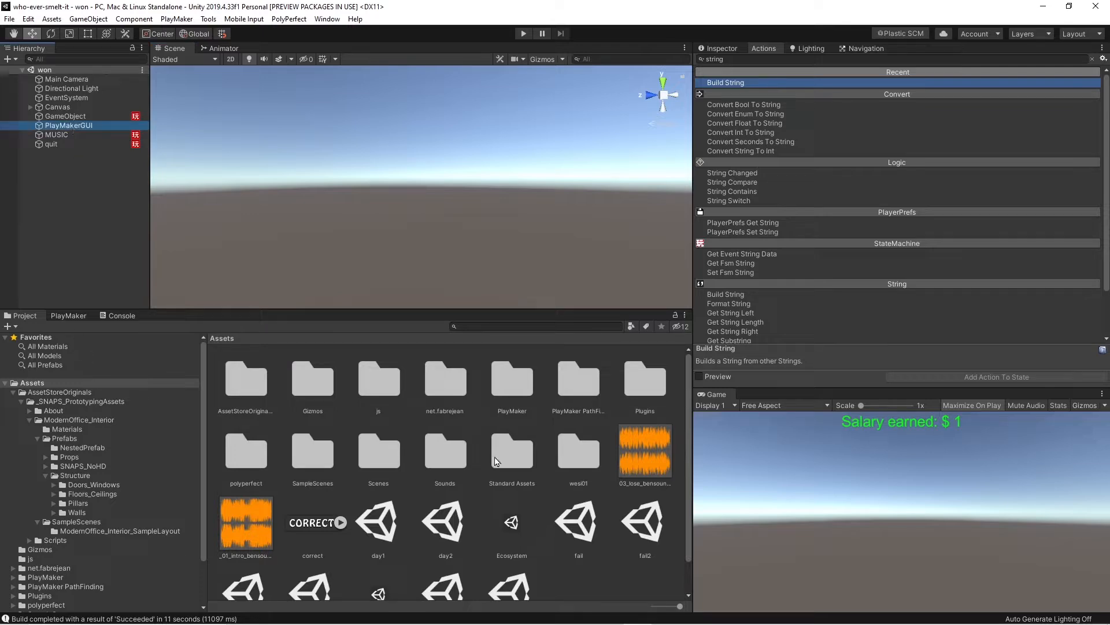
{"action": "double_click", "coordinate": [424, 527]}
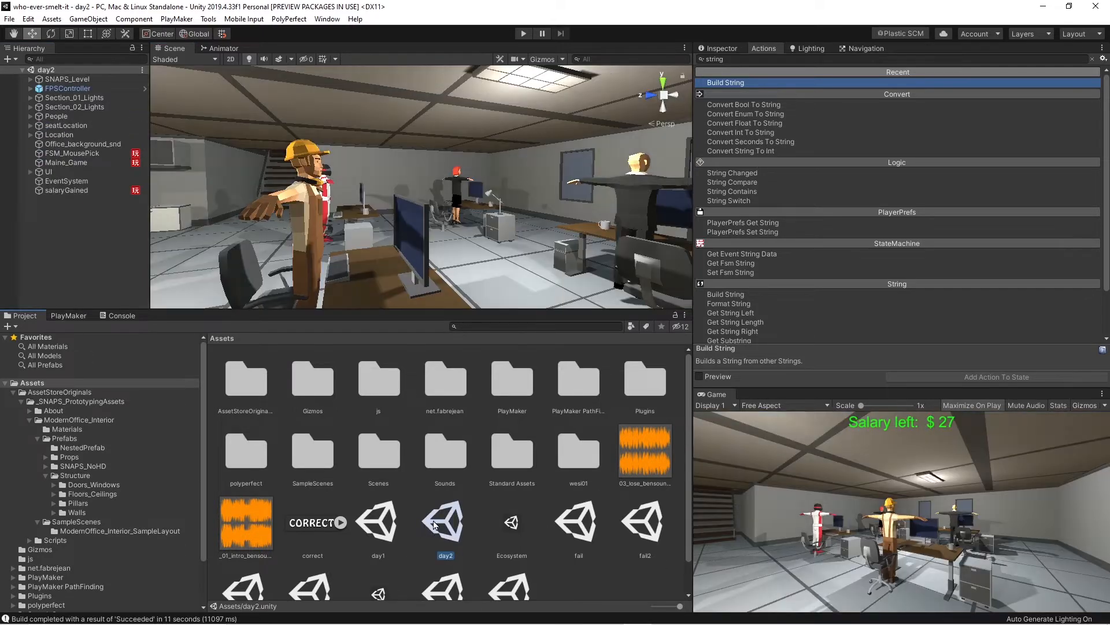
{"action": "left_click_drag", "start_coordinate": [497, 255], "coordinate": [354, 254]}
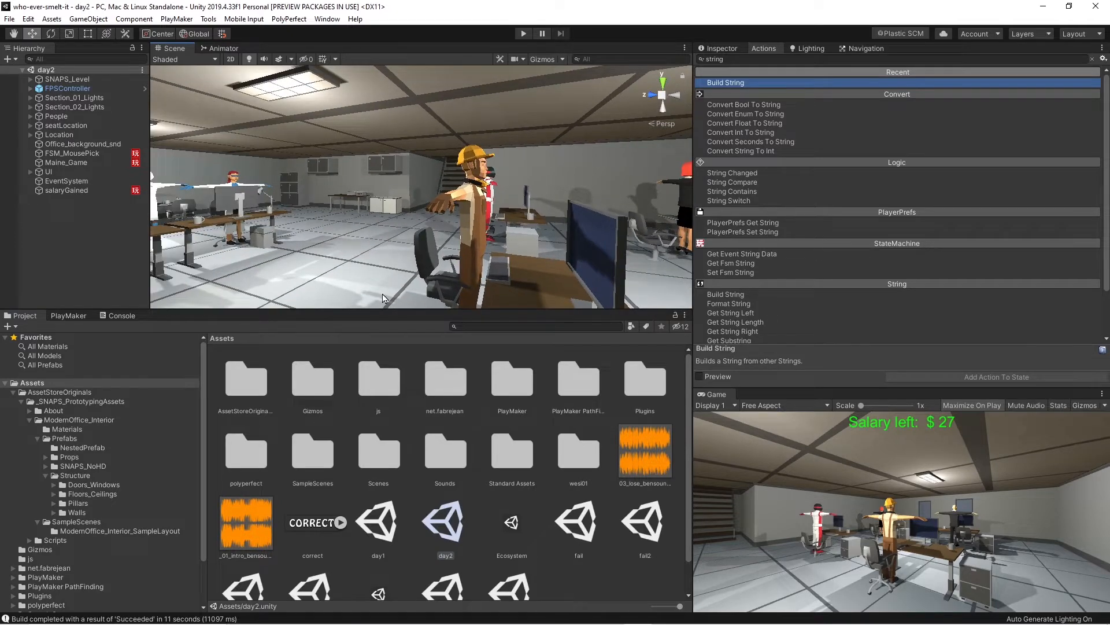
{"action": "mouse_move", "coordinate": [368, 238]}
{"action": "left_mouse_down"}
{"action": "mouse_move", "coordinate": [284, 217]}
{"action": "mouse_move", "coordinate": [319, 244]}
{"action": "mouse_move", "coordinate": [334, 222]}
{"action": "mouse_move", "coordinate": [372, 222]}
{"action": "left_mouse_up"}
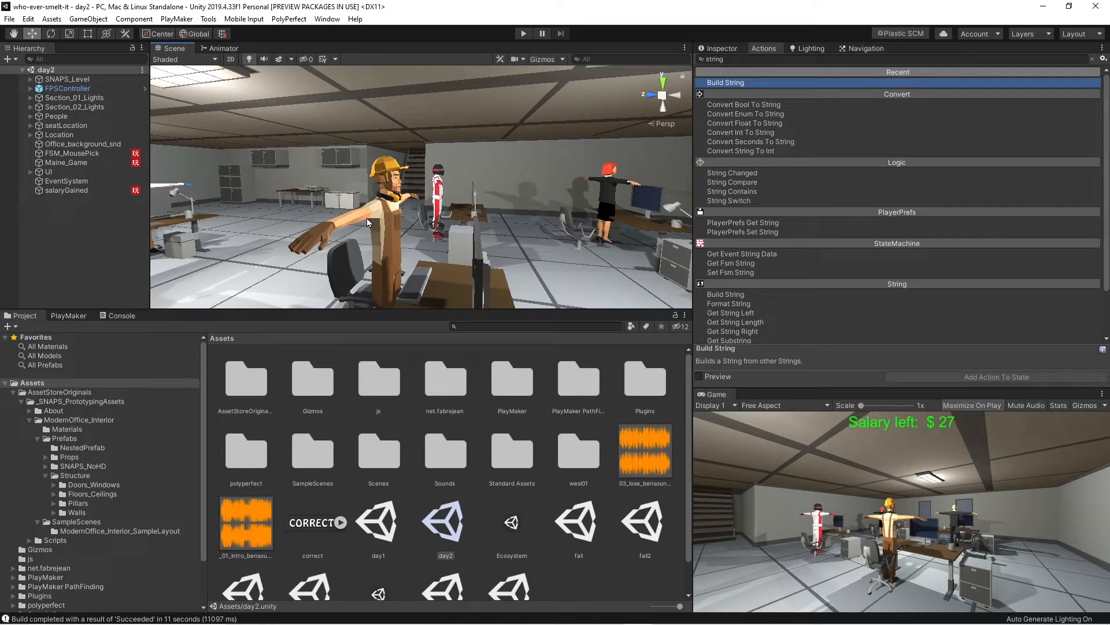
{"action": "key", "text": "alt"}
{"action": "left_click_drag", "start_coordinate": [306, 207], "coordinate": [324, 234]}
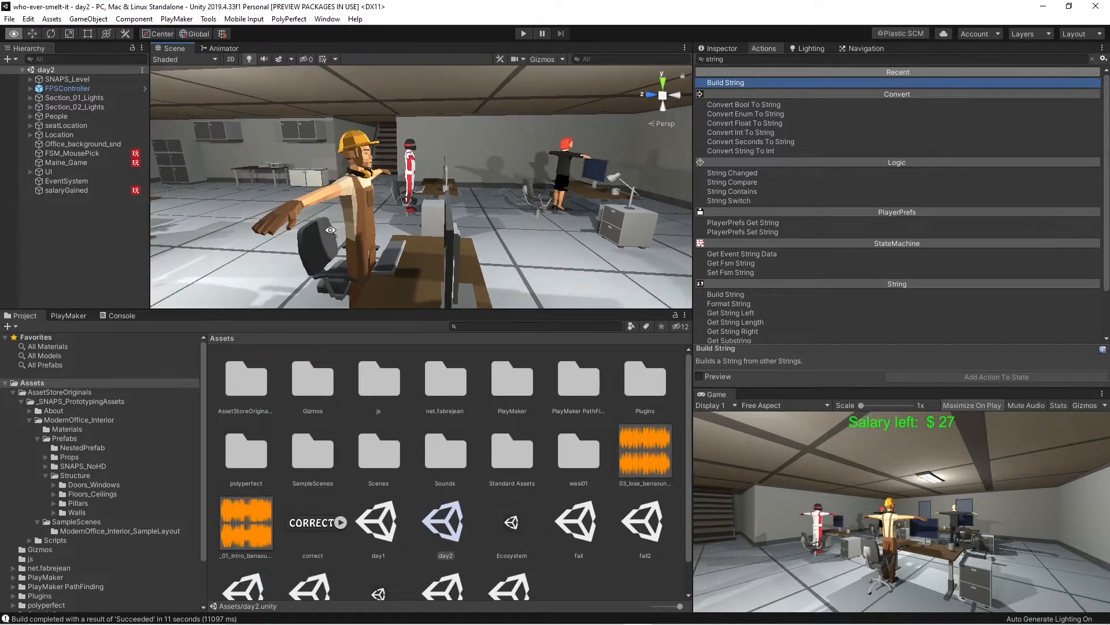
Build the game for PC, Mac & Linux Standalone on Windows into the folder "Who ever smelt it - build".
{"action": "left_click", "coordinate": [9, 18]}
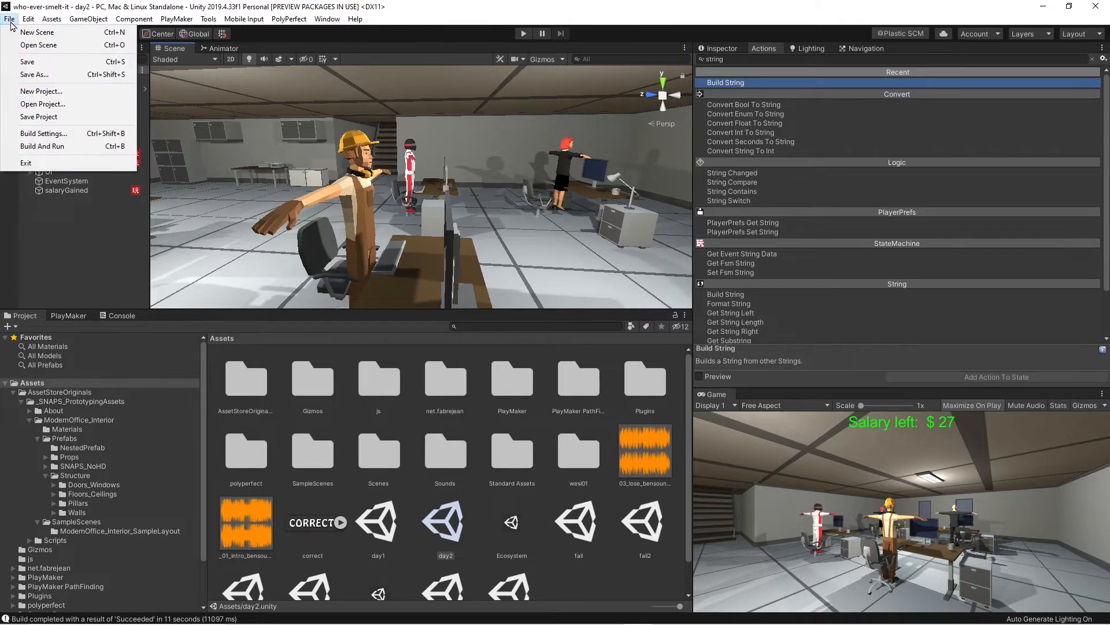
{"action": "left_click", "coordinate": [42, 133]}
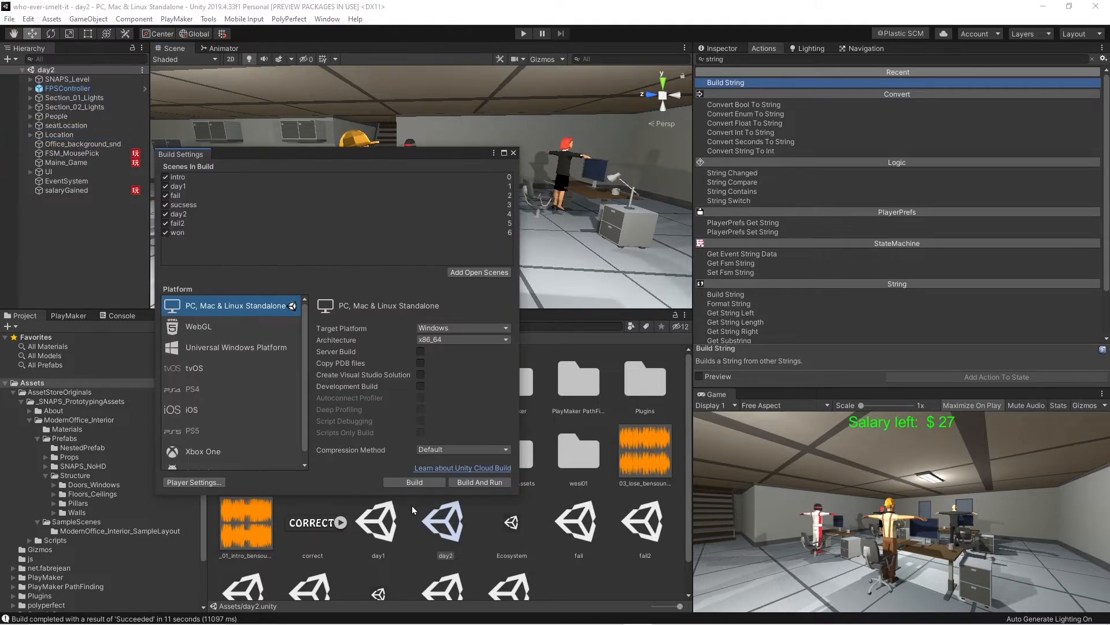
{"action": "left_click", "coordinate": [415, 482]}
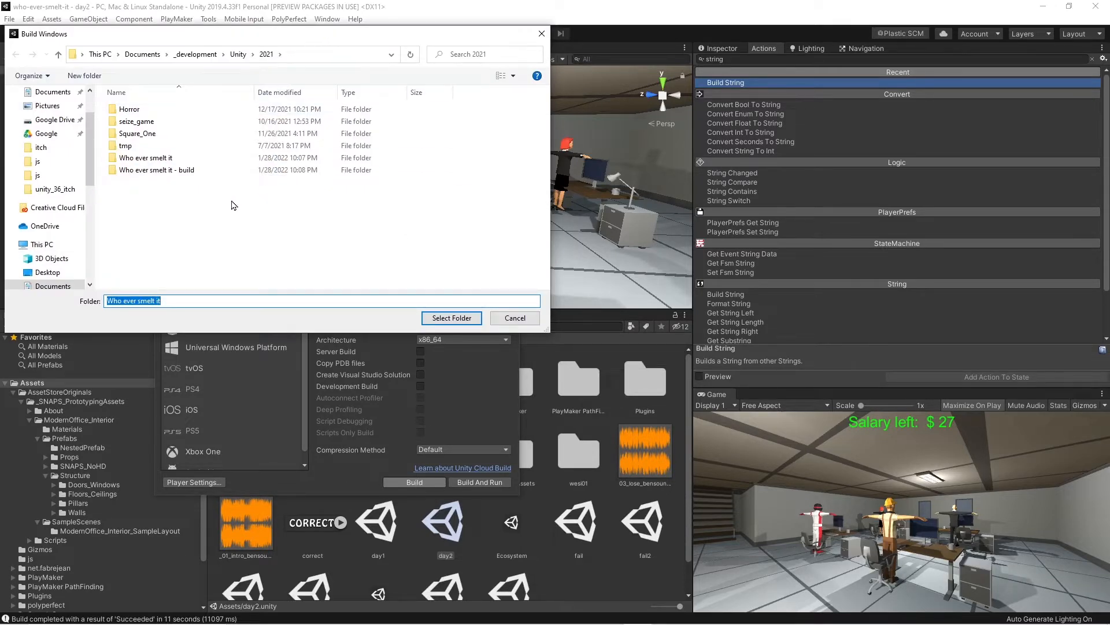
{"action": "left_click", "coordinate": [155, 157]}
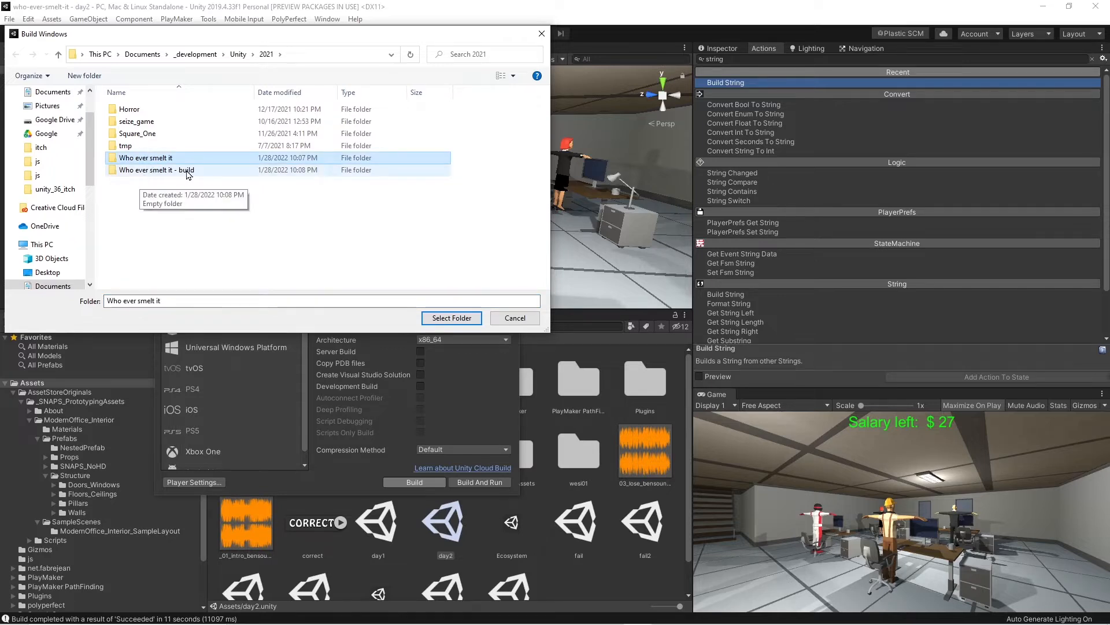
{"action": "double_click", "coordinate": [152, 171]}
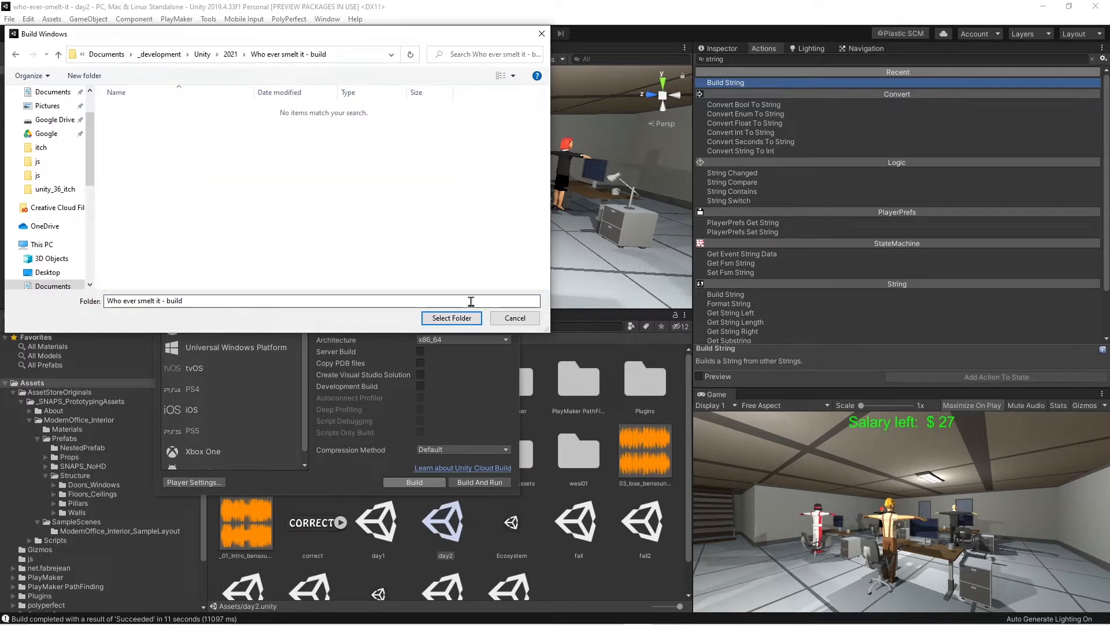
{"action": "left_click", "coordinate": [461, 318]}
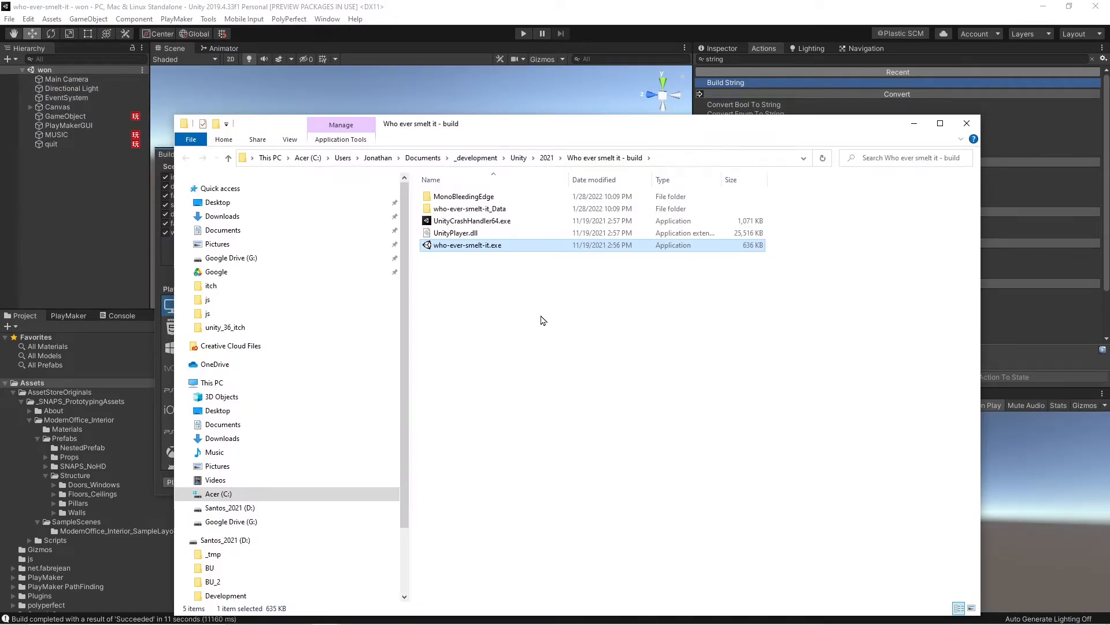
Compress all files and folders of the finished build into a ZIP archive named "Who ever smelt it - build.zip".
{"action": "left_click_drag", "start_coordinate": [534, 343], "coordinate": [441, 194]}
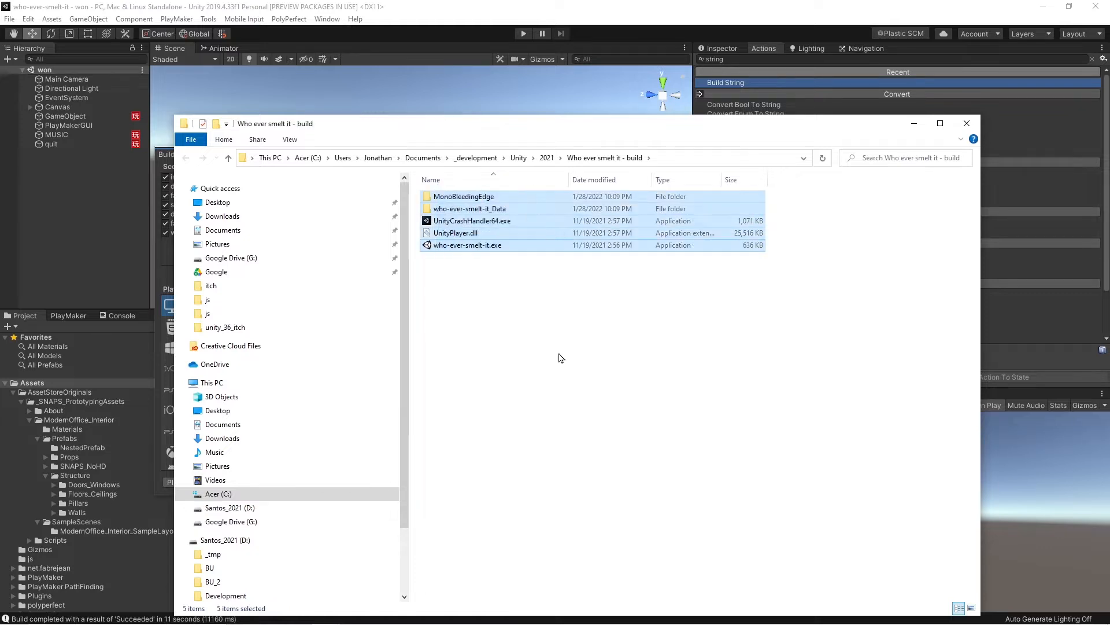
{"action": "left_click", "coordinate": [475, 305]}
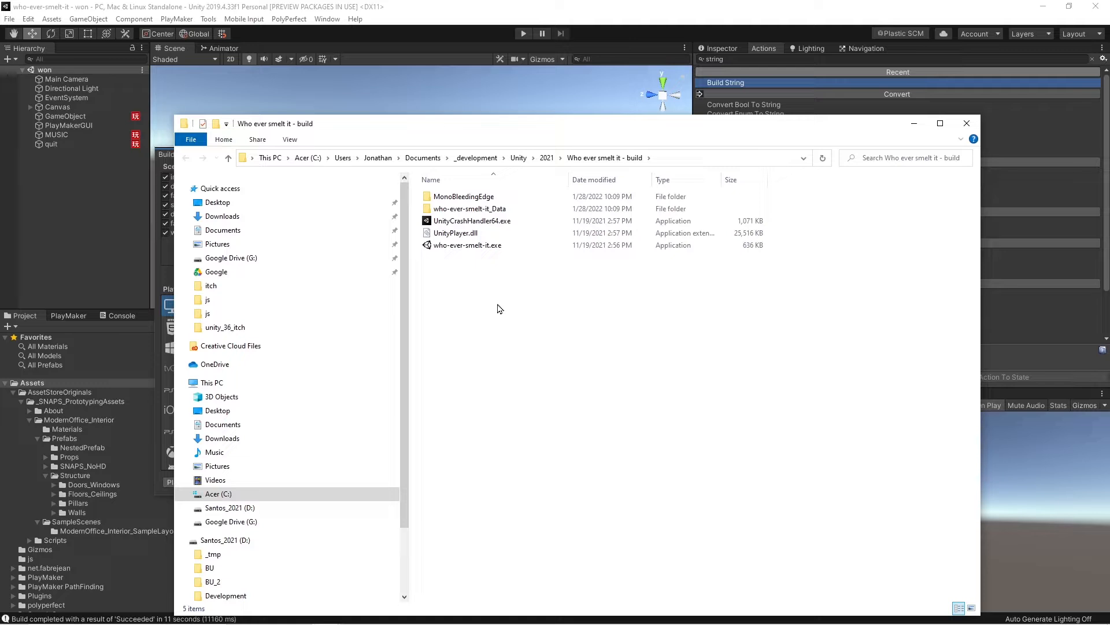
{"action": "left_click_drag", "start_coordinate": [504, 323], "coordinate": [428, 186]}
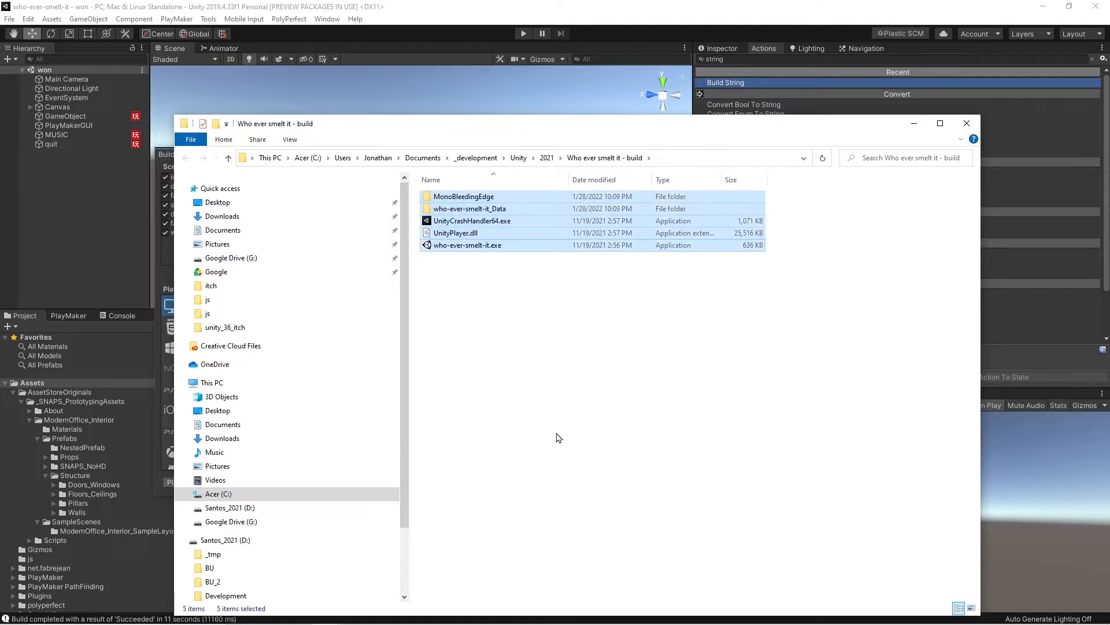
{"action": "double_click", "coordinate": [462, 247]}
{"action": "right_click", "coordinate": [461, 248]}
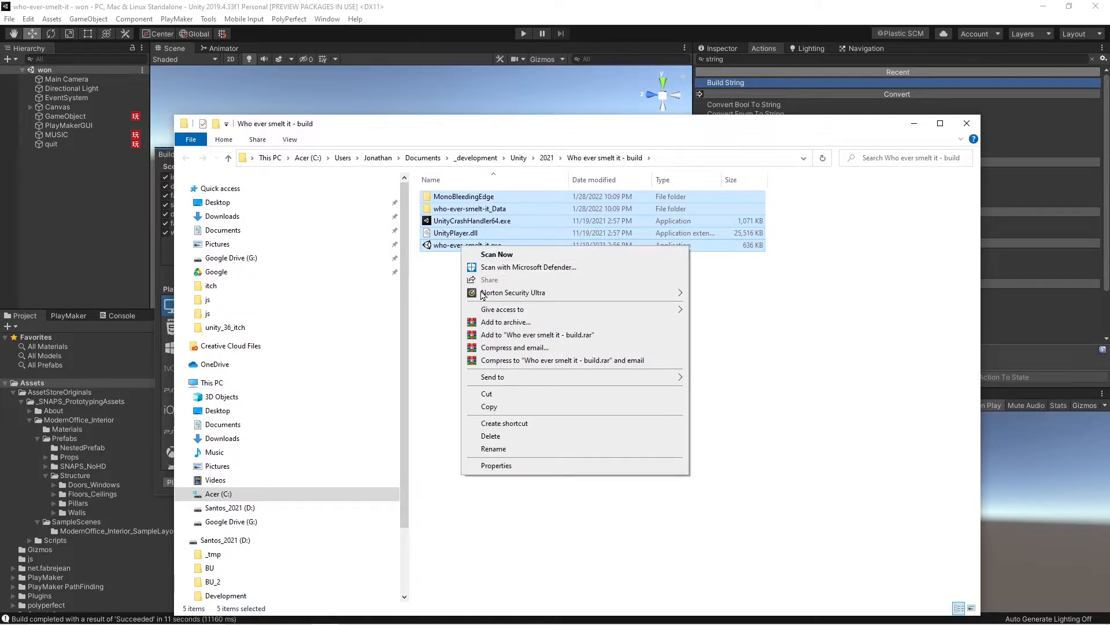
{"action": "mouse_move", "coordinate": [497, 377]}
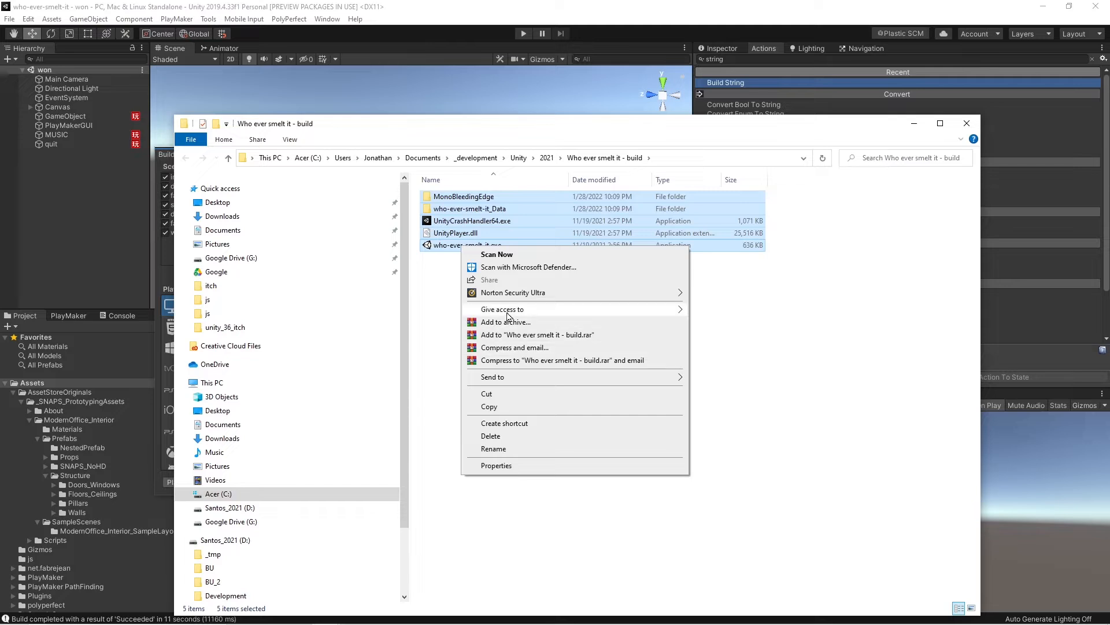
{"action": "left_click", "coordinate": [495, 323]}
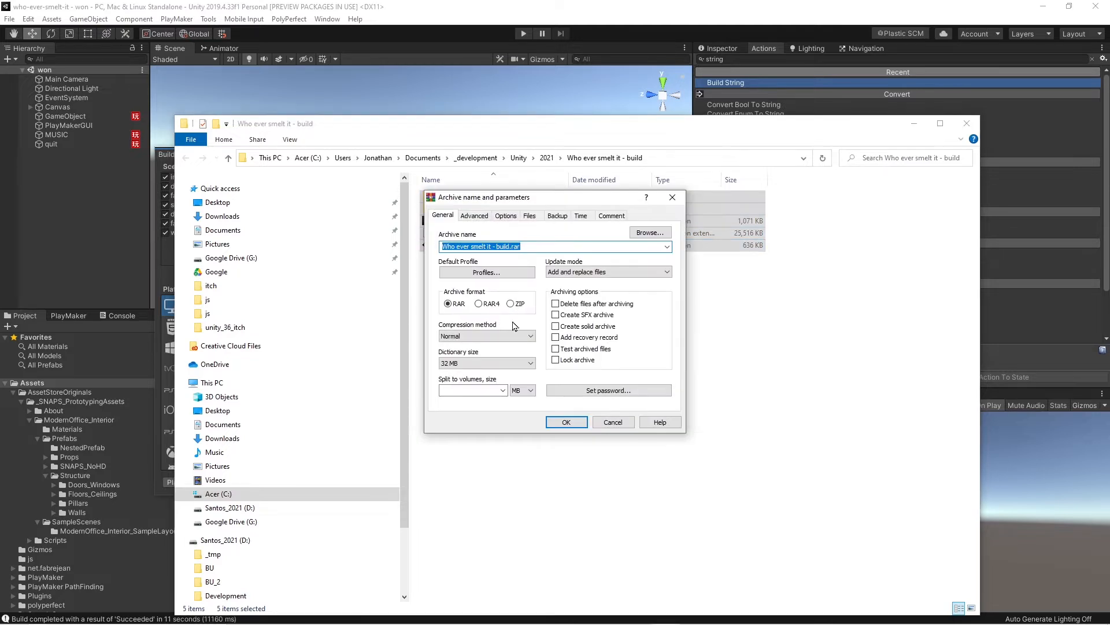
{"action": "left_click", "coordinate": [510, 303]}
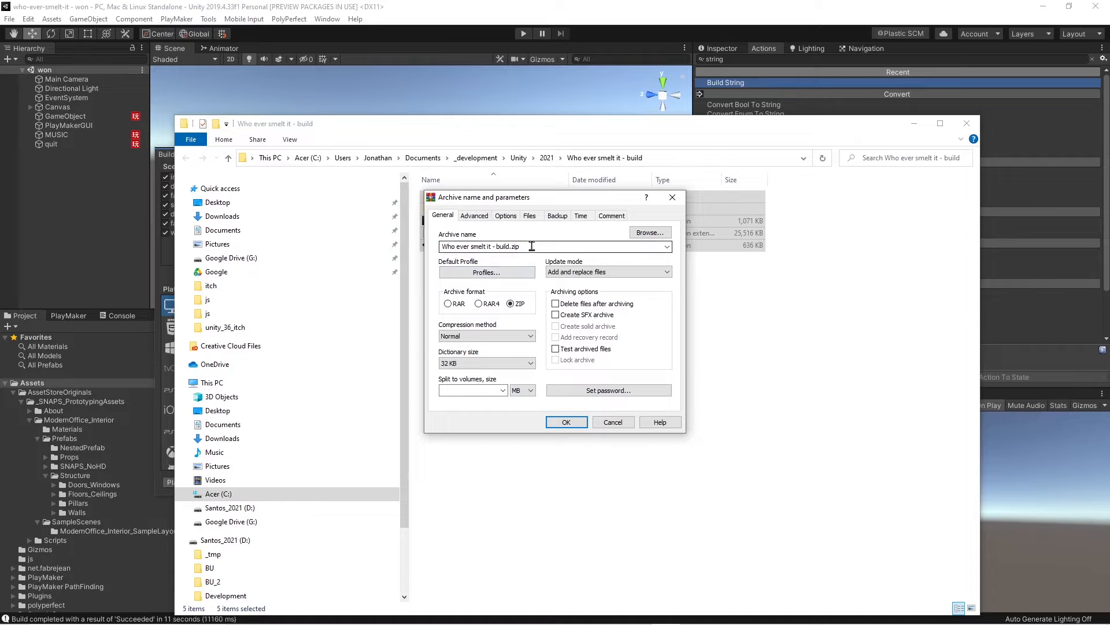
{"action": "left_click", "coordinate": [565, 422]}
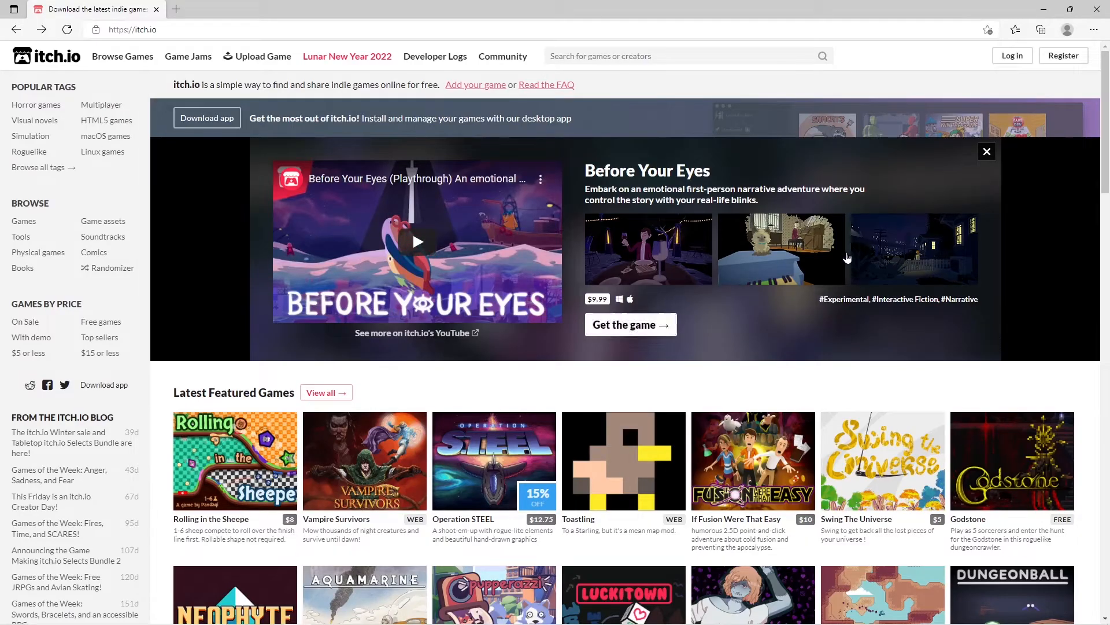
Switch to itch.io in the browser, log in and create a new project from the creator dashboard.
{"action": "left_click", "coordinate": [1013, 55]}
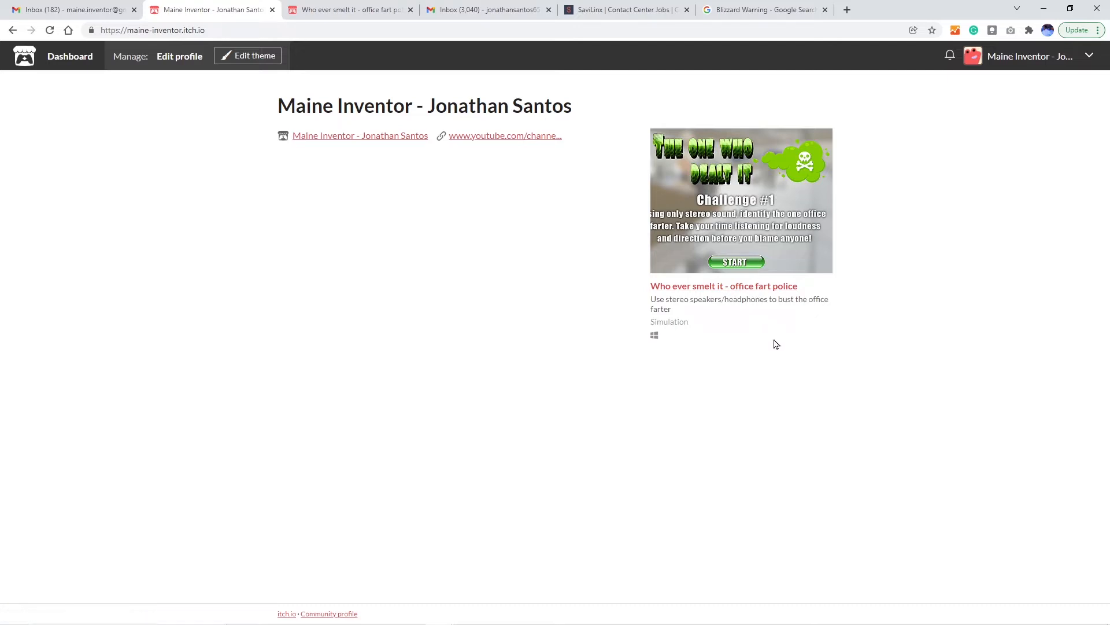
{"action": "left_click", "coordinate": [59, 57]}
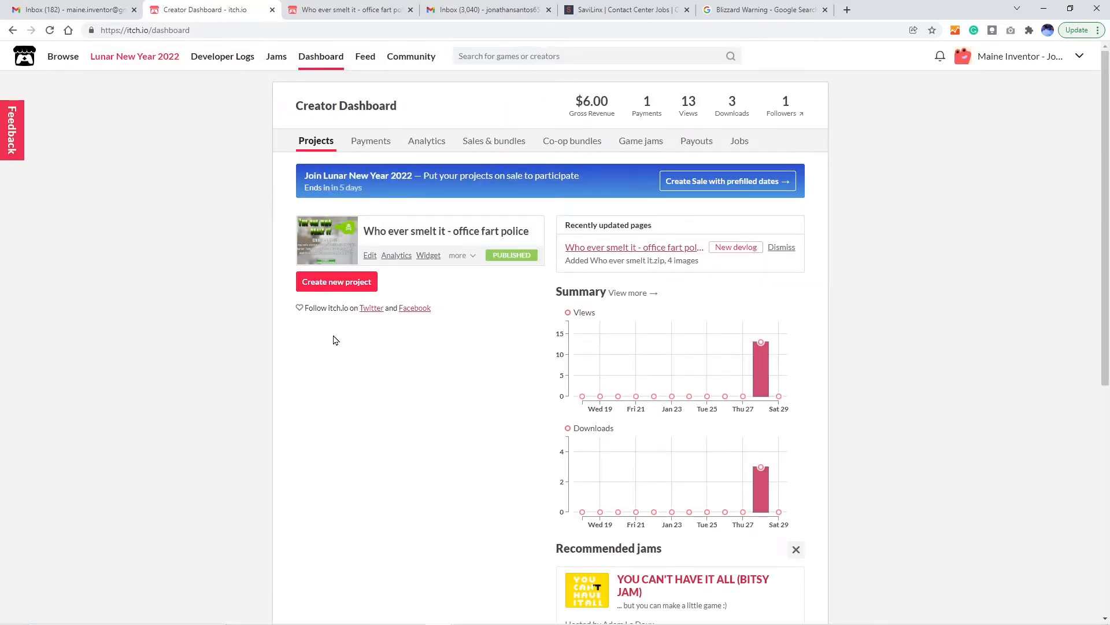
{"action": "left_click", "coordinate": [363, 284]}
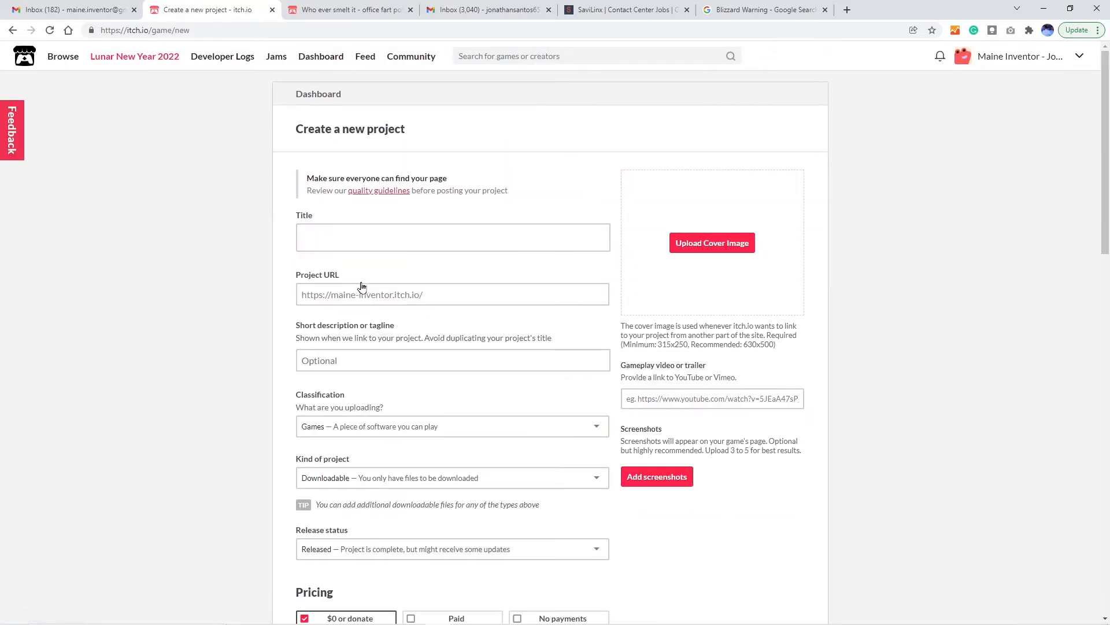
Fill in "ygame" as the project URL ending and "sdfsdfdsfdsfg" as the short description, leaving the title empty.
{"action": "left_click", "coordinate": [340, 236]}
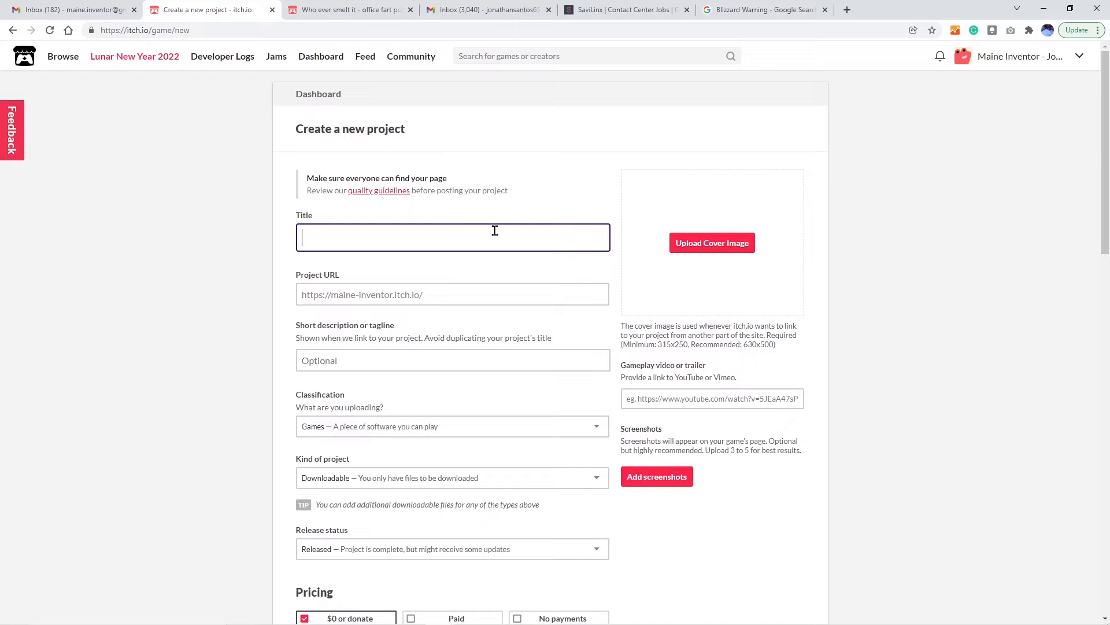
{"action": "left_click", "coordinate": [461, 298]}
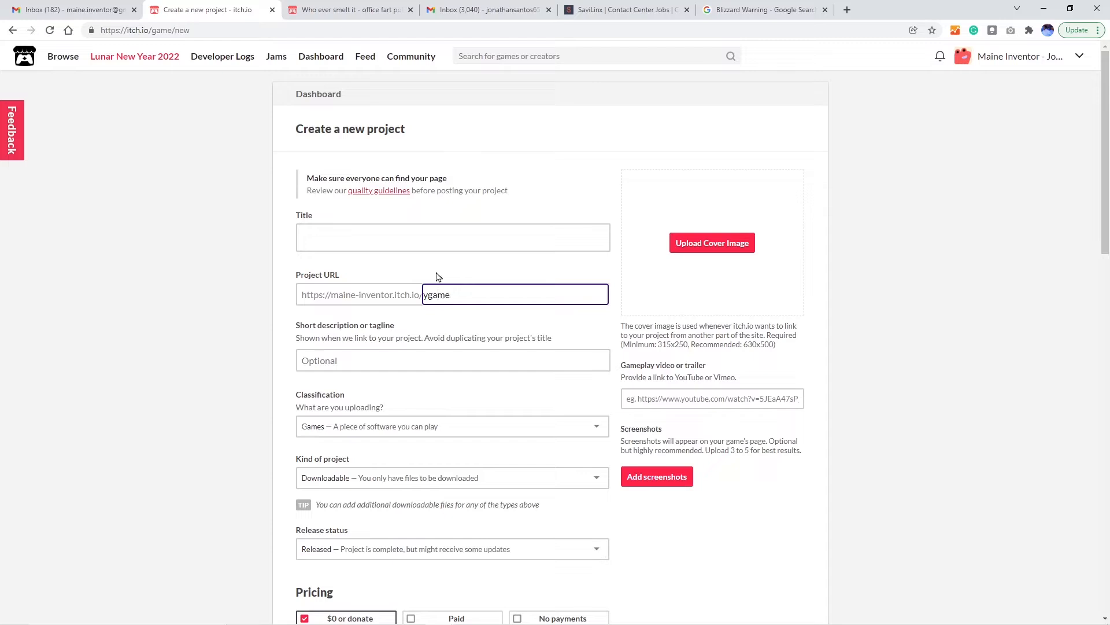
{"action": "left_click", "coordinate": [510, 311]}
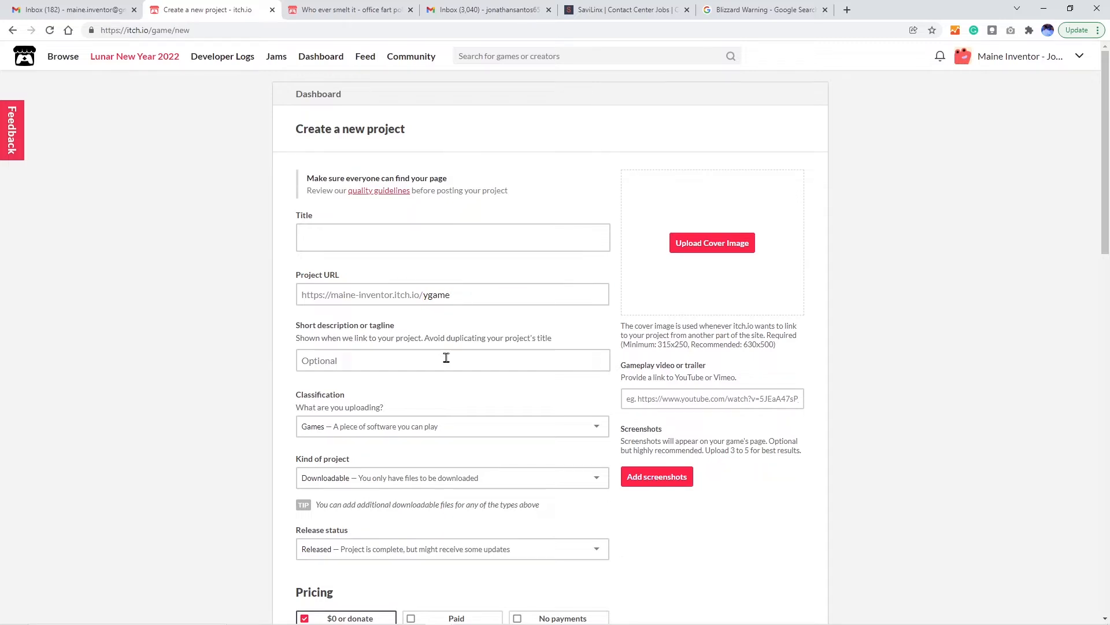
{"action": "left_click", "coordinate": [435, 364]}
{"action": "type", "text": "sdfsdfdsfd"}
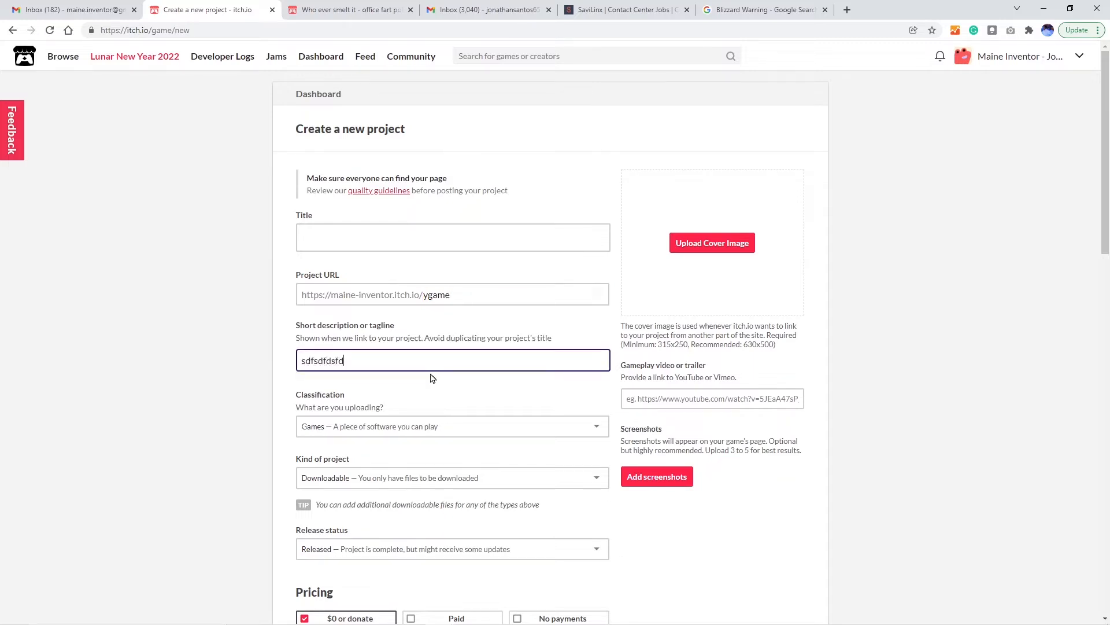
{"action": "type", "text": "sfg"}
Review the available project classifications and leave Games selected.
{"action": "scroll", "coordinate": [440, 373], "scroll_direction": "down", "scroll_amount": 1}
{"action": "left_click", "coordinate": [442, 367]}
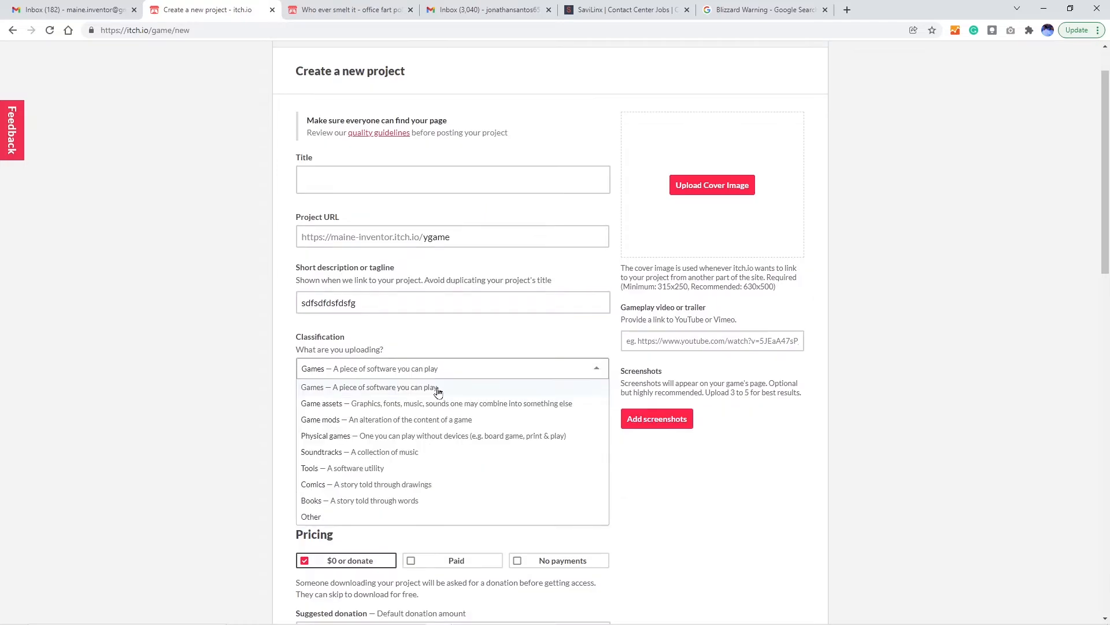
{"action": "left_click", "coordinate": [160, 318]}
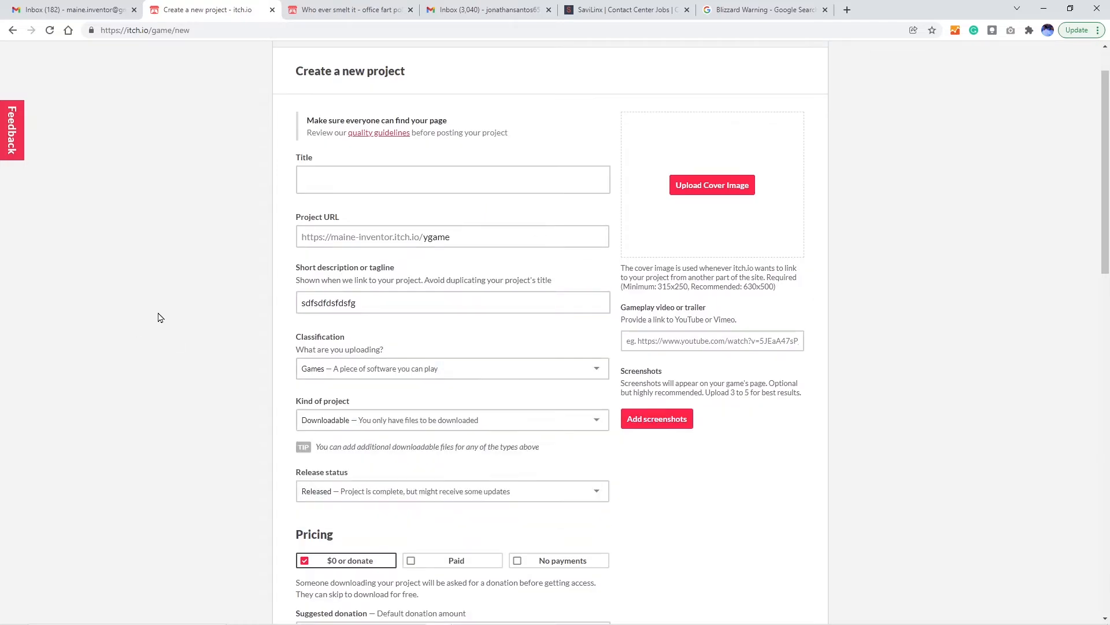
Choose Downloadable as the kind of project and keep Released as the release status.
{"action": "scroll", "coordinate": [173, 347], "scroll_direction": "down", "scroll_amount": 1}
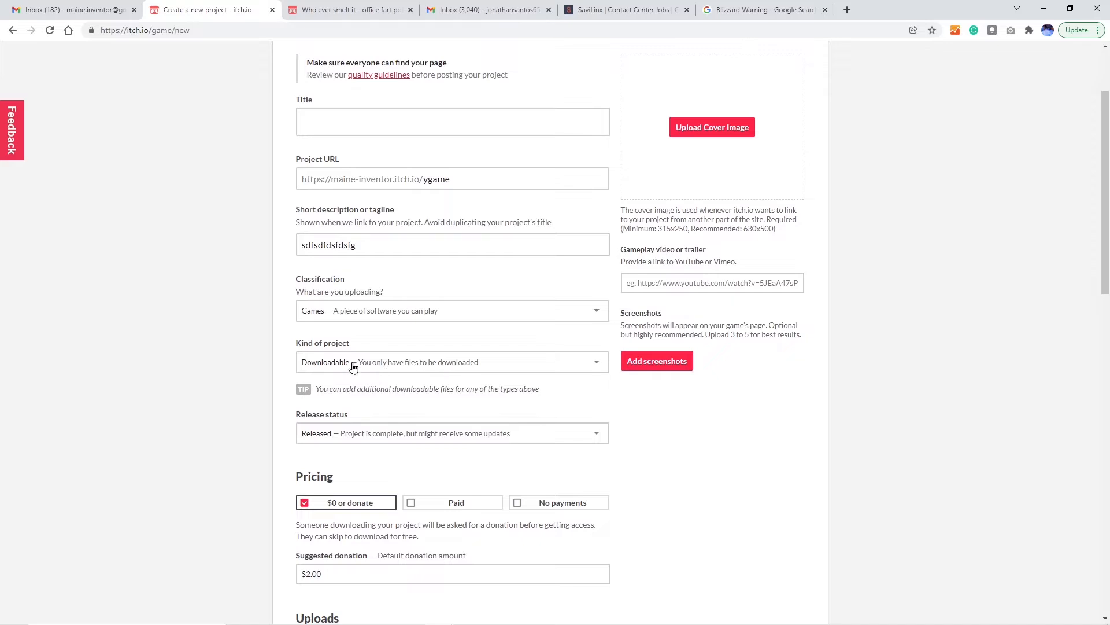
{"action": "left_click", "coordinate": [321, 361]}
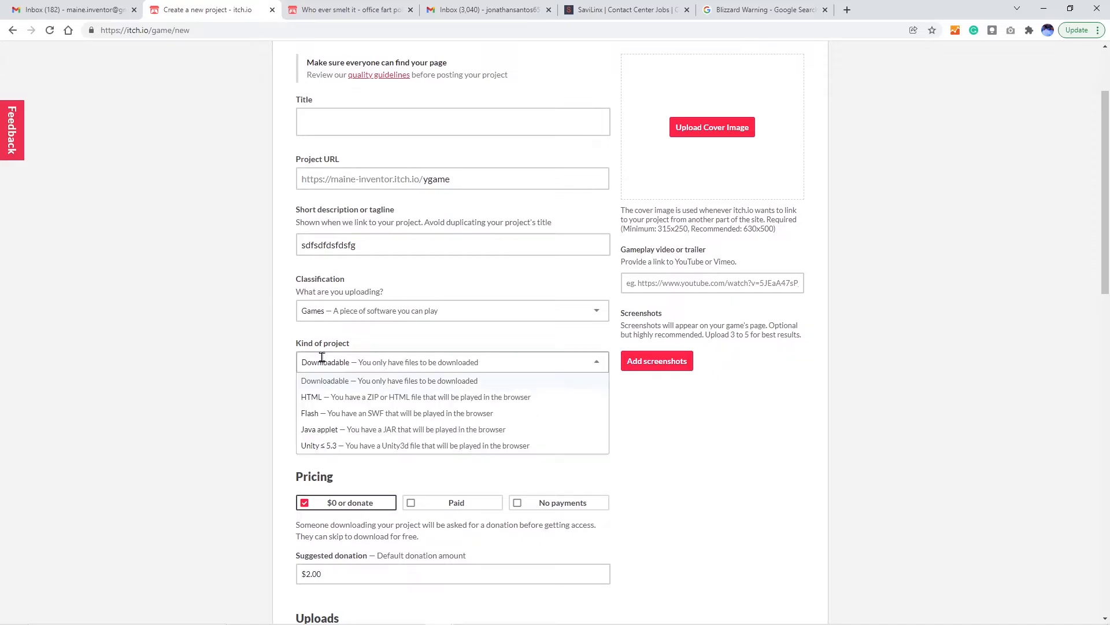
{"action": "left_click", "coordinate": [369, 381]}
{"action": "scroll", "coordinate": [231, 399], "scroll_direction": "down", "scroll_amount": 1}
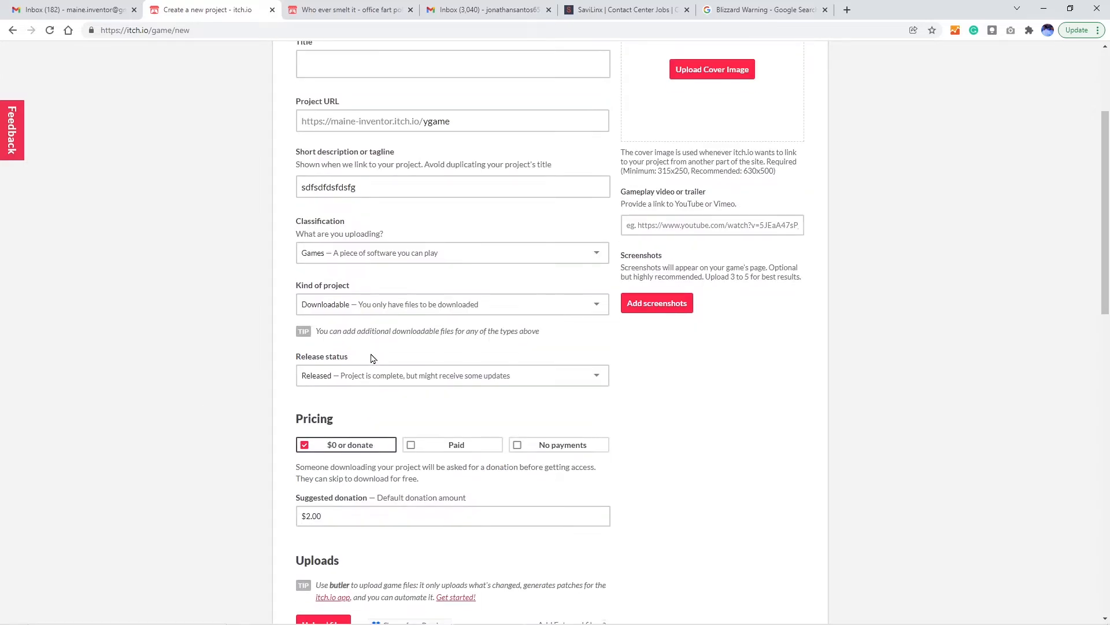
{"action": "left_click", "coordinate": [427, 377]}
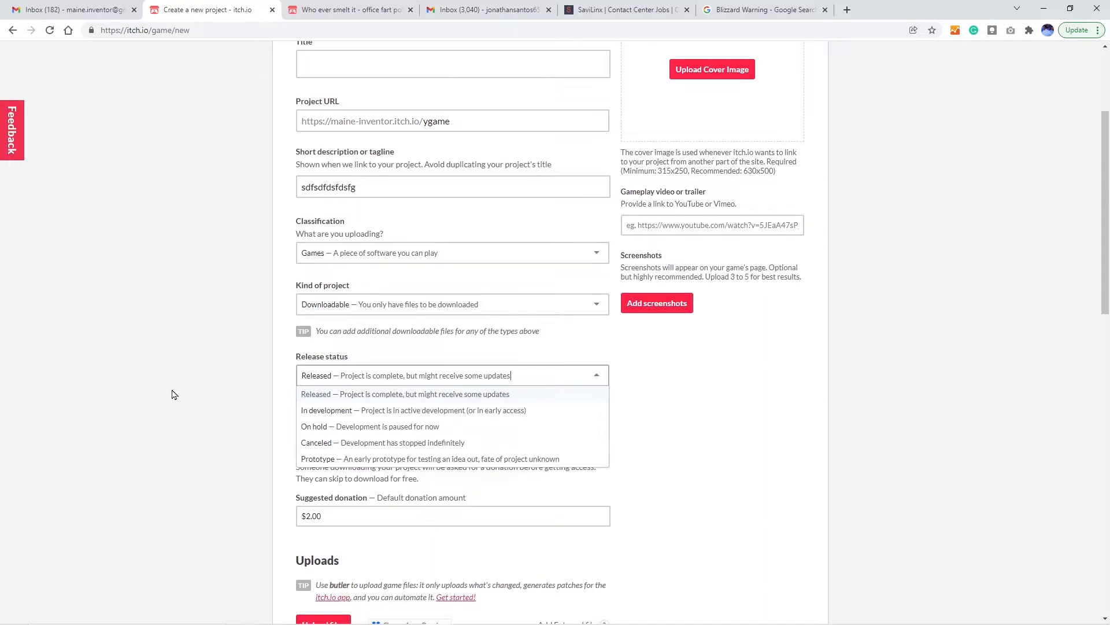
{"action": "left_click", "coordinate": [198, 396]}
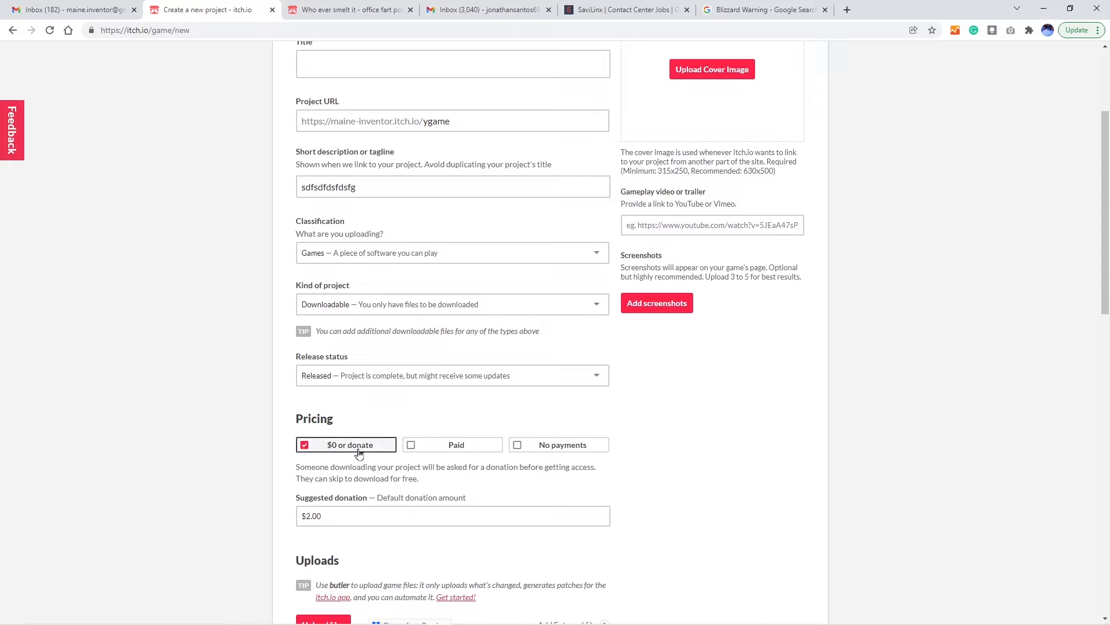
Review the new project's pricing, leaving $0 or donate selected and the suggested donation at $2.00.
{"action": "scroll", "coordinate": [258, 451], "scroll_direction": "down", "scroll_amount": 1}
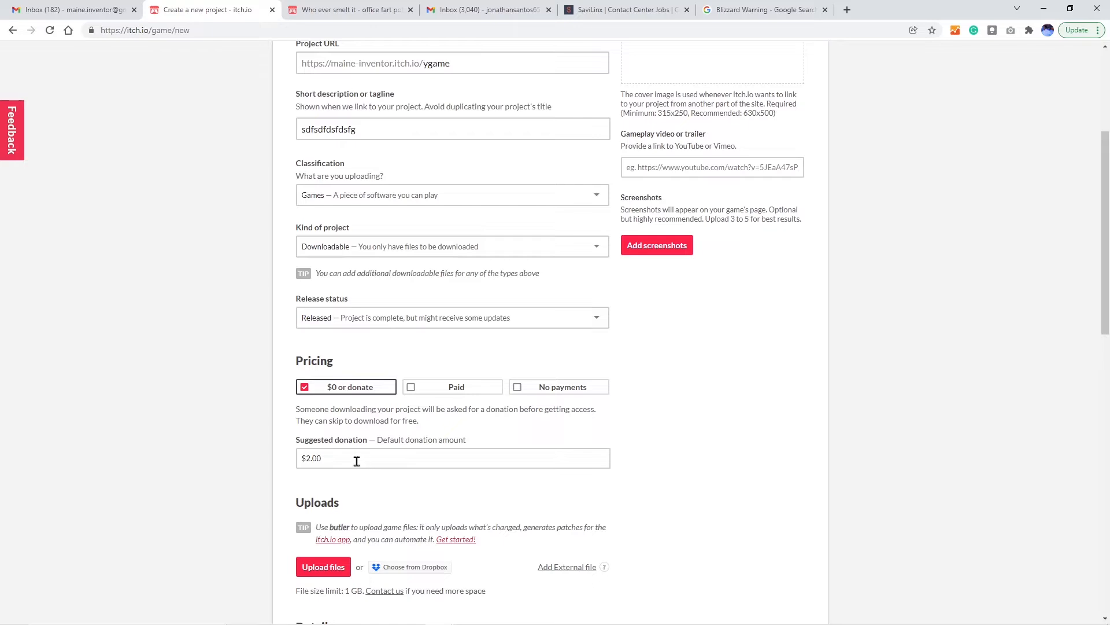
{"action": "left_click_drag", "start_coordinate": [345, 460], "coordinate": [242, 463]}
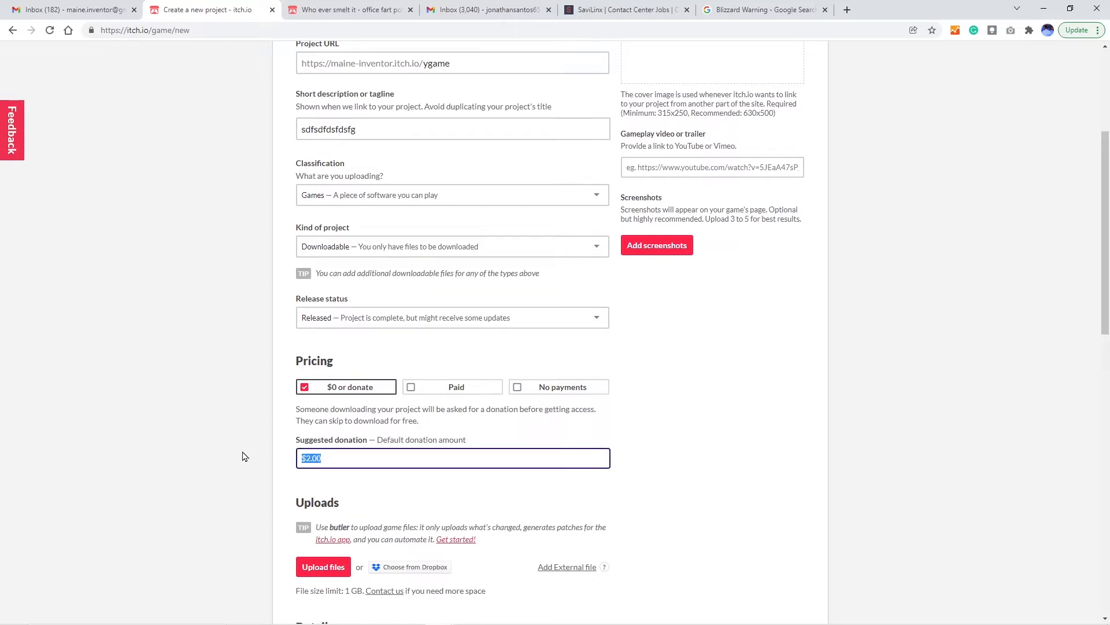
{"action": "left_click", "coordinate": [739, 404]}
{"action": "scroll", "coordinate": [738, 404], "scroll_direction": "down", "scroll_amount": 2}
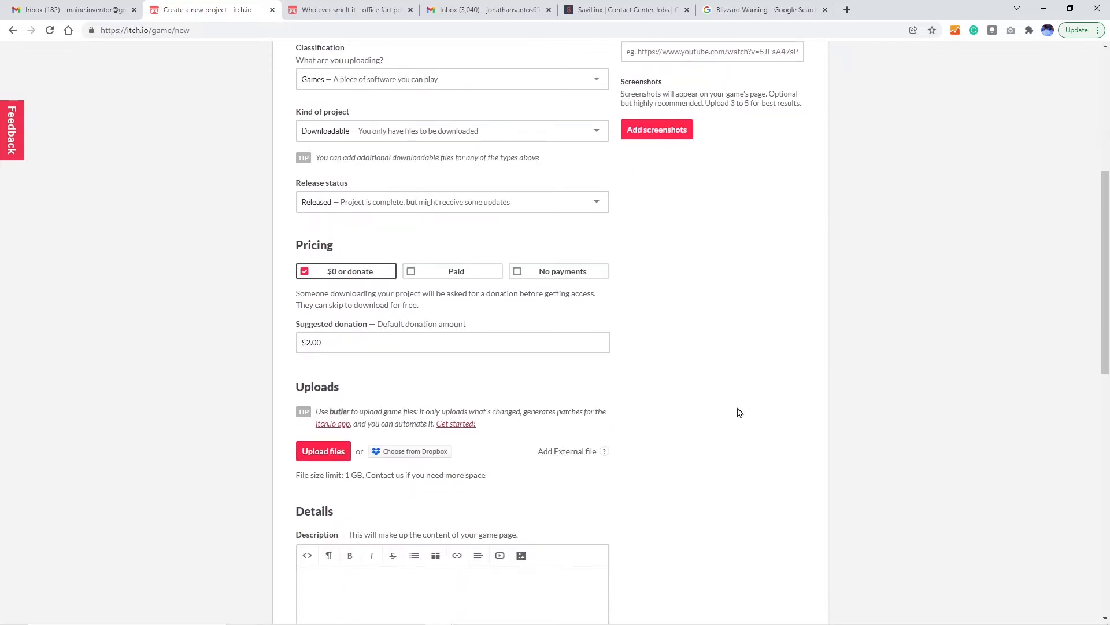
{"action": "left_click", "coordinate": [323, 452]}
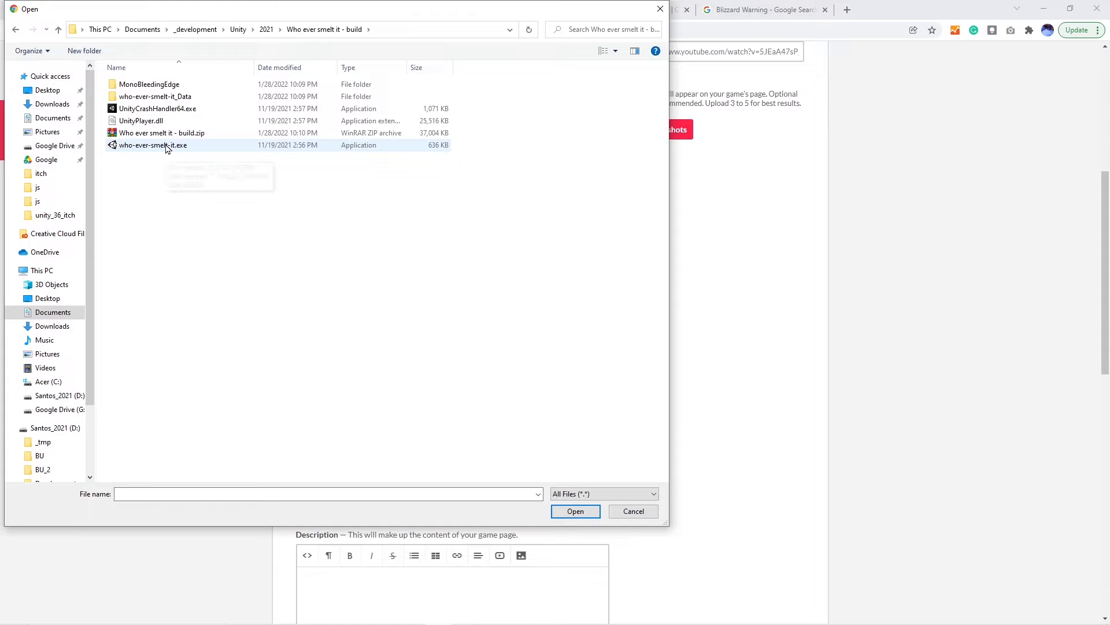
{"action": "left_click", "coordinate": [166, 148]}
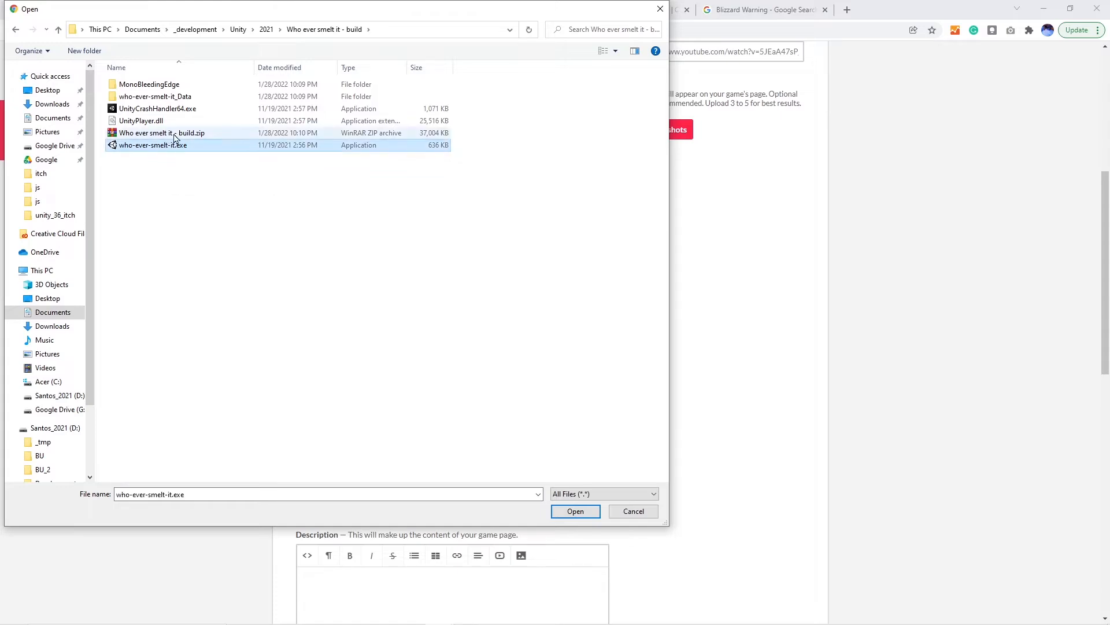
{"action": "left_click", "coordinate": [177, 135]}
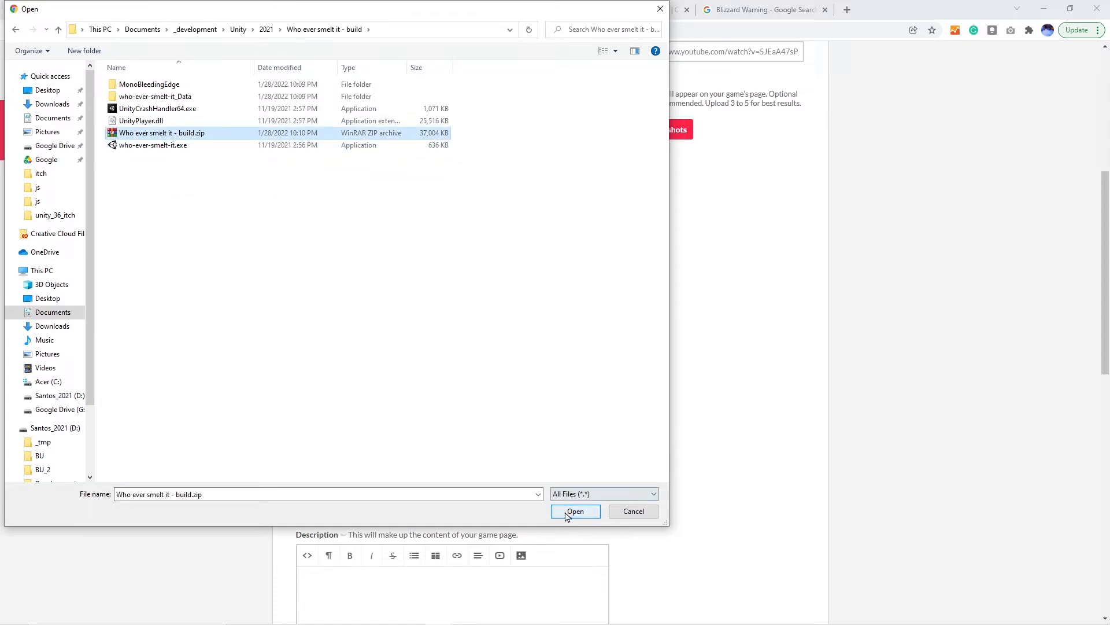
{"action": "left_click", "coordinate": [633, 511]}
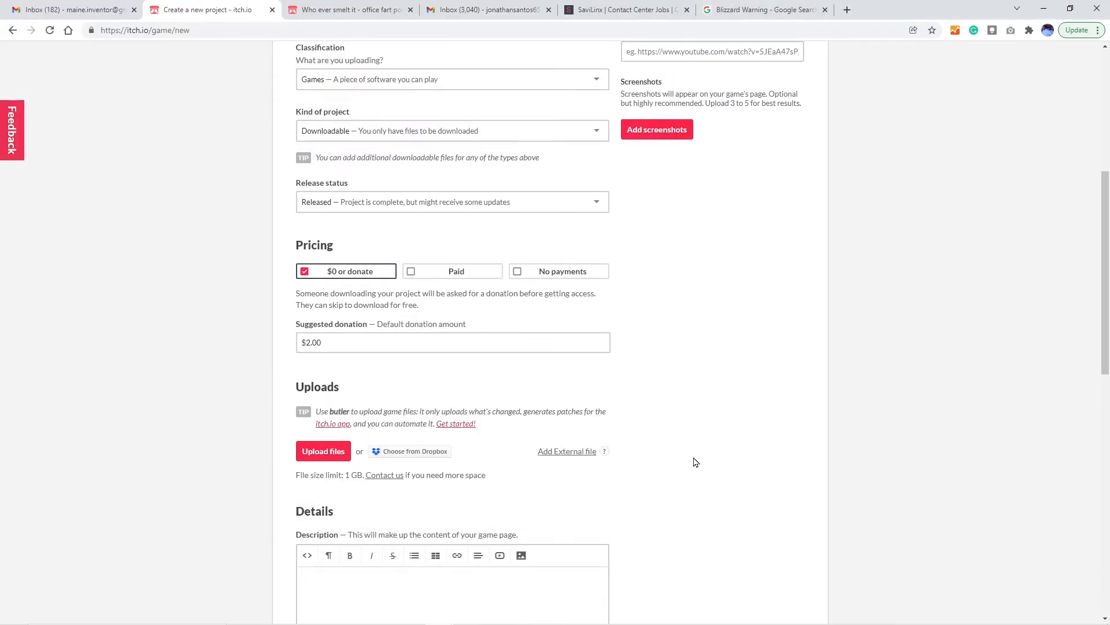
Examine the rest of the new project form, including description, genre options, tags, store links, community and visibility.
{"action": "scroll", "coordinate": [693, 460], "scroll_direction": "down", "scroll_amount": 1}
{"action": "scroll", "coordinate": [699, 455], "scroll_direction": "down", "scroll_amount": 2}
{"action": "left_click", "coordinate": [344, 434]}
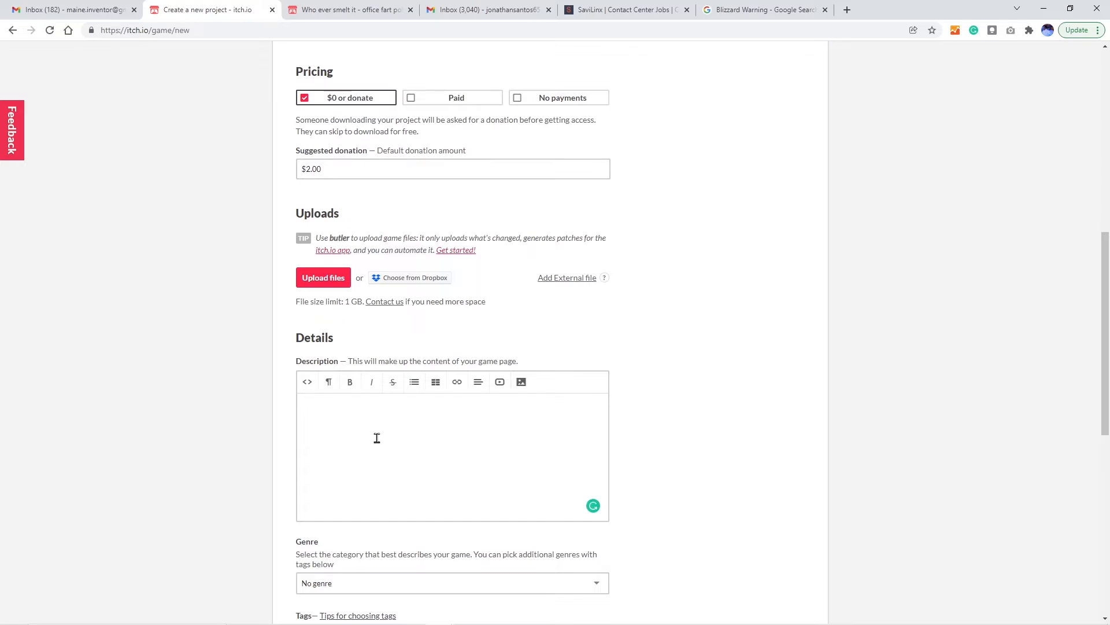
{"action": "scroll", "coordinate": [374, 439], "scroll_direction": "down", "scroll_amount": 3}
{"action": "left_click", "coordinate": [438, 409]}
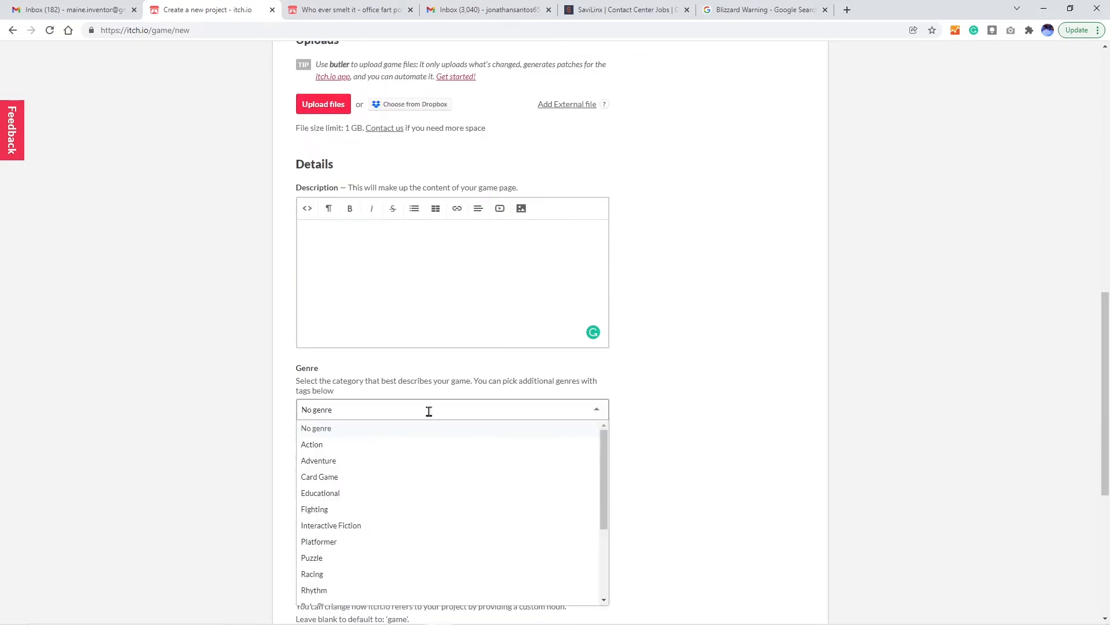
{"action": "left_click", "coordinate": [233, 420]}
{"action": "scroll", "coordinate": [234, 414], "scroll_direction": "down", "scroll_amount": 1}
{"action": "scroll", "coordinate": [234, 413], "scroll_direction": "down", "scroll_amount": 1}
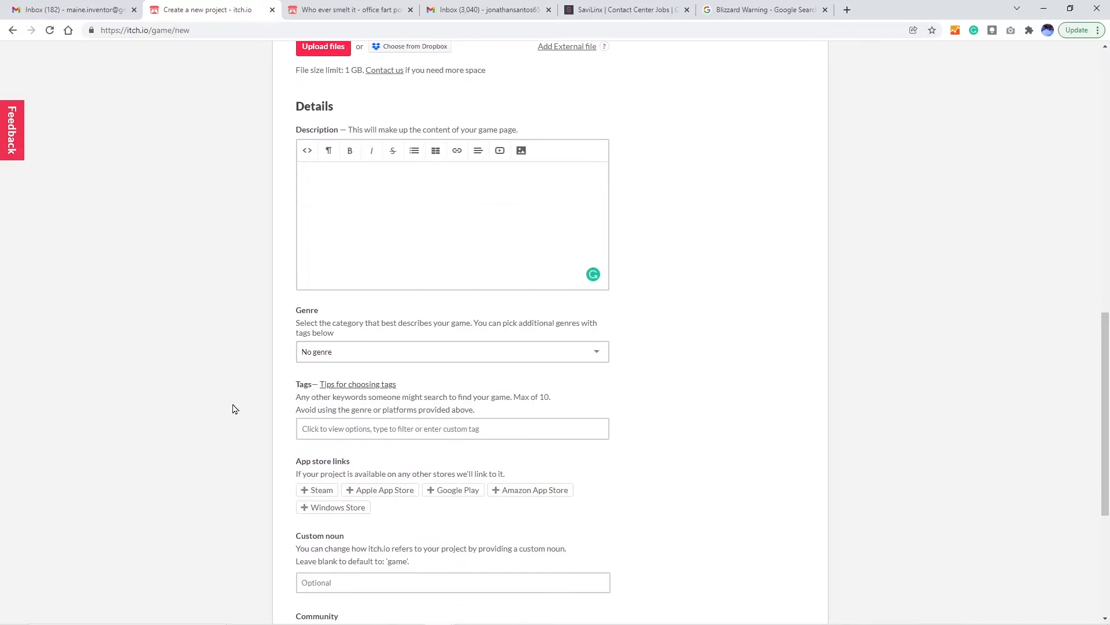
{"action": "scroll", "coordinate": [239, 410], "scroll_direction": "down", "scroll_amount": 4}
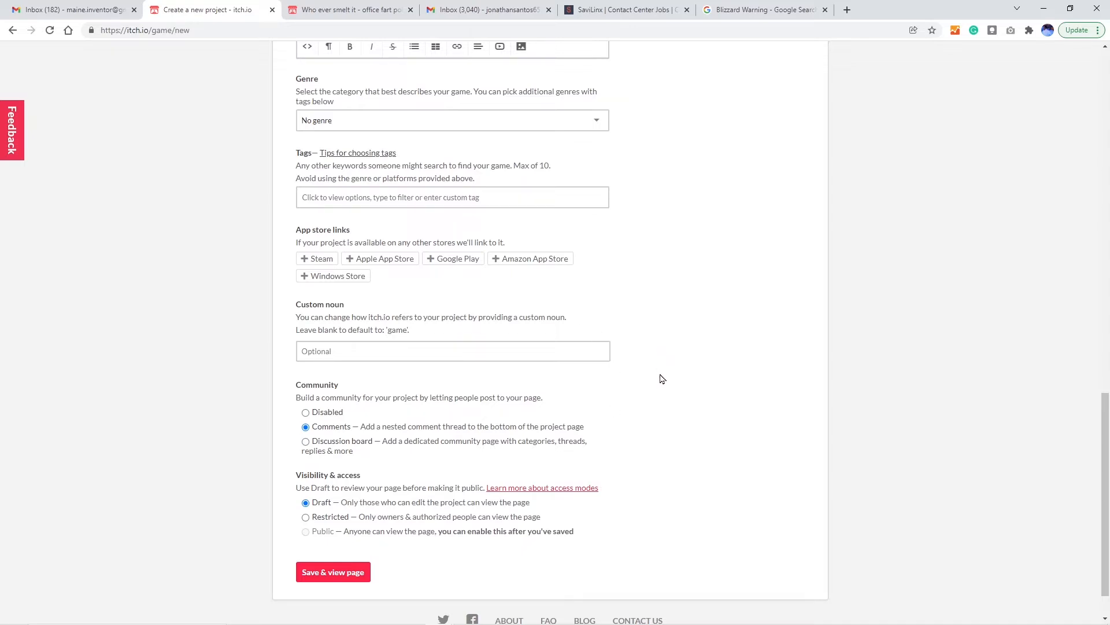
{"action": "scroll", "coordinate": [662, 379], "scroll_direction": "up", "scroll_amount": 1}
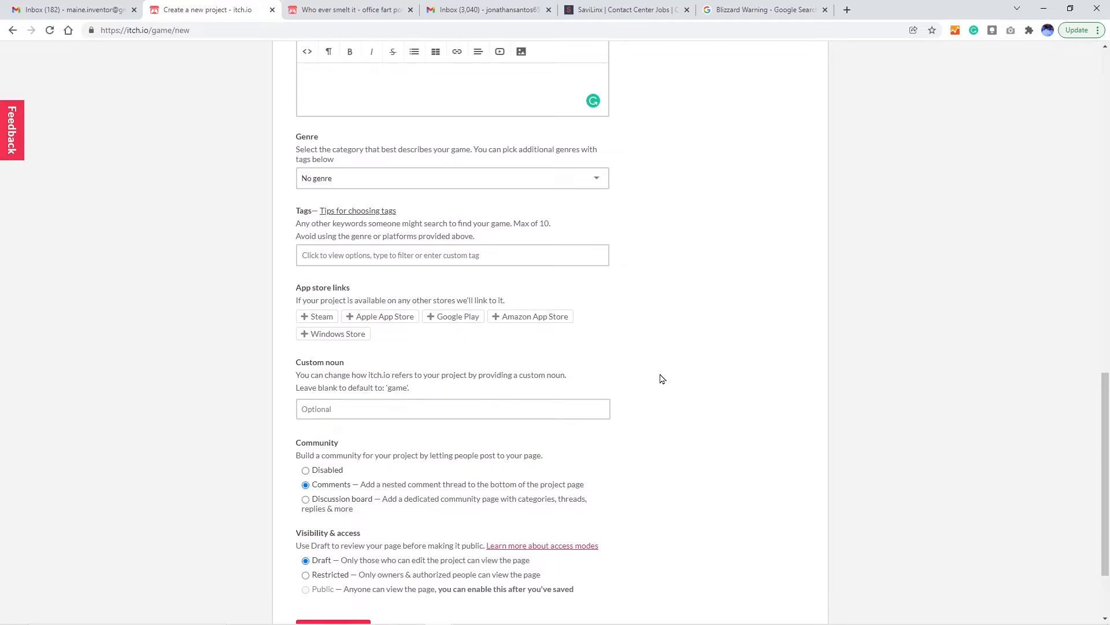
{"action": "scroll", "coordinate": [652, 384], "scroll_direction": "up", "scroll_amount": 15}
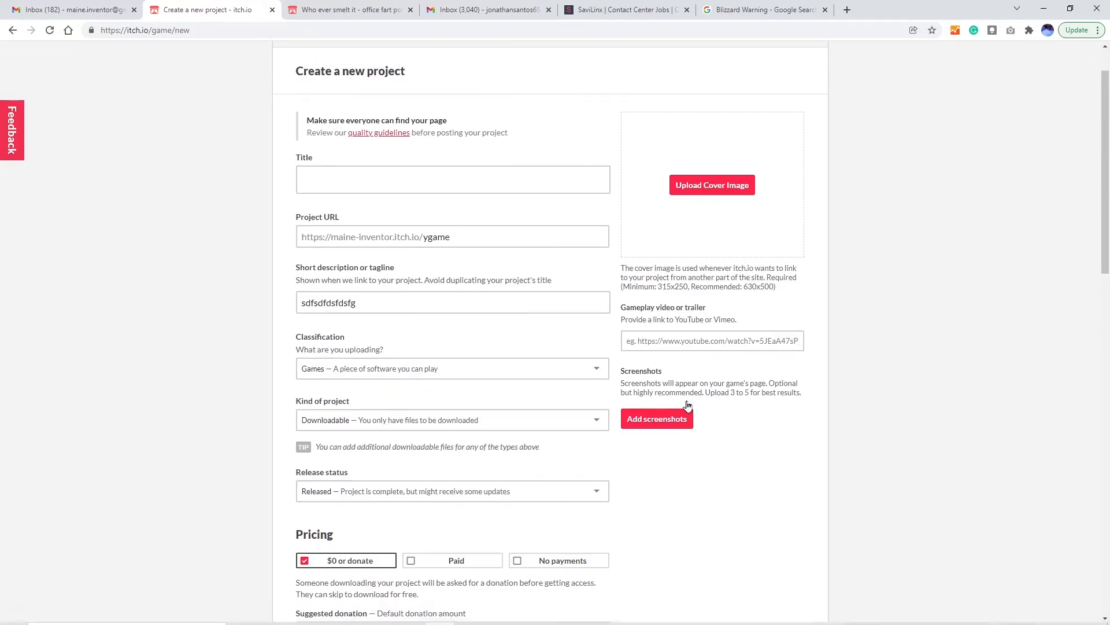
Return to the creator dashboard, open "Who ever smelt it - office fart police" for editing, and examine its title, project URL and short description.
{"action": "left_click", "coordinate": [12, 30]}
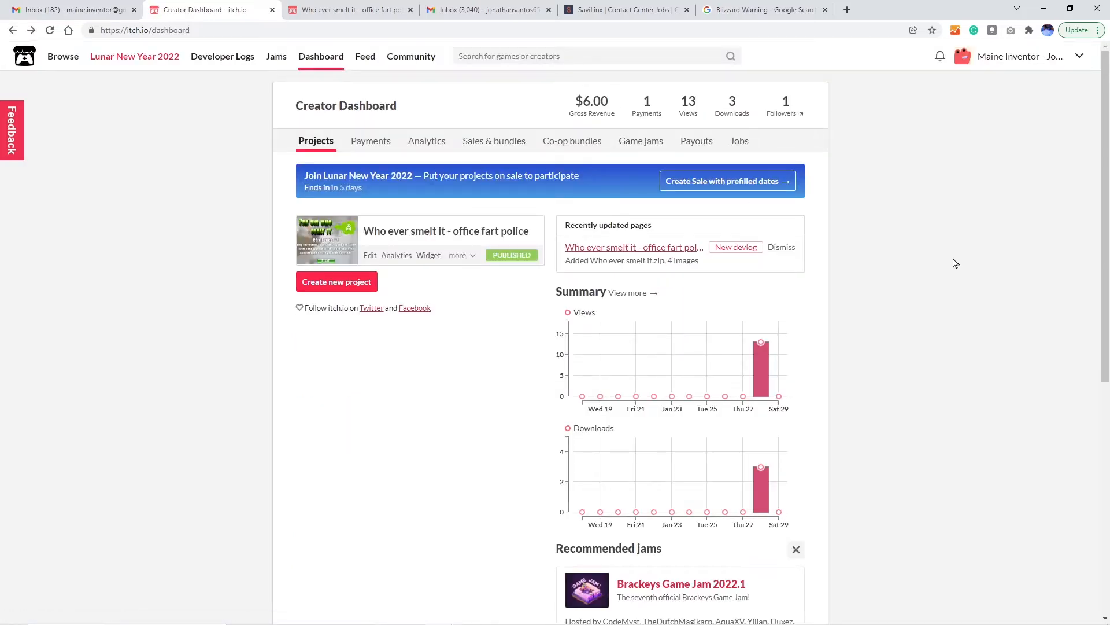
{"action": "left_click", "coordinate": [371, 255]}
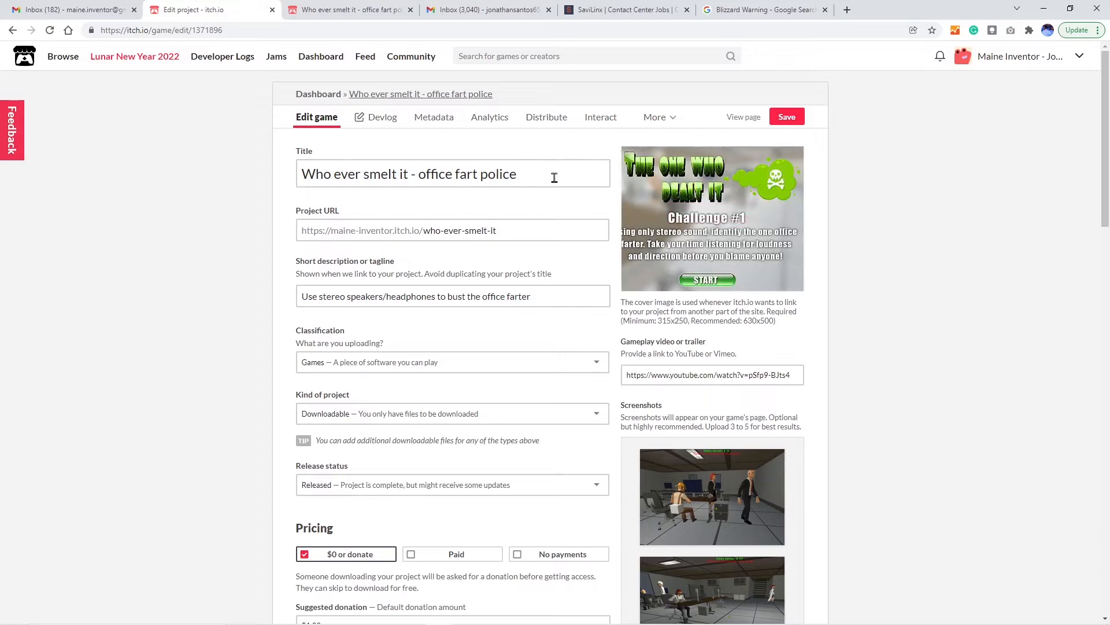
{"action": "left_click_drag", "start_coordinate": [516, 174], "coordinate": [287, 182]}
{"action": "left_click_drag", "start_coordinate": [552, 230], "coordinate": [425, 230]}
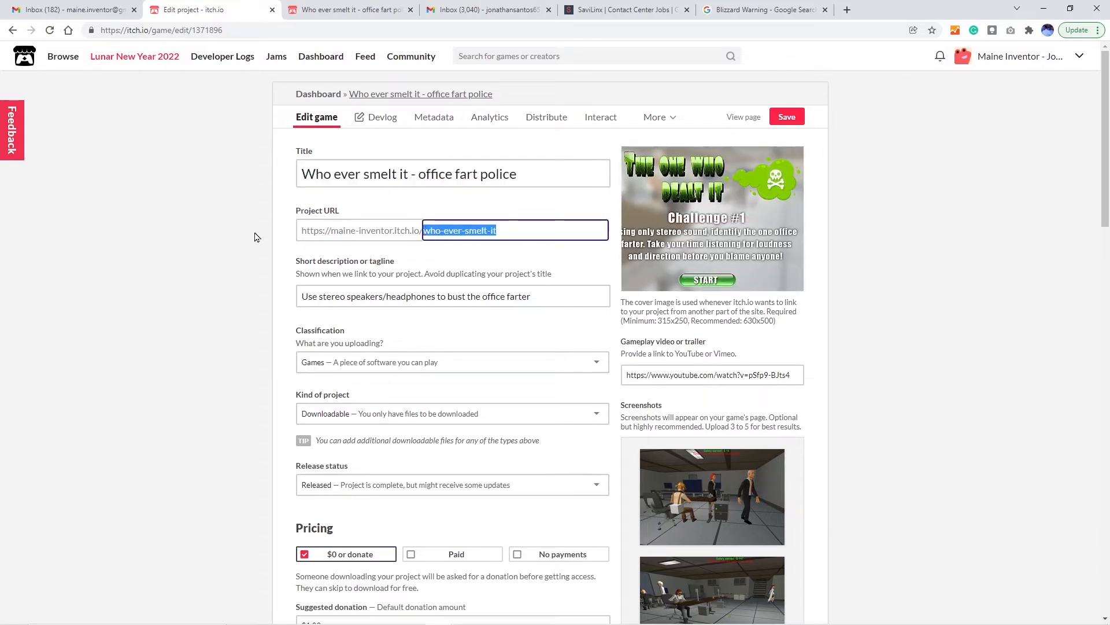
{"action": "left_click", "coordinate": [247, 322]}
{"action": "left_click_drag", "start_coordinate": [564, 292], "coordinate": [284, 295]}
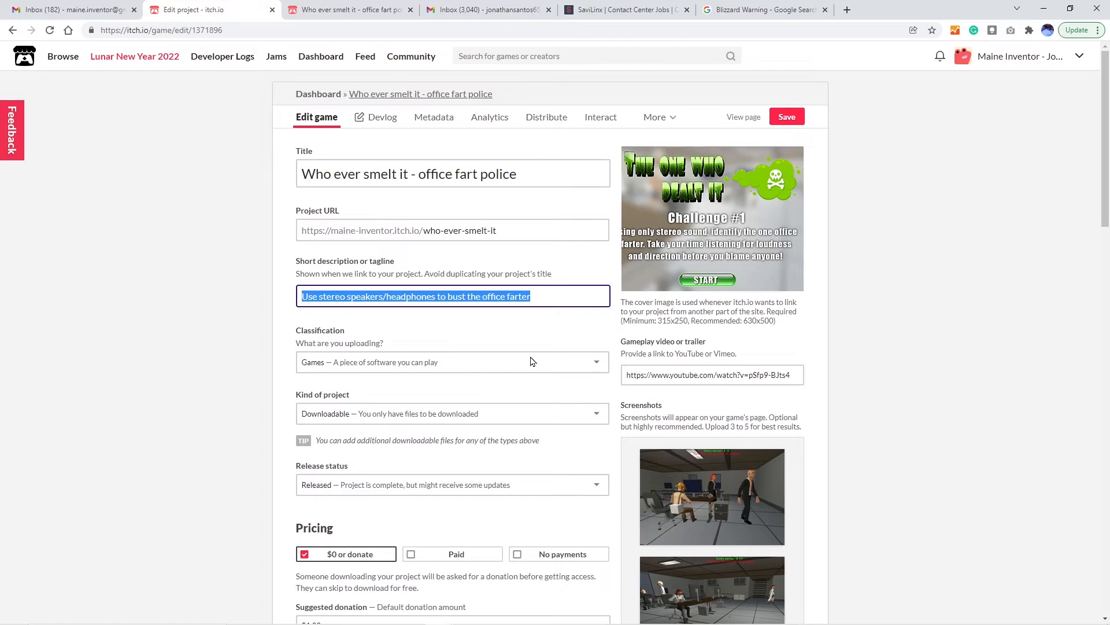
{"action": "scroll", "coordinate": [539, 372], "scroll_direction": "down", "scroll_amount": 7}
{"action": "scroll", "coordinate": [538, 372], "scroll_direction": "down", "scroll_amount": 3}
{"action": "scroll", "coordinate": [483, 399], "scroll_direction": "up", "scroll_amount": 6}
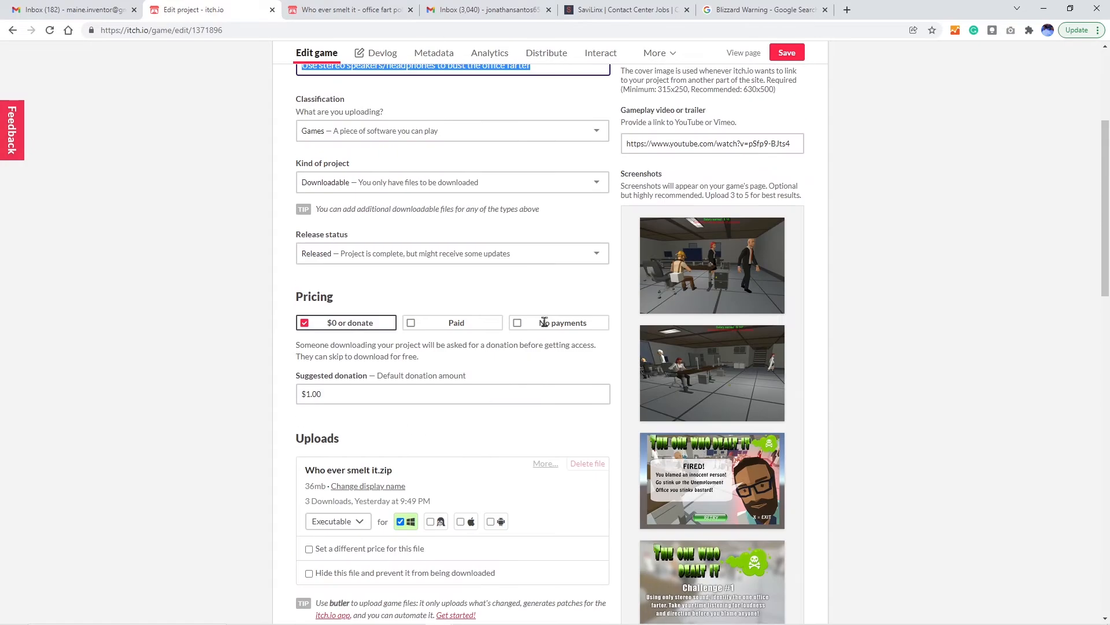
{"action": "scroll", "coordinate": [523, 262], "scroll_direction": "up", "scroll_amount": 3}
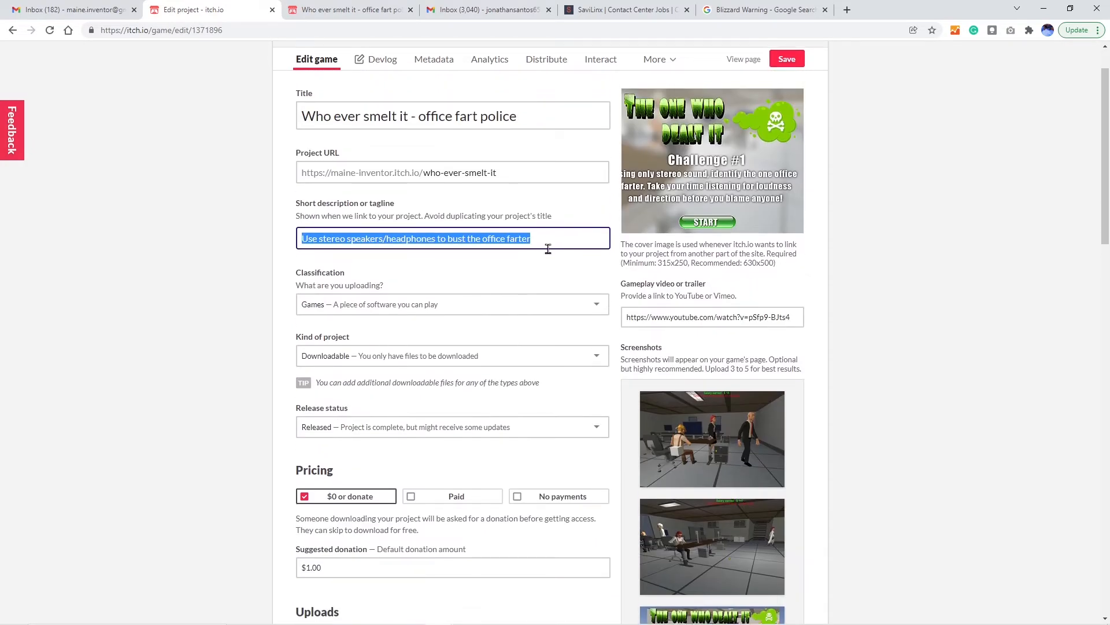
{"action": "left_click", "coordinate": [249, 320]}
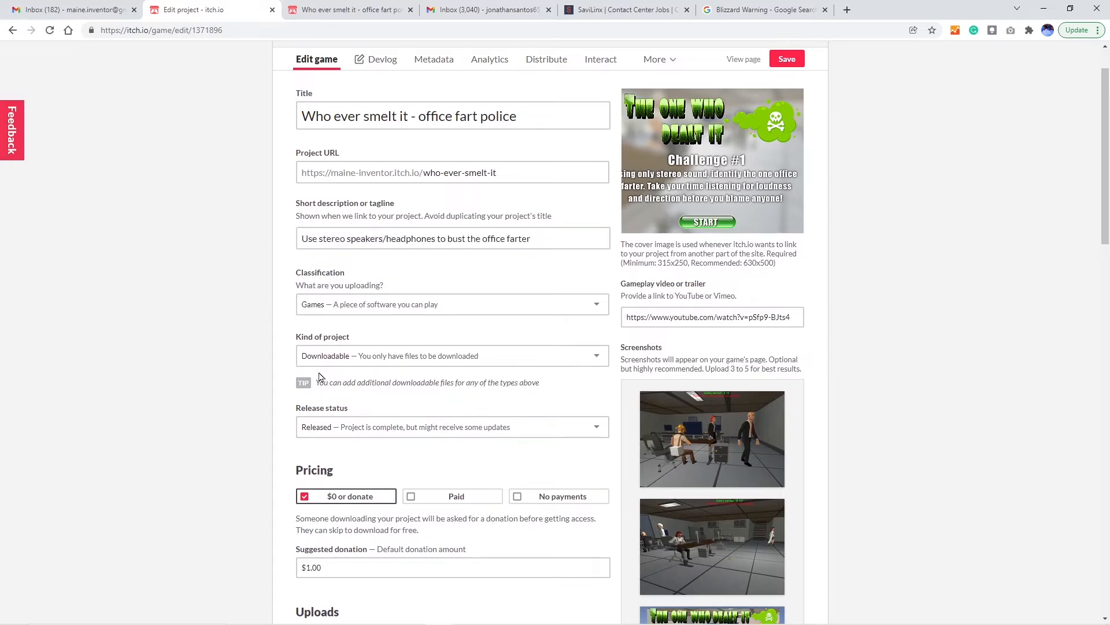
Check the project's pricing and keep Executable as the file type of the uploaded Who ever smelt it.zip.
{"action": "scroll", "coordinate": [295, 389], "scroll_direction": "down", "scroll_amount": 2}
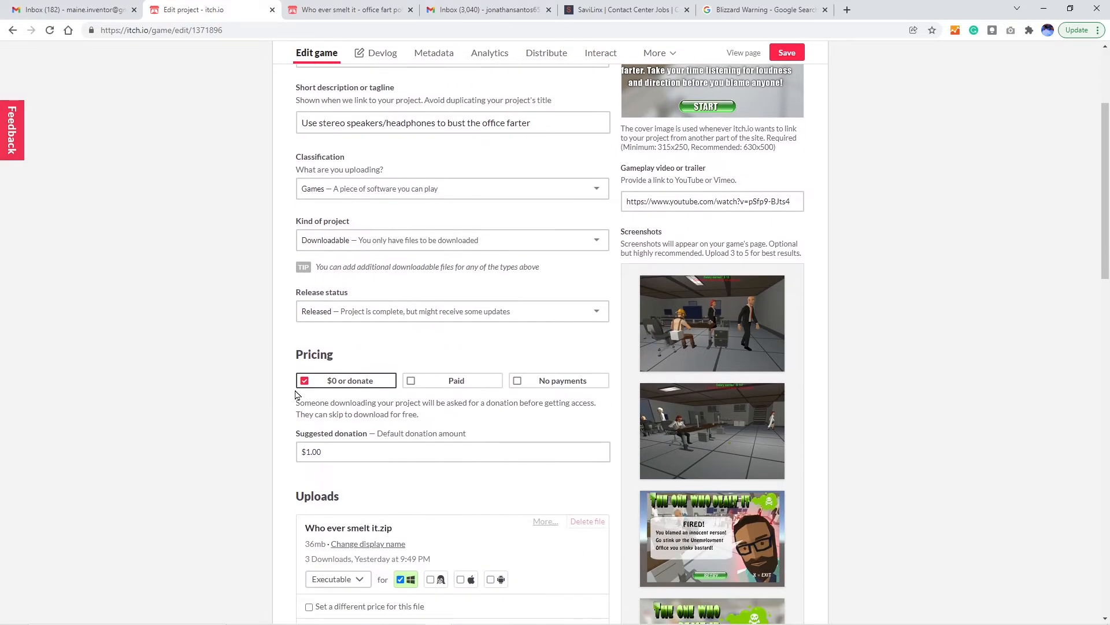
{"action": "scroll", "coordinate": [295, 395], "scroll_direction": "down", "scroll_amount": 2}
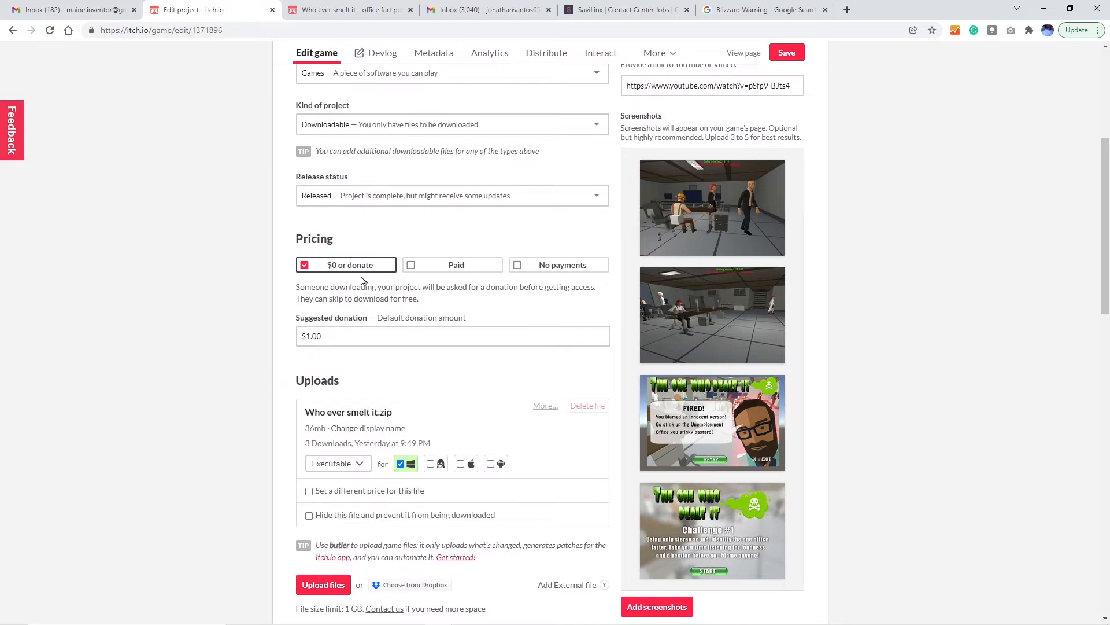
{"action": "scroll", "coordinate": [252, 386], "scroll_direction": "down", "scroll_amount": 2}
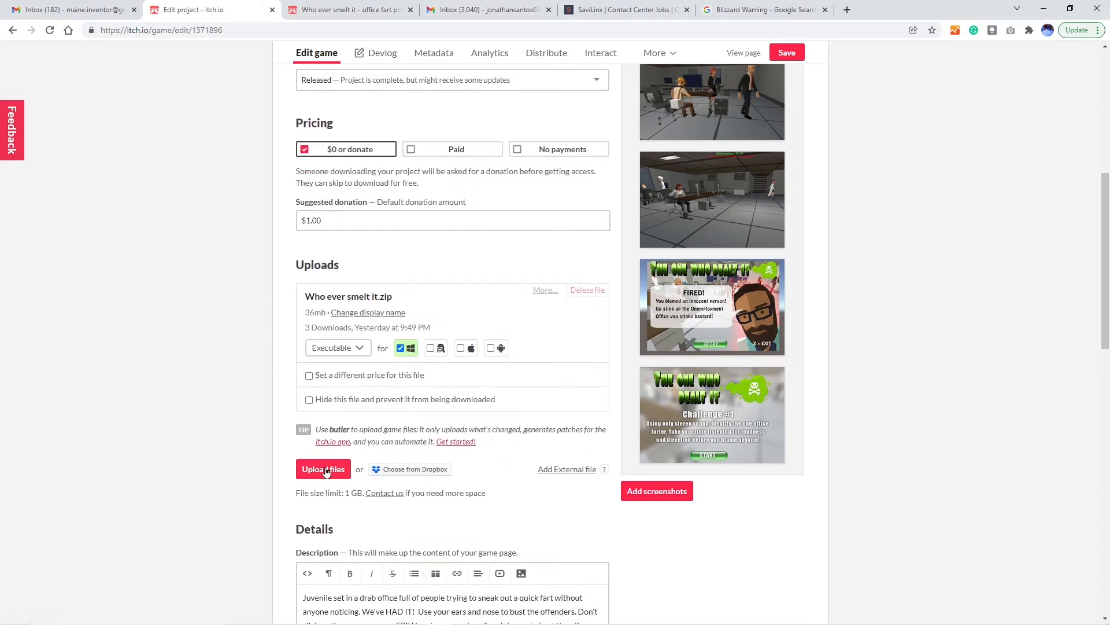
{"action": "left_click", "coordinate": [360, 349]}
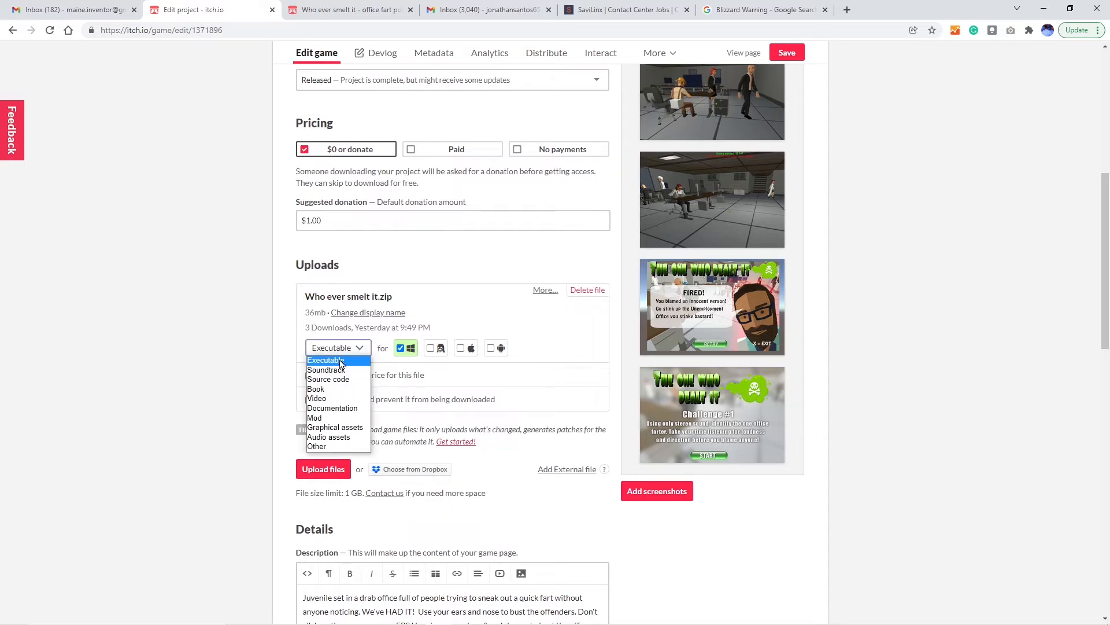
{"action": "left_click", "coordinate": [341, 362]}
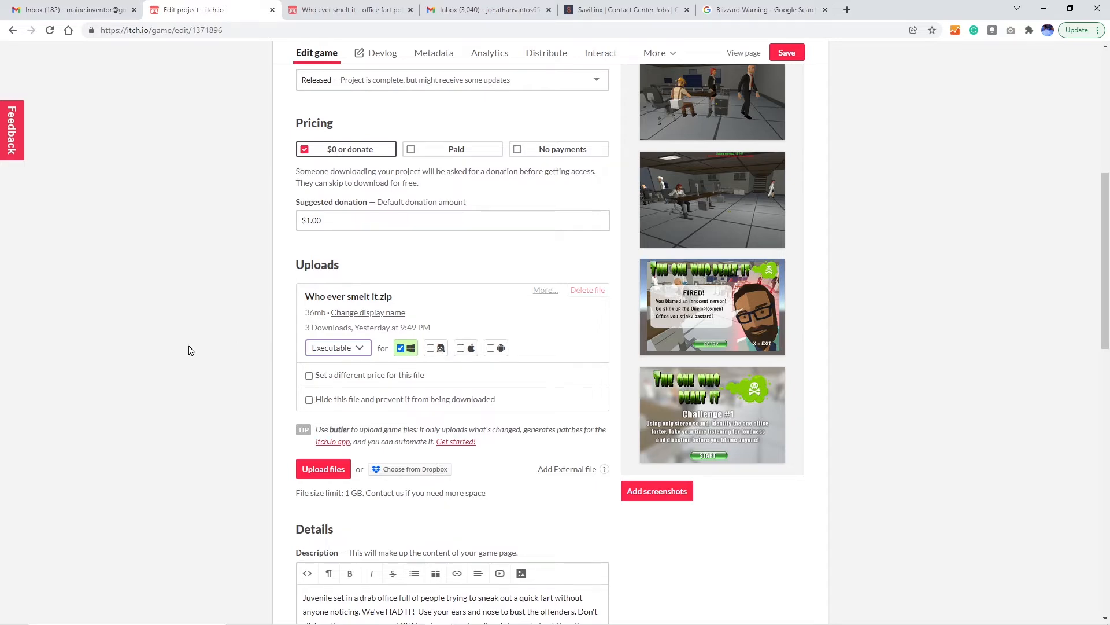
Examine the project's description text and the available genres, leaving Simulation selected.
{"action": "scroll", "coordinate": [194, 352], "scroll_direction": "down", "scroll_amount": 2}
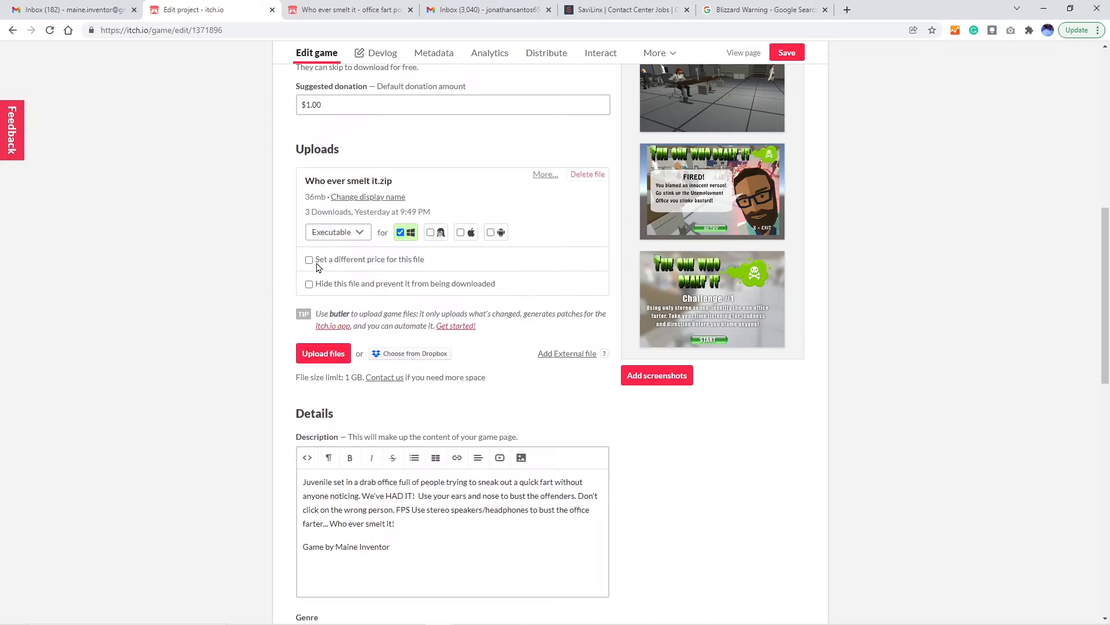
{"action": "scroll", "coordinate": [241, 354], "scroll_direction": "down", "scroll_amount": 1}
{"action": "scroll", "coordinate": [241, 354], "scroll_direction": "down", "scroll_amount": 1}
{"action": "left_click_drag", "start_coordinate": [500, 461], "coordinate": [198, 376]}
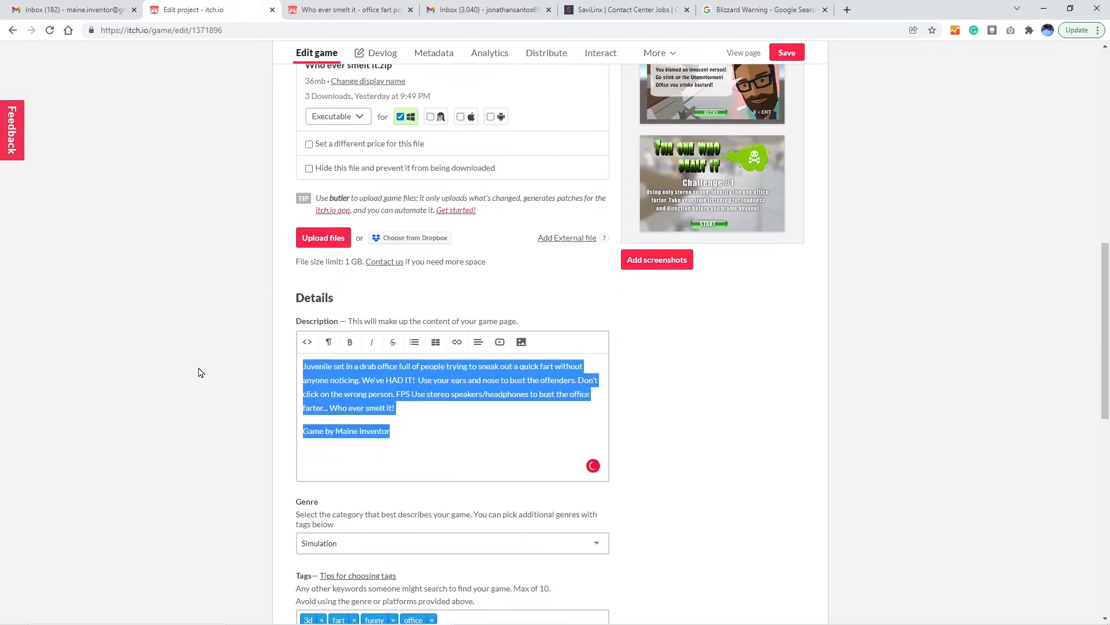
{"action": "scroll", "coordinate": [199, 373], "scroll_direction": "down", "scroll_amount": 4}
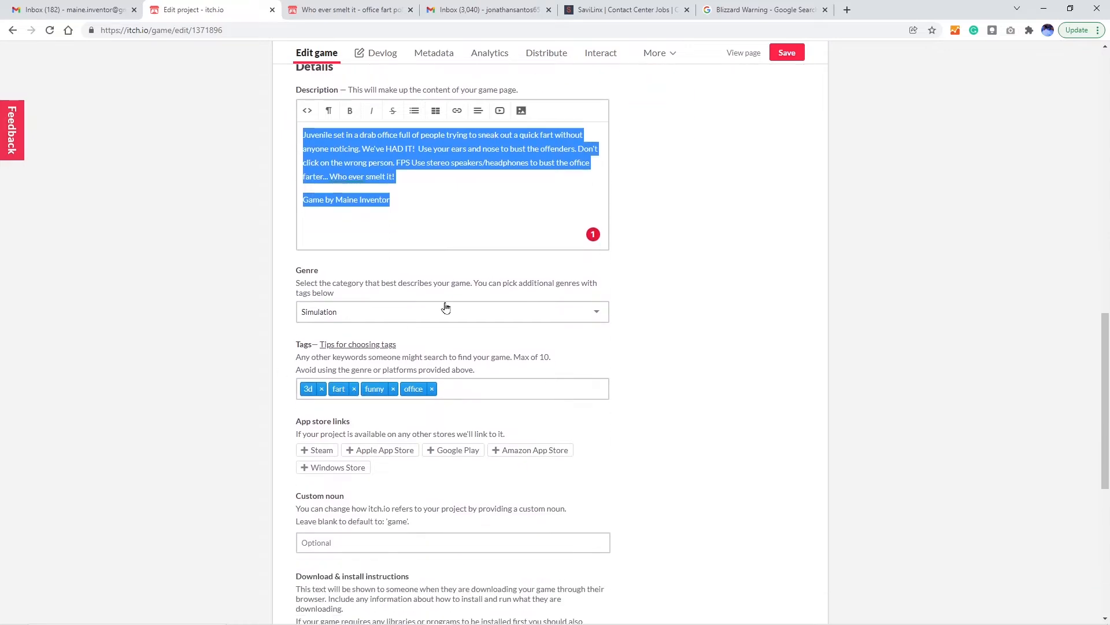
{"action": "left_click", "coordinate": [441, 313]}
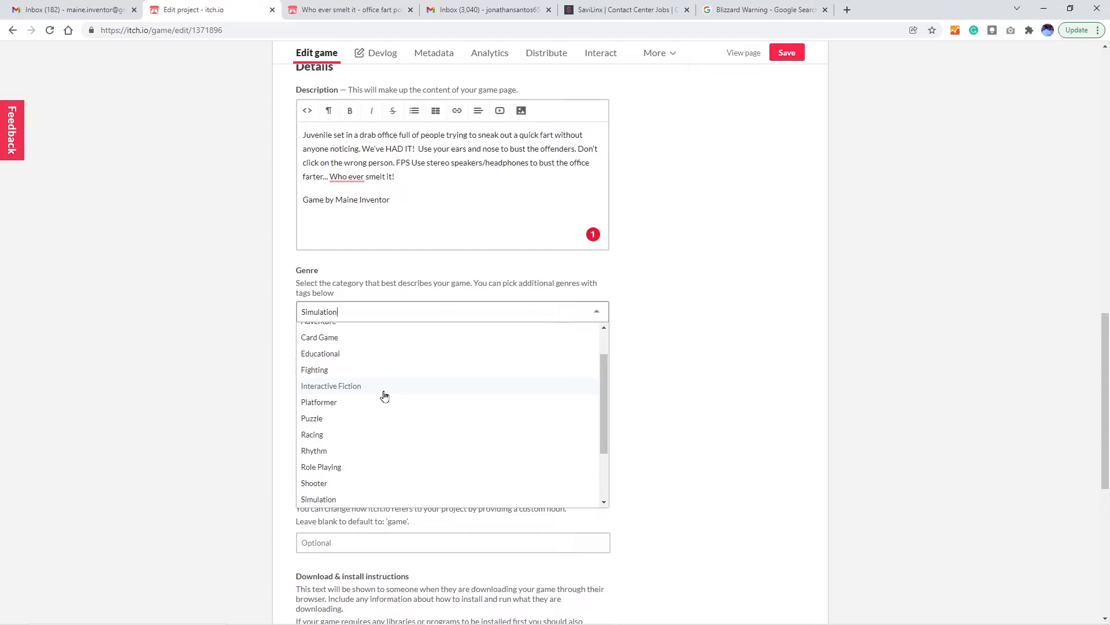
{"action": "scroll", "coordinate": [369, 427], "scroll_direction": "up", "scroll_amount": 2}
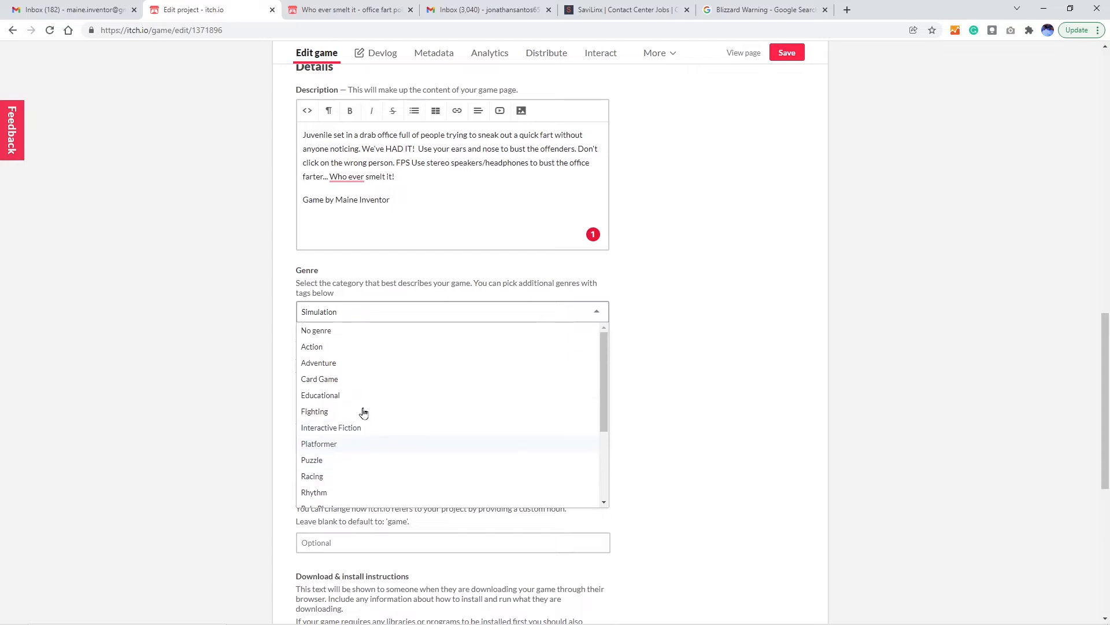
Save the project with Comments enabled and its visibility kept as Public.
{"action": "scroll", "coordinate": [173, 379], "scroll_direction": "down", "scroll_amount": 6}
{"action": "scroll", "coordinate": [139, 384], "scroll_direction": "down", "scroll_amount": 1}
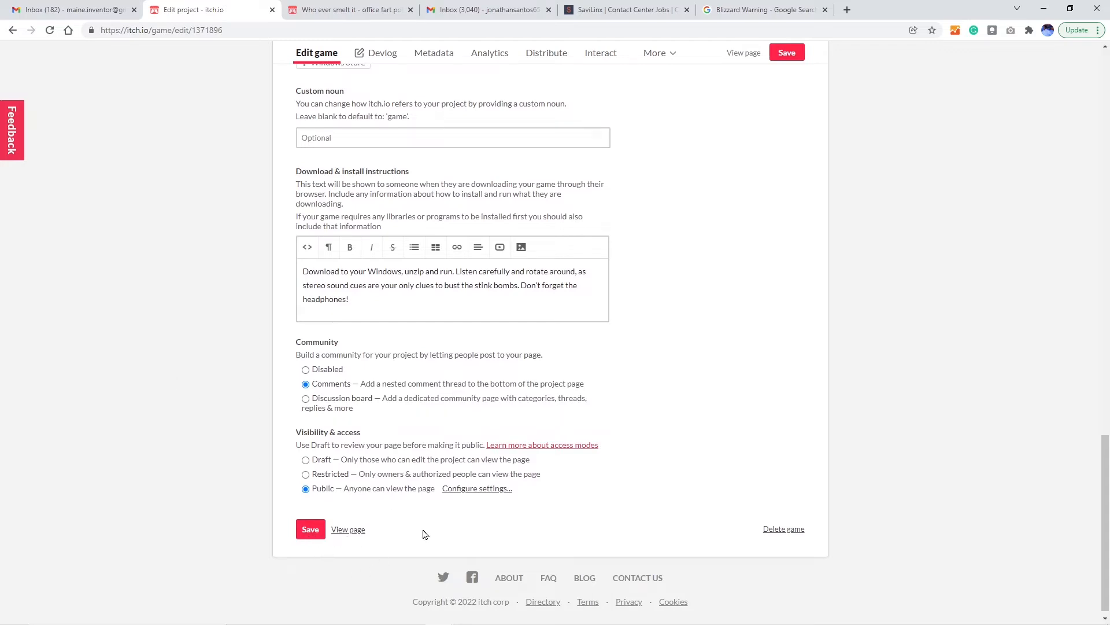
{"action": "left_click", "coordinate": [309, 532]}
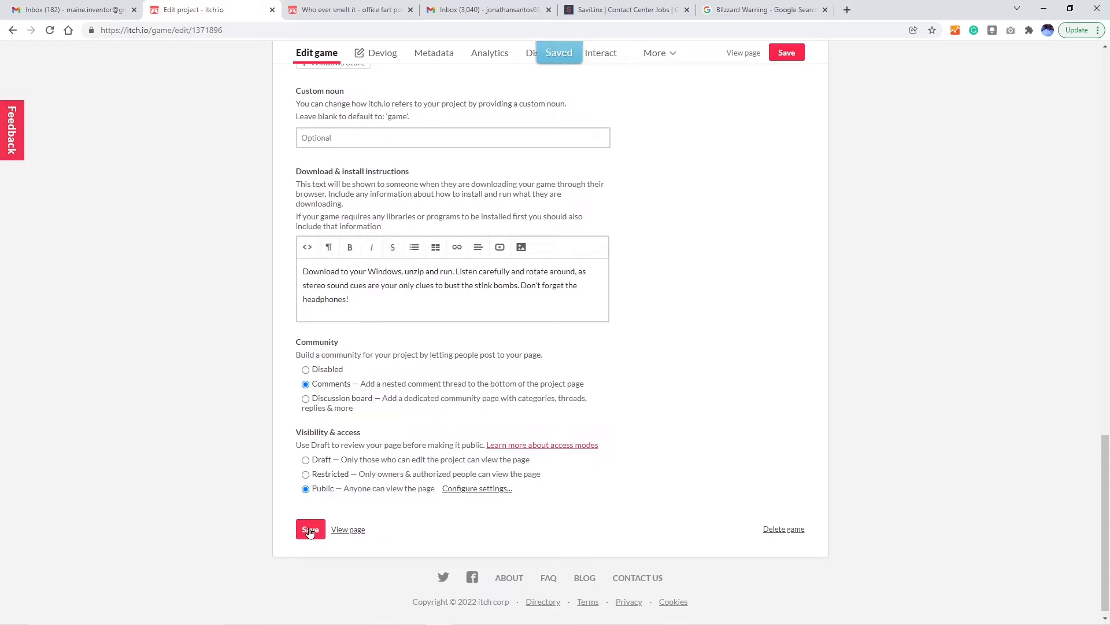
View the game's published page and examine its description, screenshots and download section.
{"action": "scroll", "coordinate": [180, 265], "scroll_direction": "up", "scroll_amount": 20}
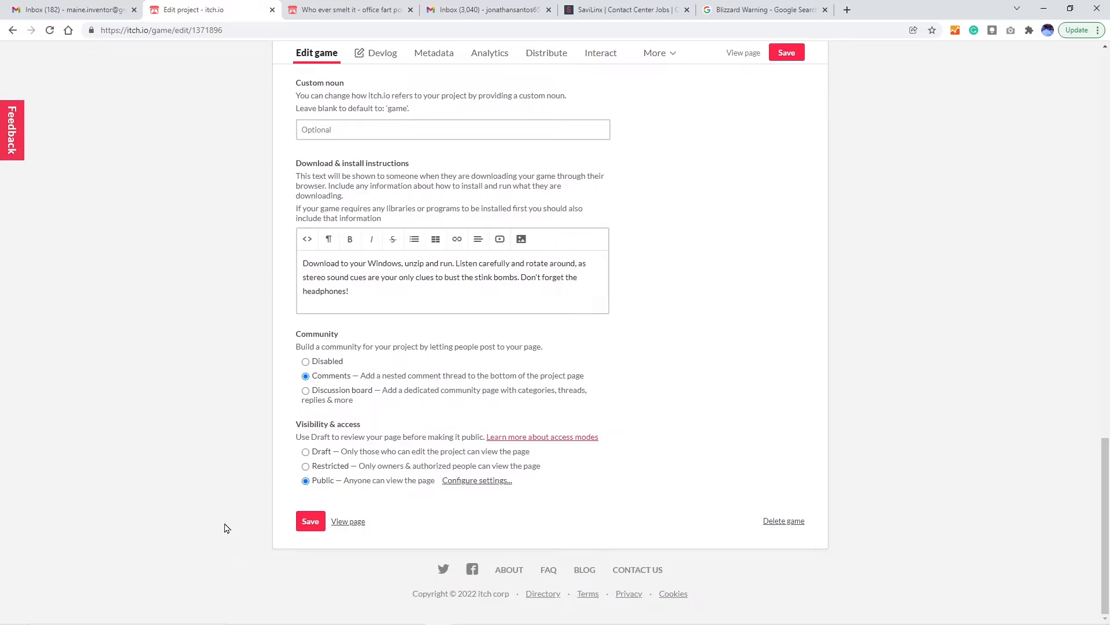
{"action": "left_click", "coordinate": [351, 522]}
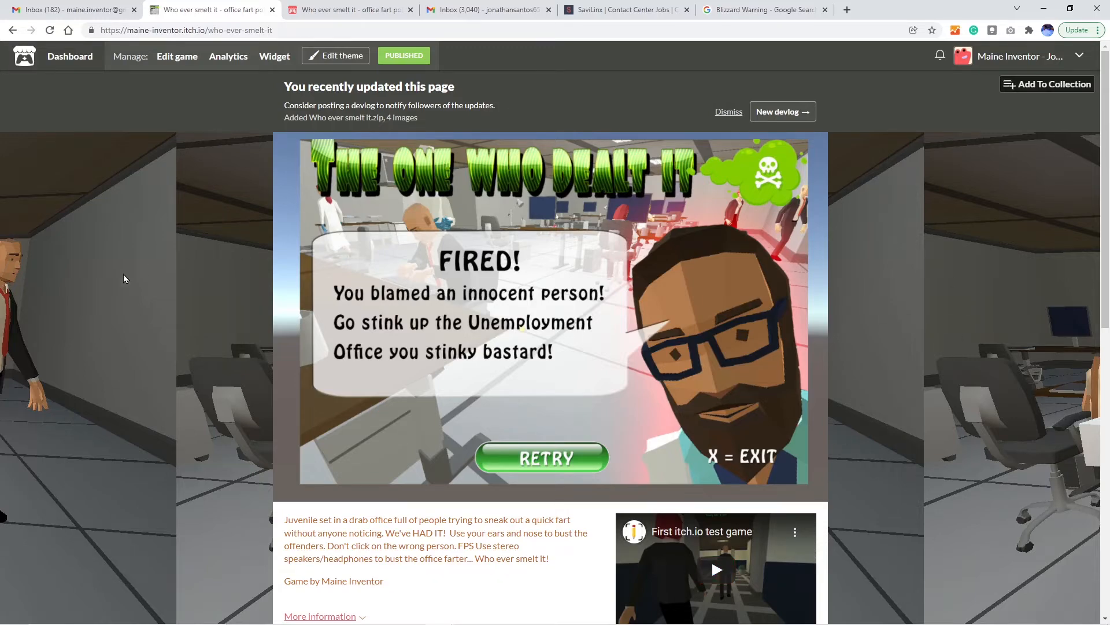
{"action": "scroll", "coordinate": [973, 454], "scroll_direction": "down", "scroll_amount": 6}
{"action": "scroll", "coordinate": [975, 452], "scroll_direction": "up", "scroll_amount": 4}
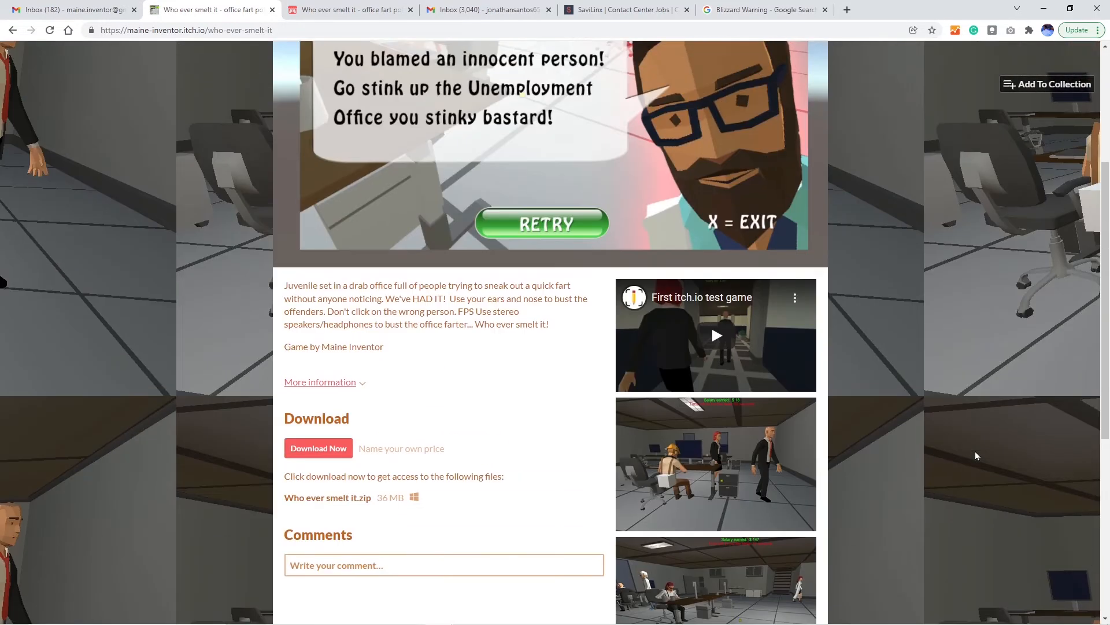
Examine the published page's banner, description text and publication status.
{"action": "scroll", "coordinate": [975, 451], "scroll_direction": "down", "scroll_amount": 3}
{"action": "scroll", "coordinate": [975, 448], "scroll_direction": "up", "scroll_amount": 5}
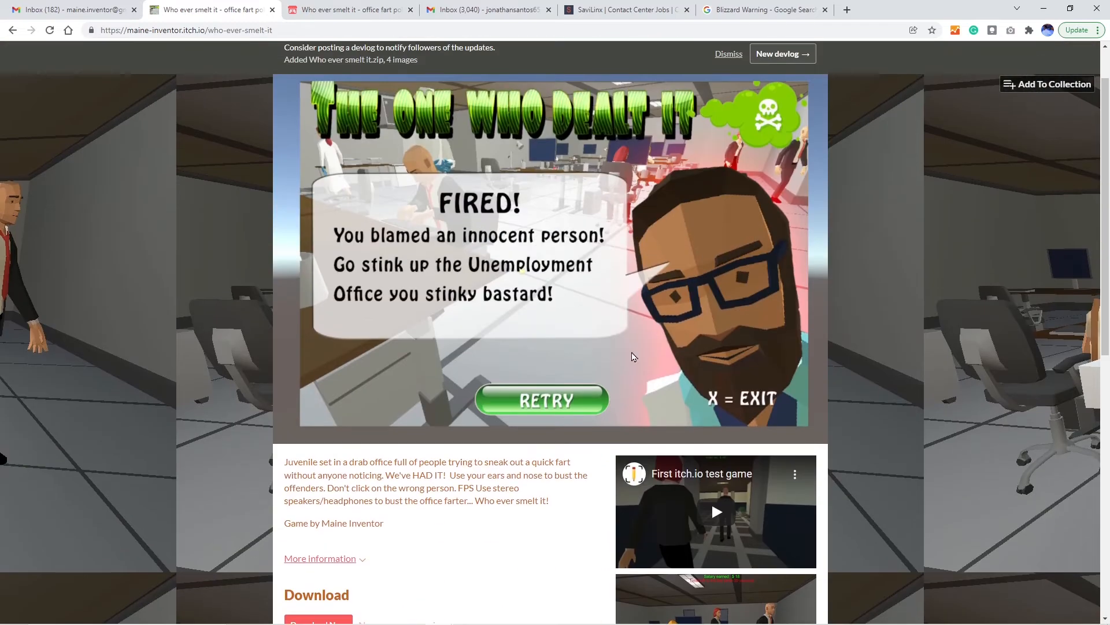
{"action": "left_click_drag", "start_coordinate": [286, 458], "coordinate": [442, 476]}
{"action": "left_click", "coordinate": [498, 509]}
{"action": "scroll", "coordinate": [331, 122], "scroll_direction": "up", "scroll_amount": 1}
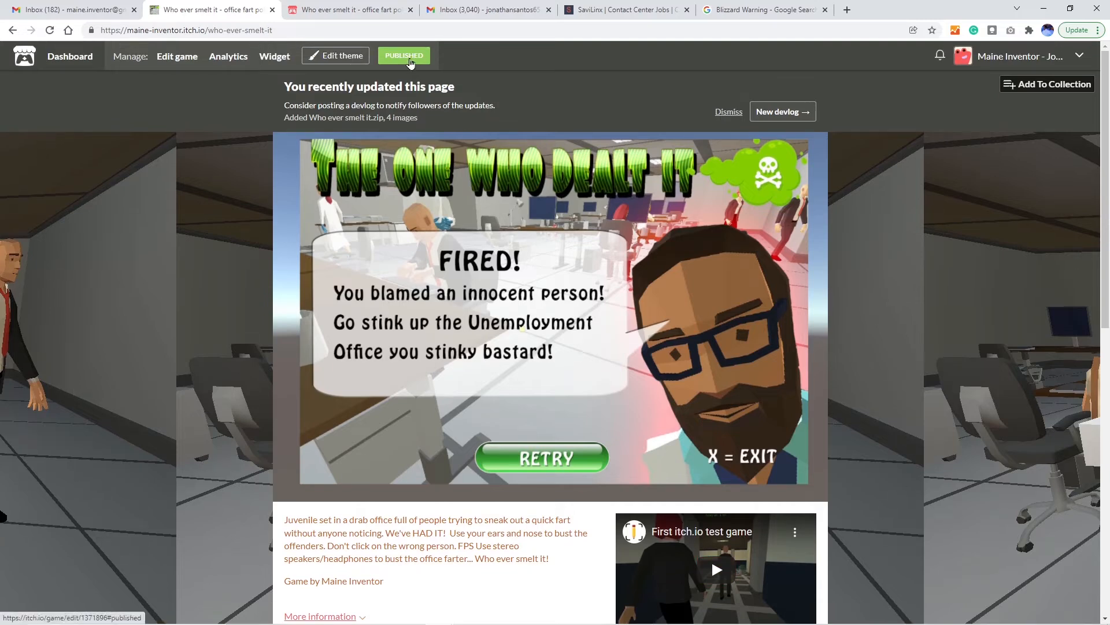
Open the game page's theme editor, review the color, layout and image settings against the page preview, and save the theme.
{"action": "left_click", "coordinate": [345, 57]}
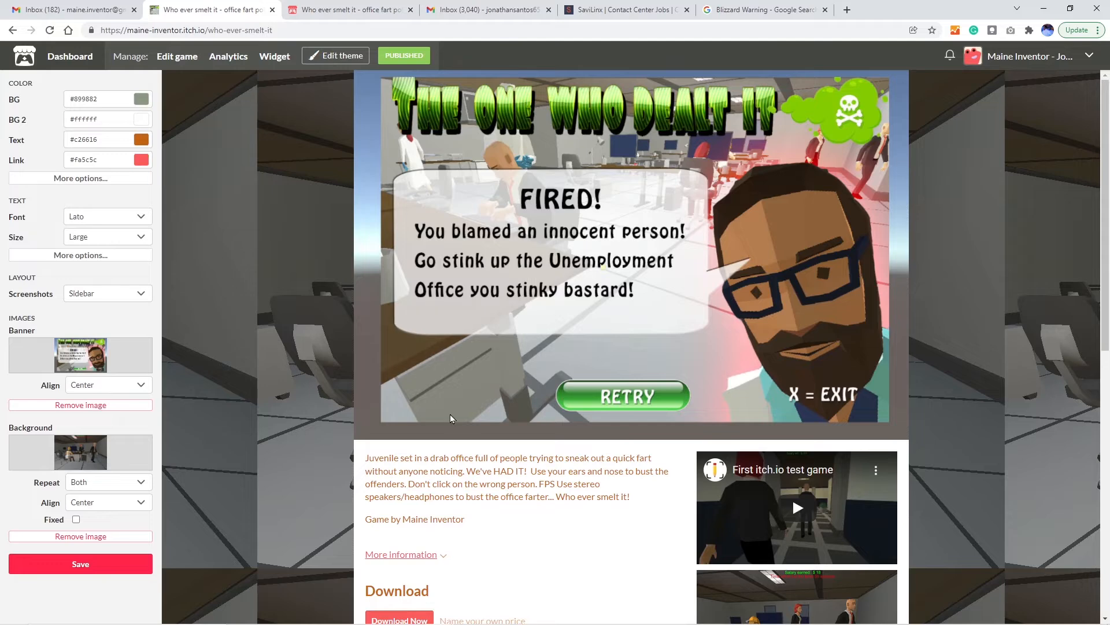
{"action": "left_click_drag", "start_coordinate": [522, 485], "coordinate": [428, 468]}
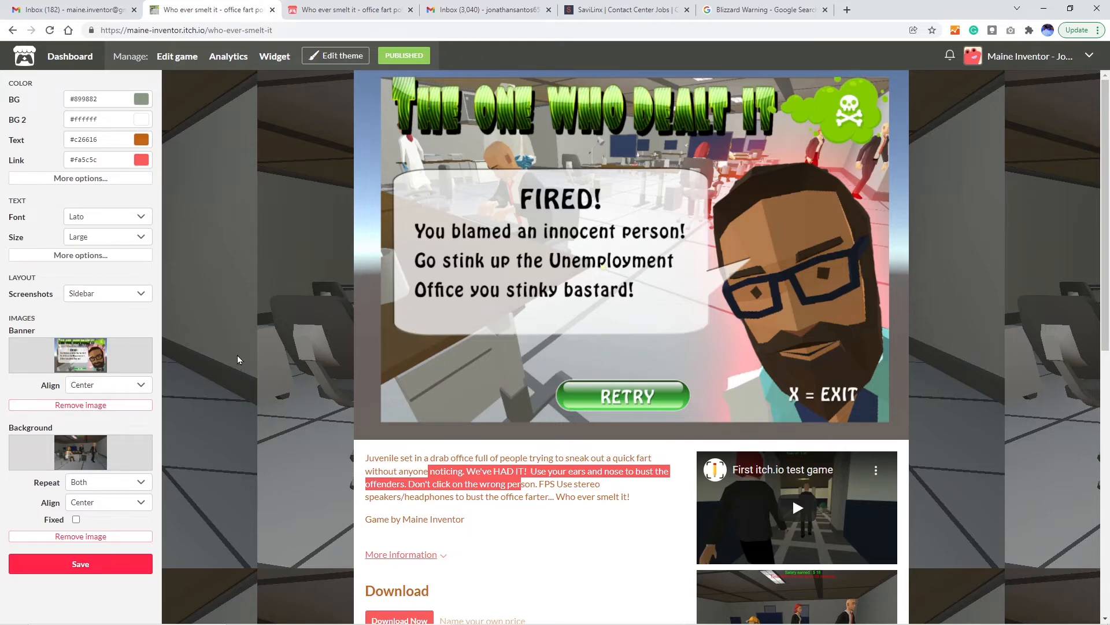
{"action": "scroll", "coordinate": [257, 359], "scroll_direction": "down", "scroll_amount": 2}
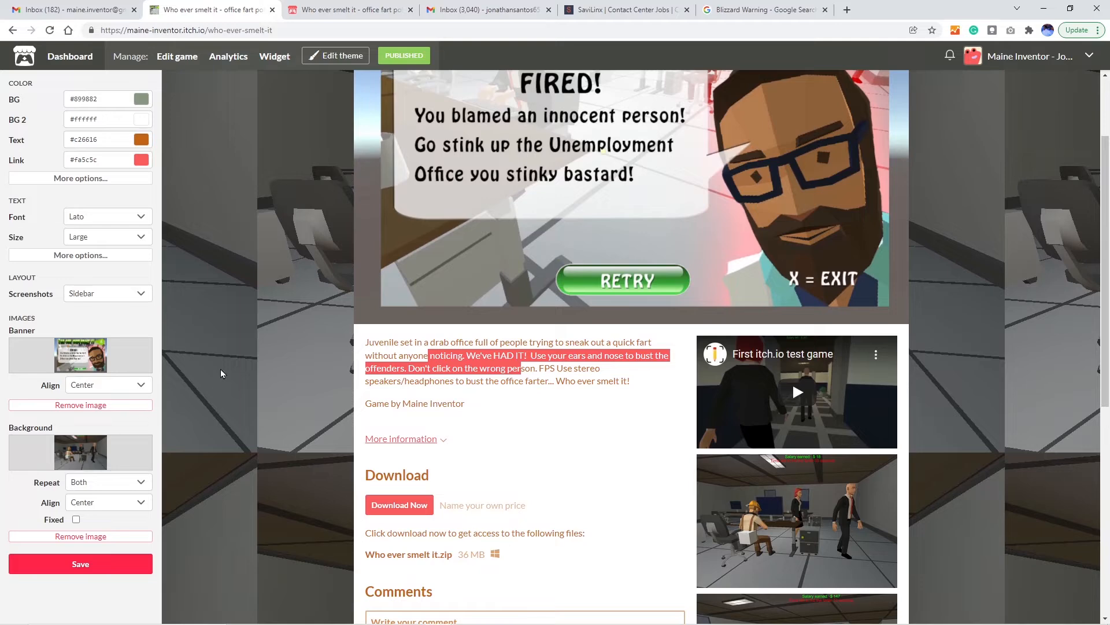
{"action": "scroll", "coordinate": [242, 397], "scroll_direction": "down", "scroll_amount": 1}
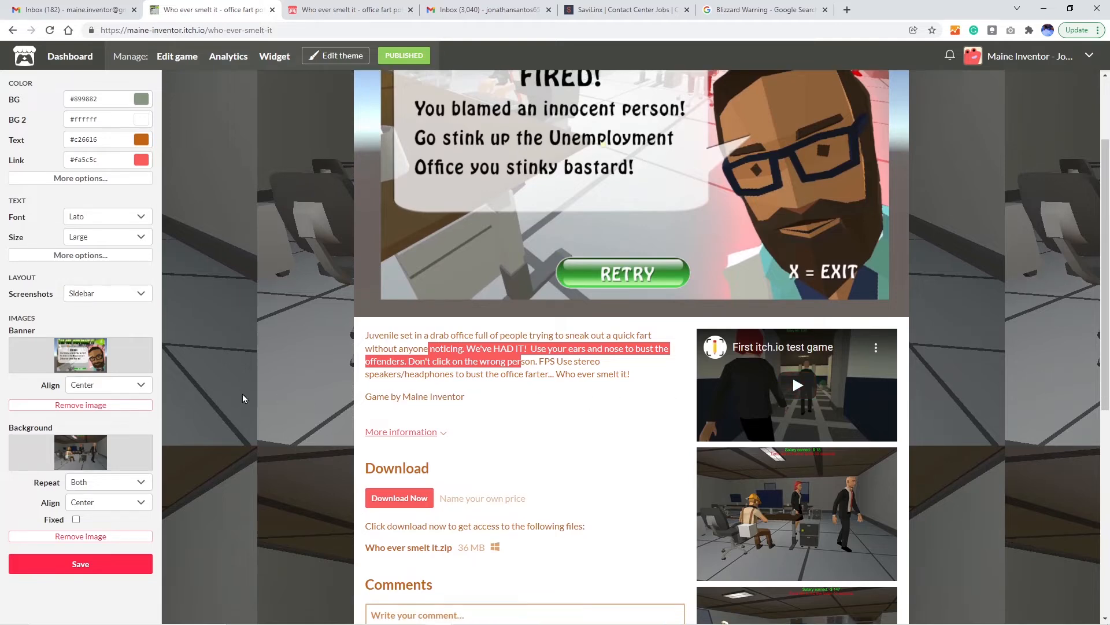
{"action": "scroll", "coordinate": [243, 397], "scroll_direction": "down", "scroll_amount": 2}
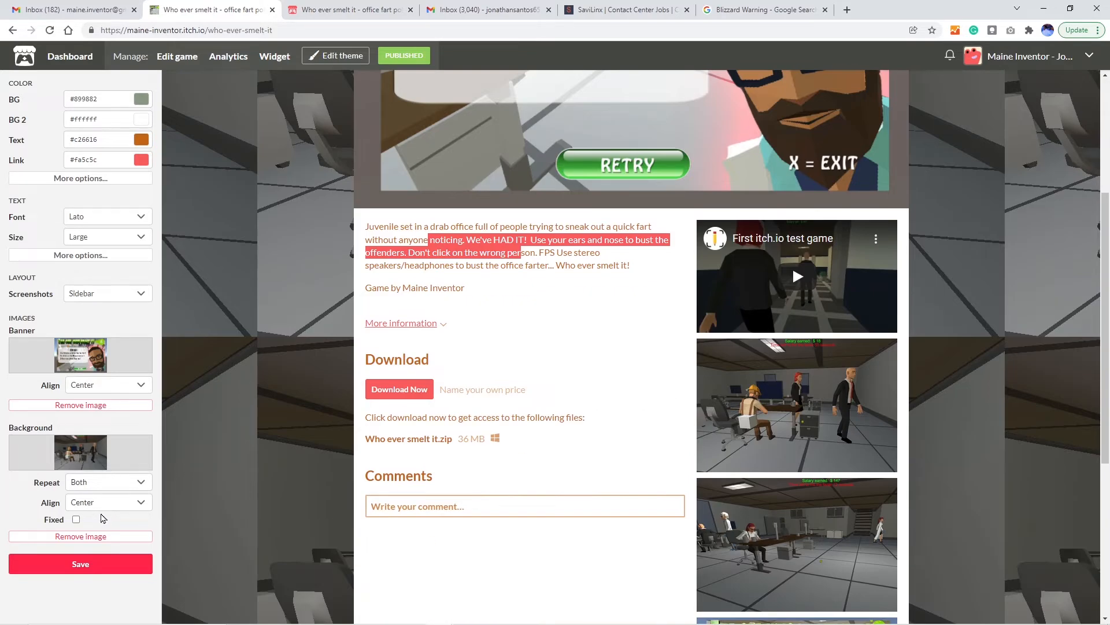
{"action": "left_click", "coordinate": [94, 566]}
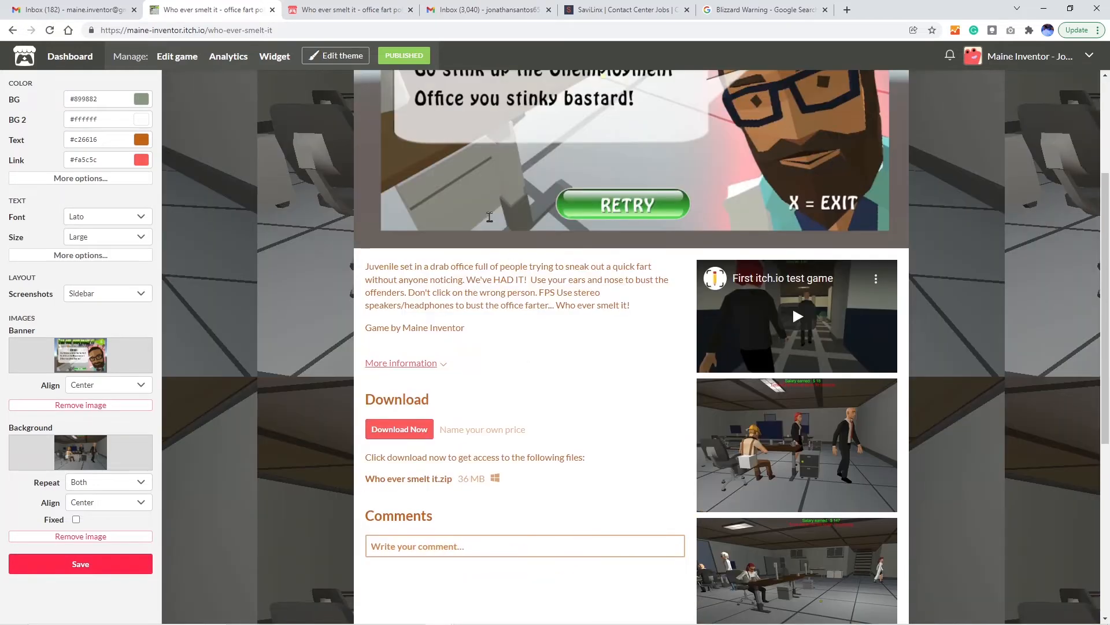
Close and reopen the theme editor, check the screenshot layout options and keep Sidebar selected.
{"action": "left_click", "coordinate": [343, 56]}
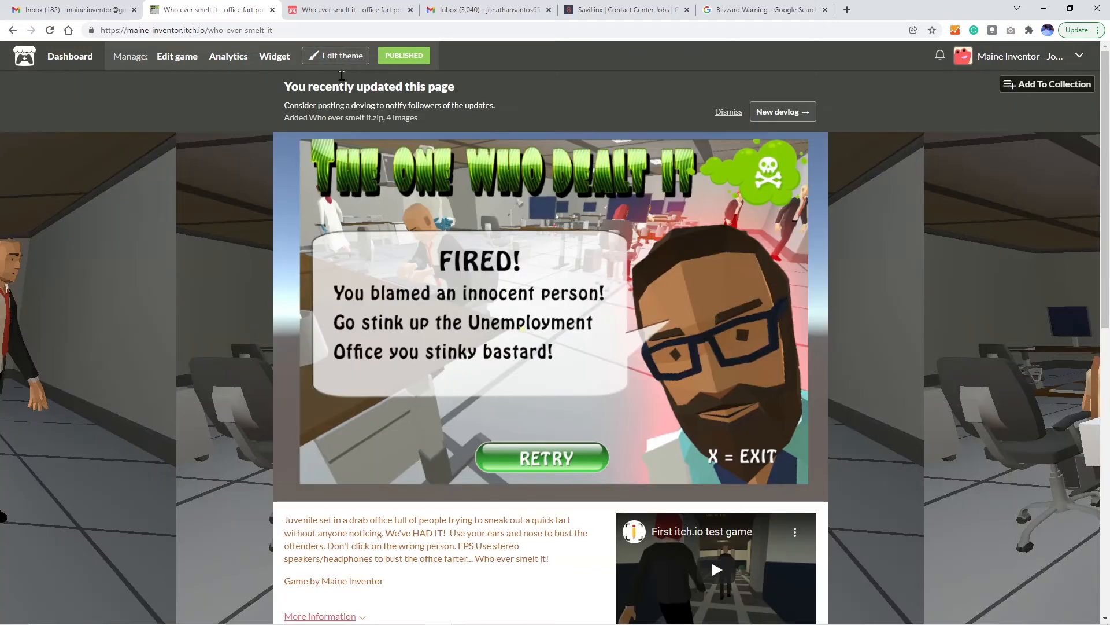
{"action": "left_click", "coordinate": [337, 56]}
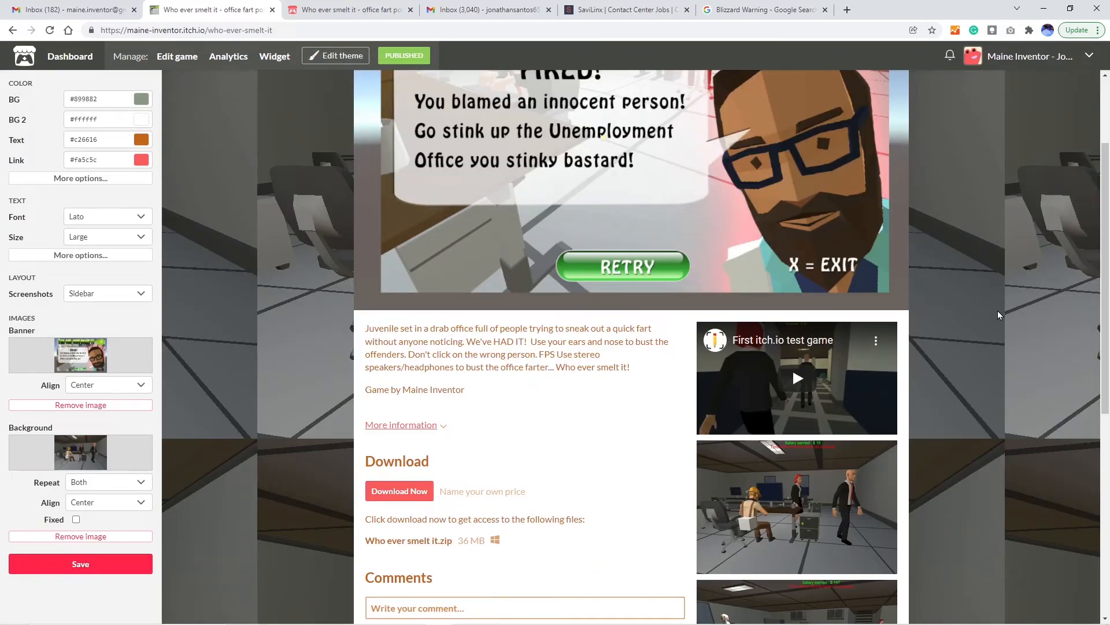
{"action": "left_click", "coordinate": [83, 296]}
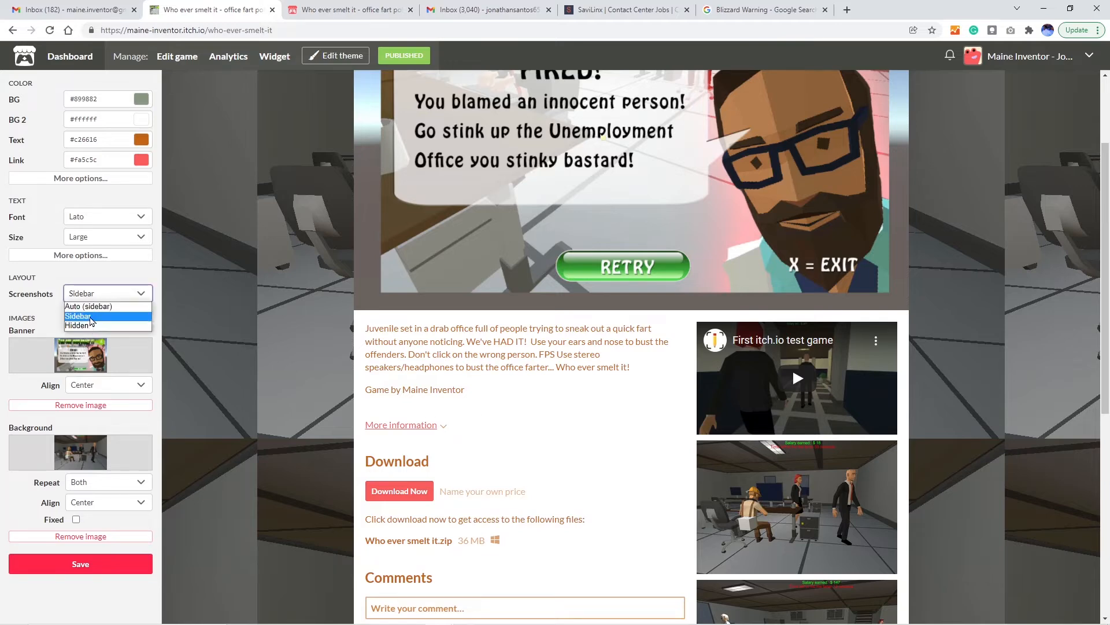
{"action": "left_click", "coordinate": [90, 319]}
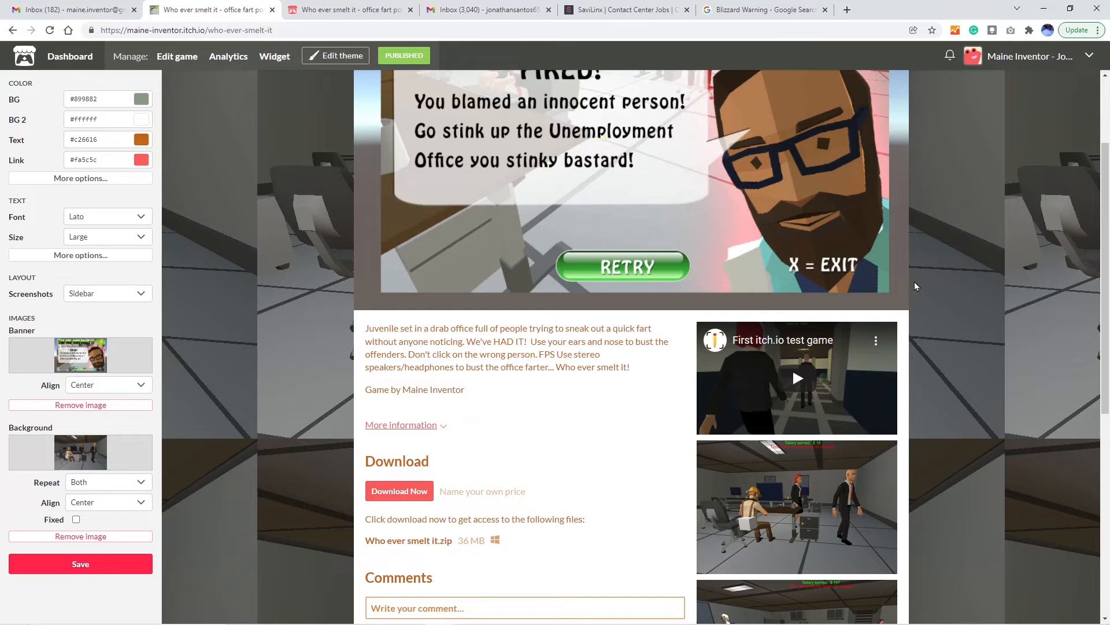
Review the trailer, screenshots and comments area in the page preview and save the theme.
{"action": "scroll", "coordinate": [916, 295], "scroll_direction": "down", "scroll_amount": 7}
{"action": "scroll", "coordinate": [882, 384], "scroll_direction": "up", "scroll_amount": 4}
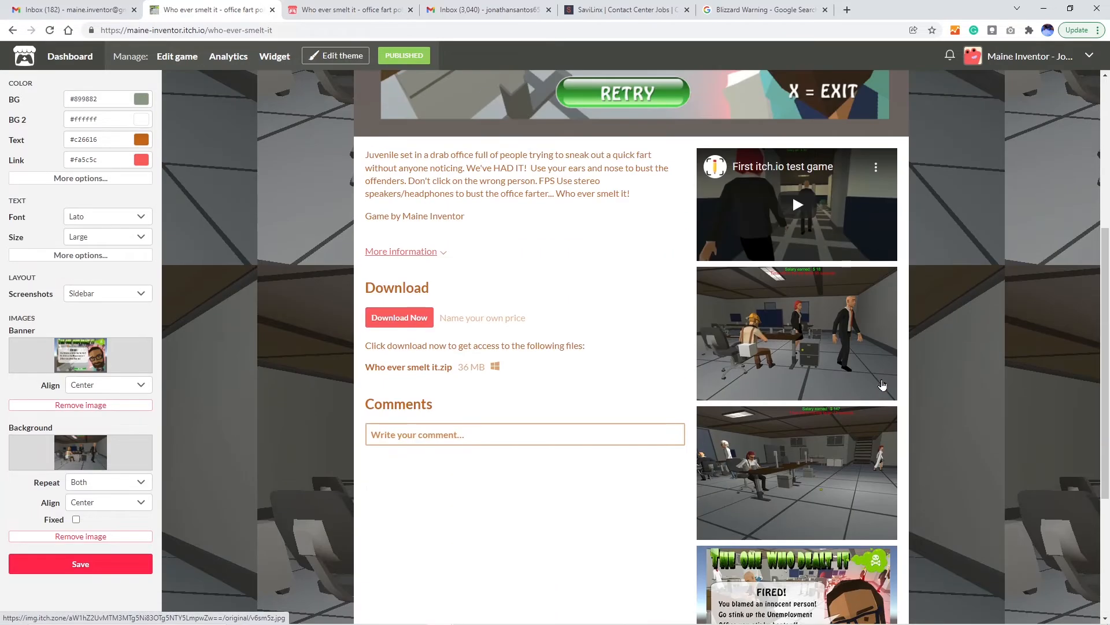
{"action": "scroll", "coordinate": [883, 384], "scroll_direction": "up", "scroll_amount": 3}
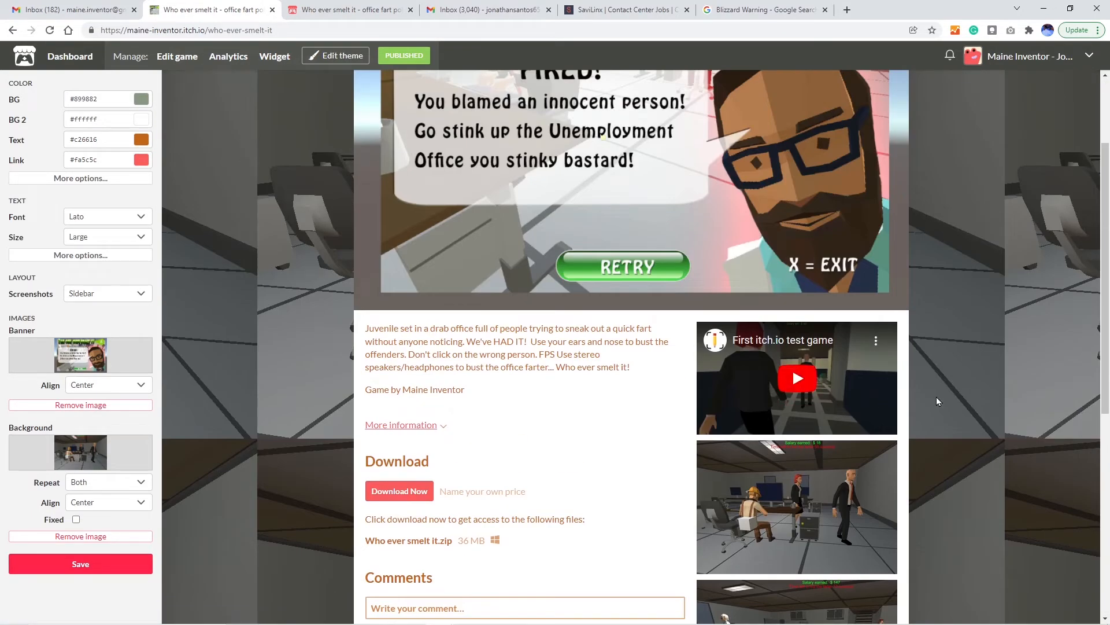
{"action": "scroll", "coordinate": [937, 401], "scroll_direction": "down", "scroll_amount": 7}
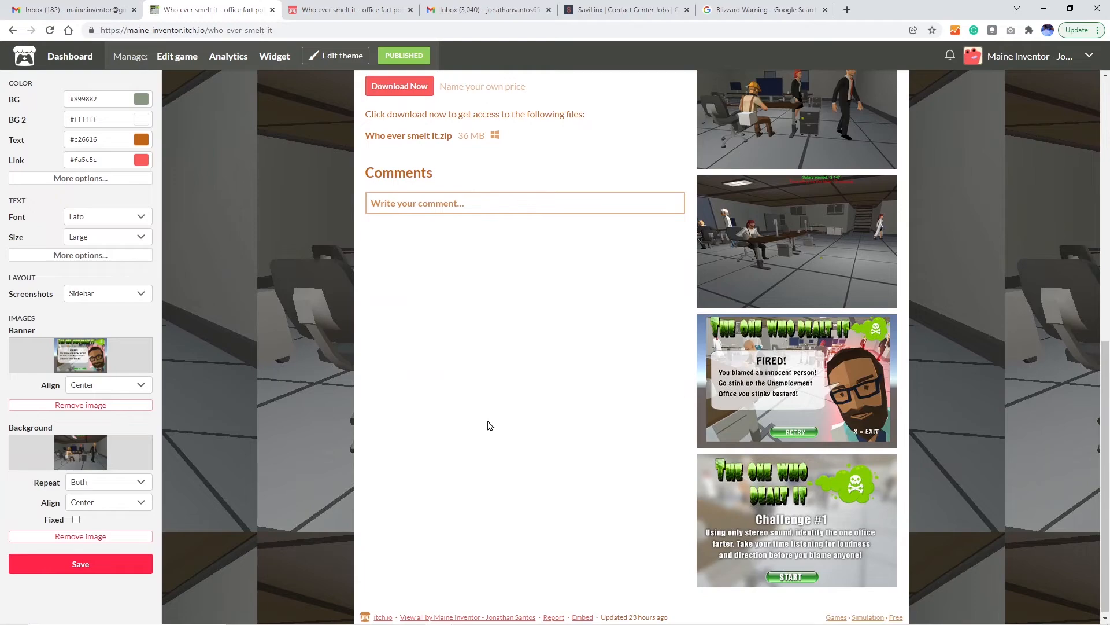
{"action": "scroll", "coordinate": [664, 374], "scroll_direction": "up", "scroll_amount": 6}
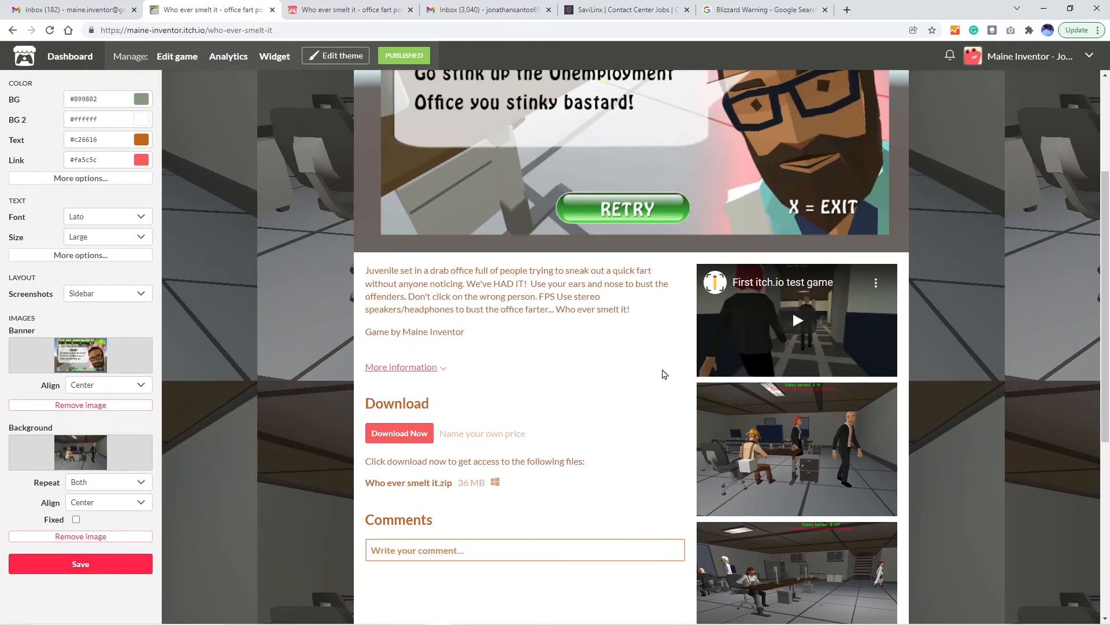
{"action": "scroll", "coordinate": [664, 375], "scroll_direction": "up", "scroll_amount": 1}
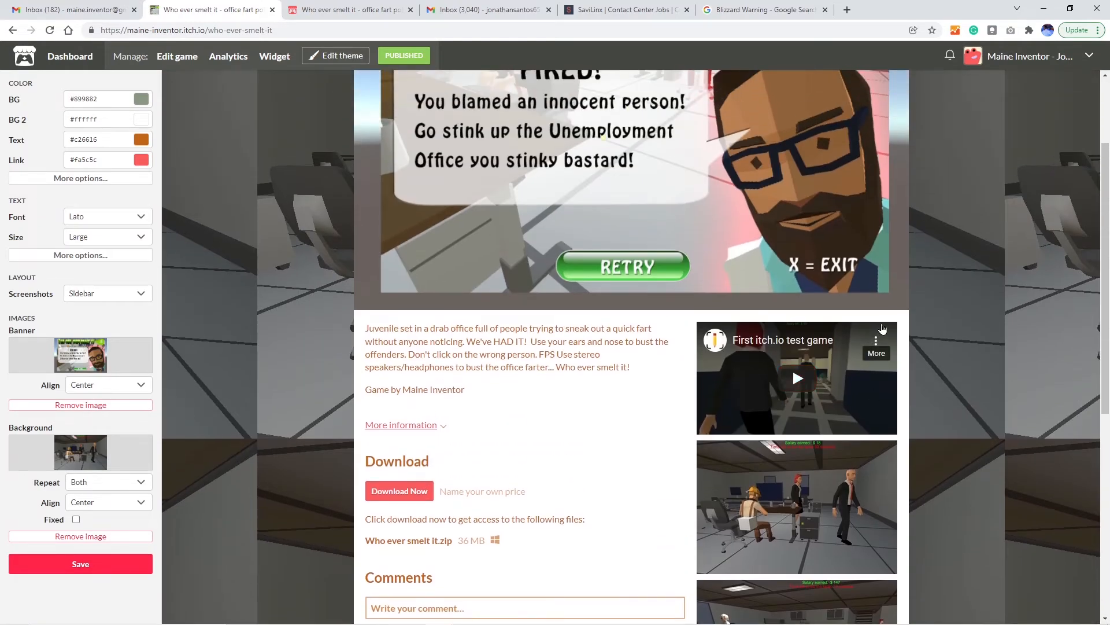
{"action": "scroll", "coordinate": [883, 329], "scroll_direction": "down", "scroll_amount": 3}
{"action": "left_click", "coordinate": [78, 567]}
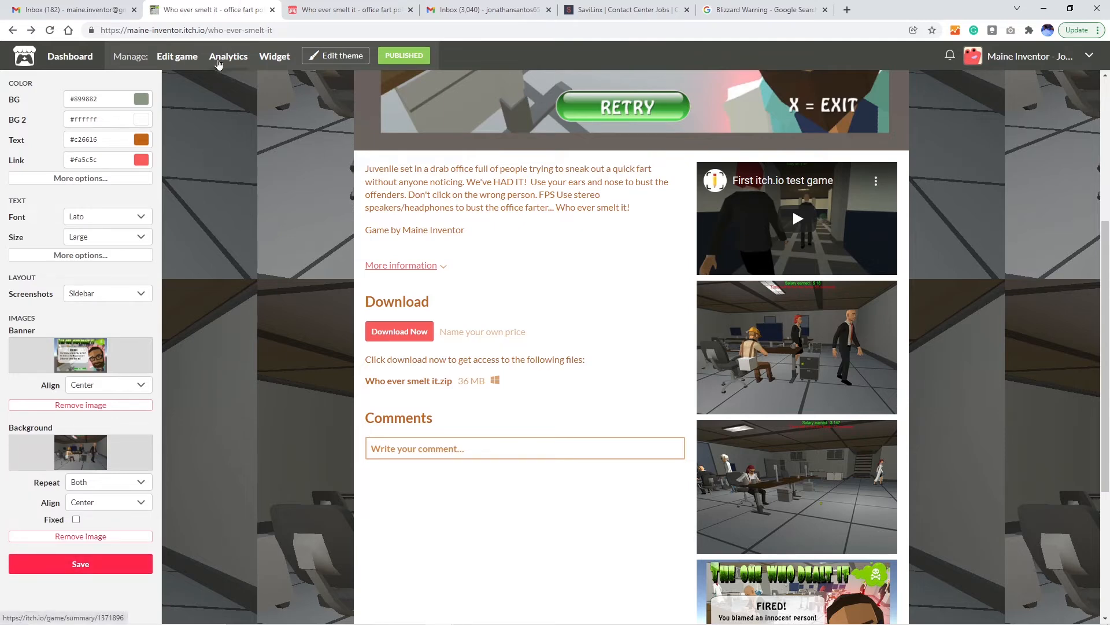
Check the project's edit form, return to the published page and look through its whole content.
{"action": "left_click", "coordinate": [194, 62]}
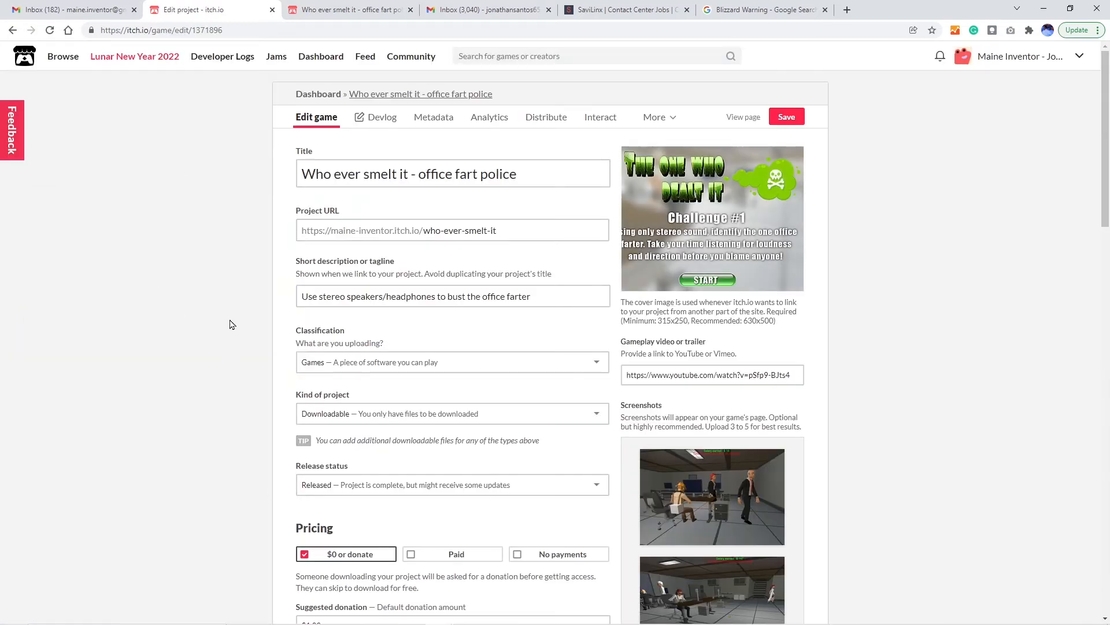
{"action": "left_click", "coordinate": [13, 30]}
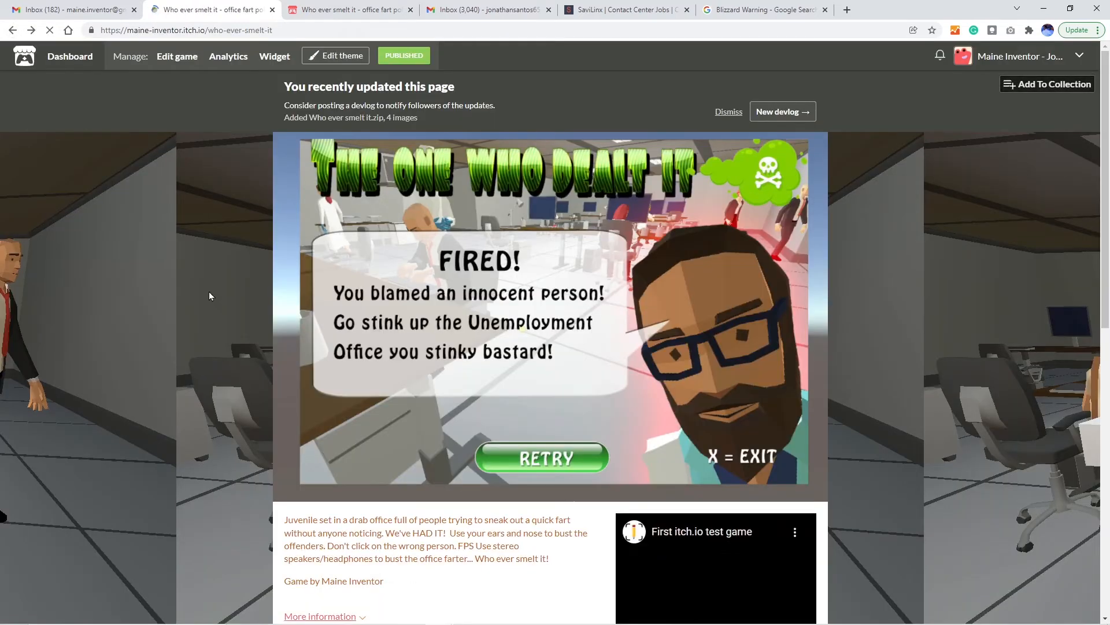
{"action": "scroll", "coordinate": [277, 456], "scroll_direction": "down", "scroll_amount": 9}
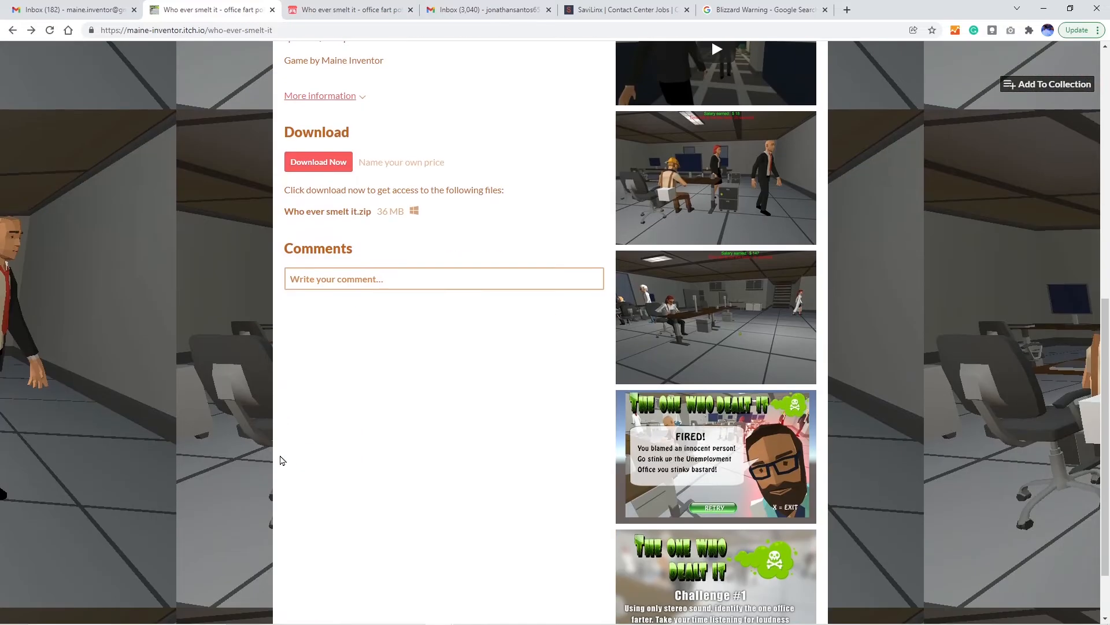
{"action": "scroll", "coordinate": [550, 439], "scroll_direction": "up", "scroll_amount": 9}
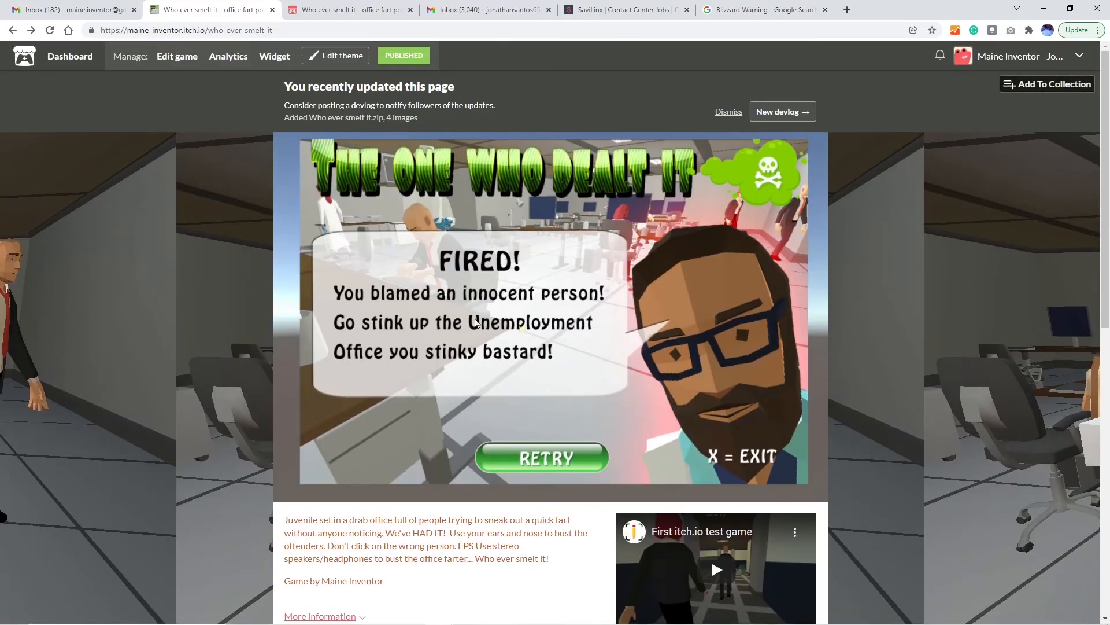
Open the game's widget settings, examine the preview and options, and highlight the full iframe embed code.
{"action": "left_click", "coordinate": [275, 57]}
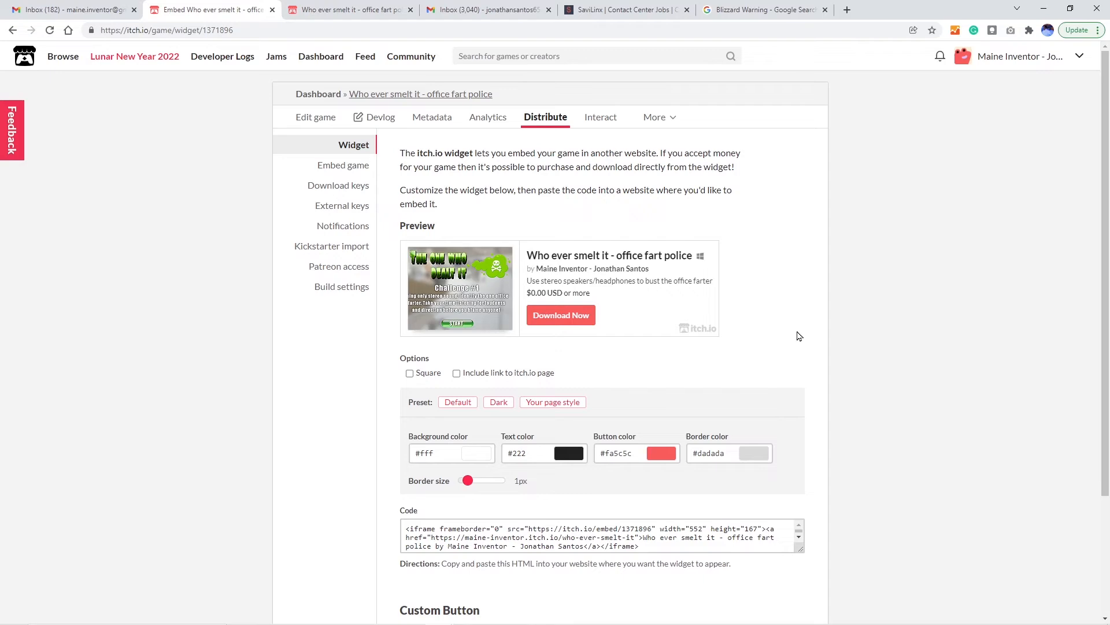
{"action": "scroll", "coordinate": [829, 390], "scroll_direction": "down", "scroll_amount": 3}
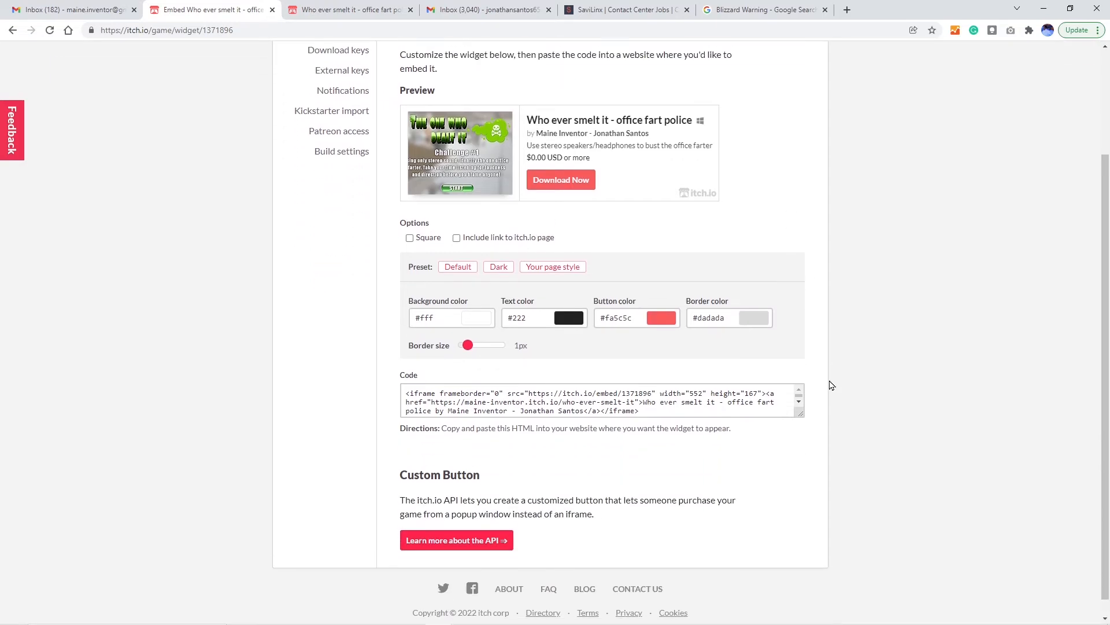
{"action": "scroll", "coordinate": [829, 390], "scroll_direction": "up", "scroll_amount": 3}
{"action": "left_click", "coordinate": [347, 155]}
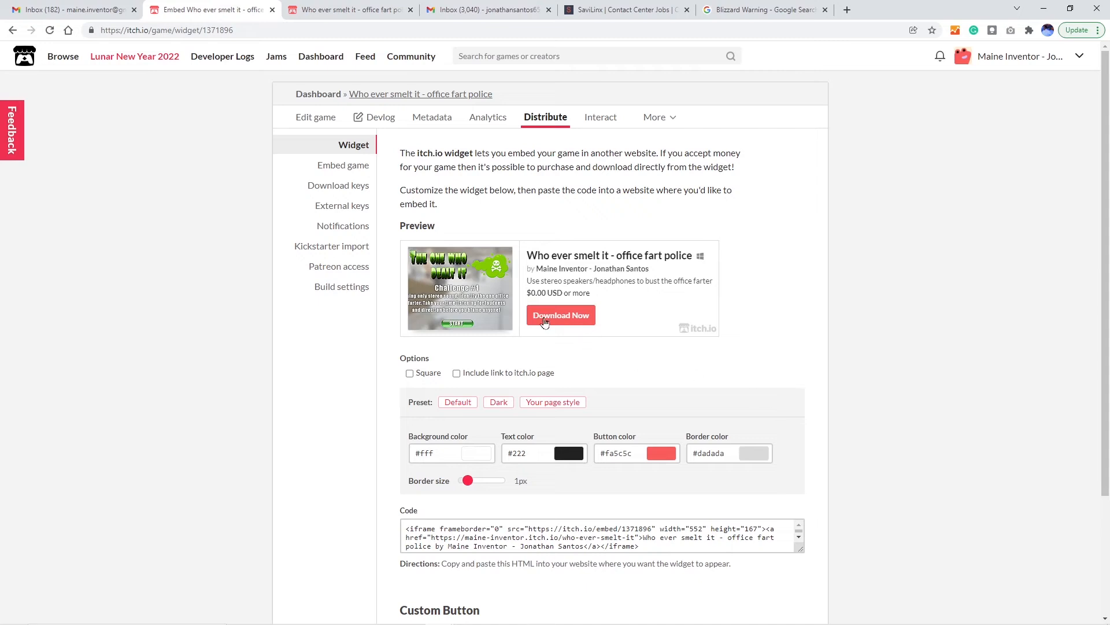
{"action": "scroll", "coordinate": [322, 453], "scroll_direction": "down", "scroll_amount": 2}
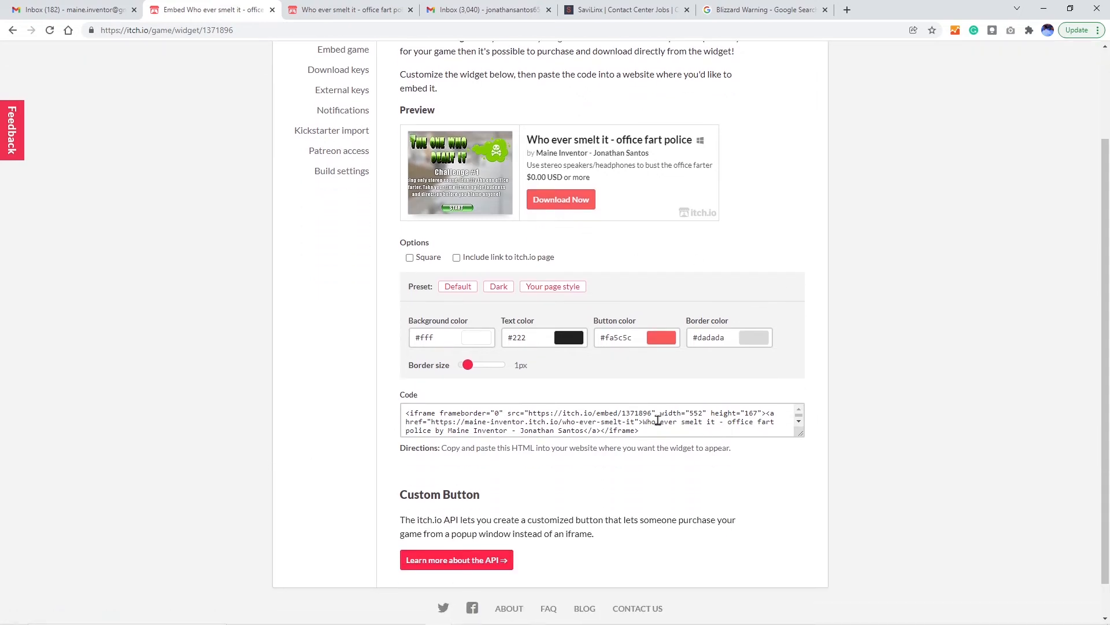
{"action": "left_click_drag", "start_coordinate": [666, 431], "coordinate": [359, 400]}
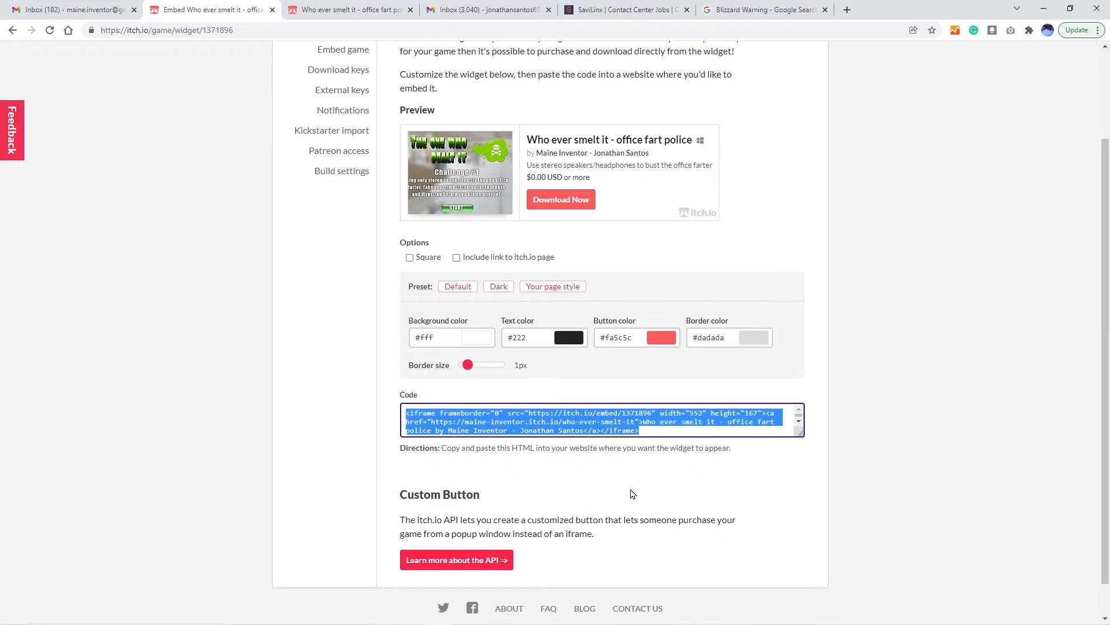
{"action": "scroll", "coordinate": [606, 492], "scroll_direction": "up", "scroll_amount": 3}
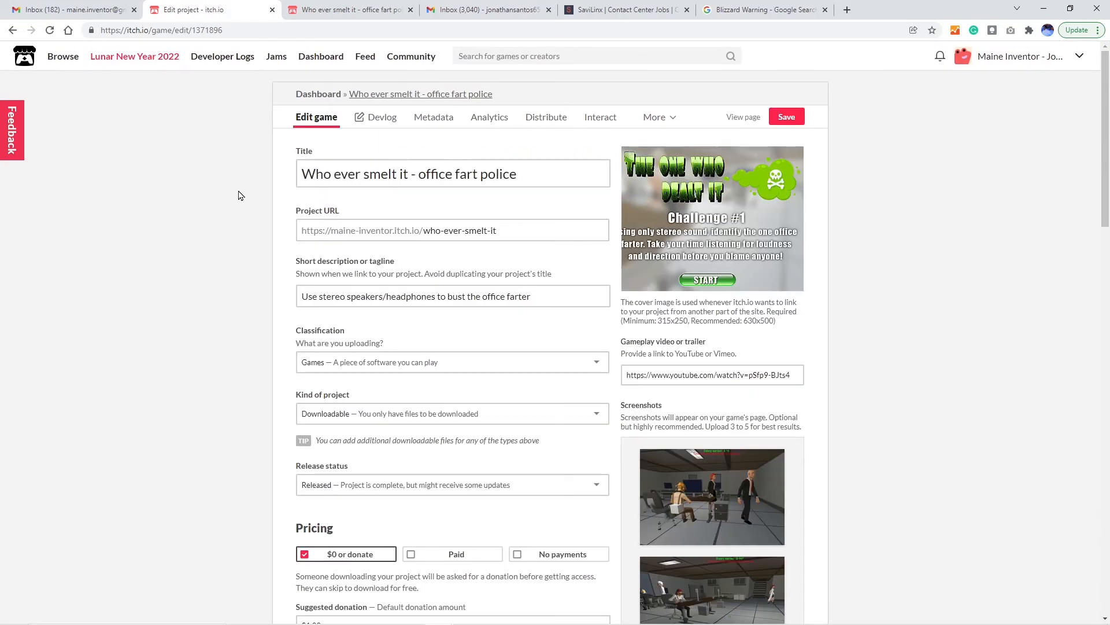
Examine the project's edit form from the title and pricing down to the description, genre and tags.
{"action": "scroll", "coordinate": [248, 203], "scroll_direction": "down", "scroll_amount": 2}
{"action": "scroll", "coordinate": [255, 203], "scroll_direction": "up", "scroll_amount": 2}
{"action": "scroll", "coordinate": [266, 205], "scroll_direction": "down", "scroll_amount": 1}
{"action": "scroll", "coordinate": [268, 207], "scroll_direction": "down", "scroll_amount": 10}
{"action": "scroll", "coordinate": [267, 207], "scroll_direction": "up", "scroll_amount": 5}
{"action": "scroll", "coordinate": [935, 254], "scroll_direction": "up", "scroll_amount": 2}
{"action": "scroll", "coordinate": [936, 253], "scroll_direction": "up", "scroll_amount": 4}
{"action": "scroll", "coordinate": [842, 242], "scroll_direction": "down", "scroll_amount": 12}
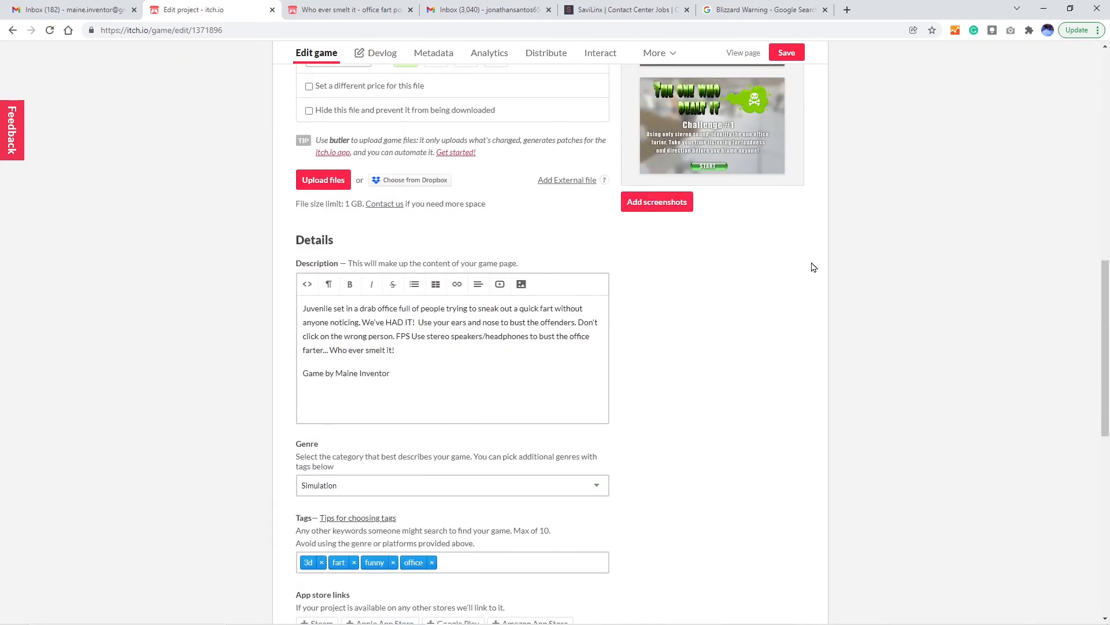
{"action": "scroll", "coordinate": [925, 260], "scroll_direction": "up", "scroll_amount": 12}
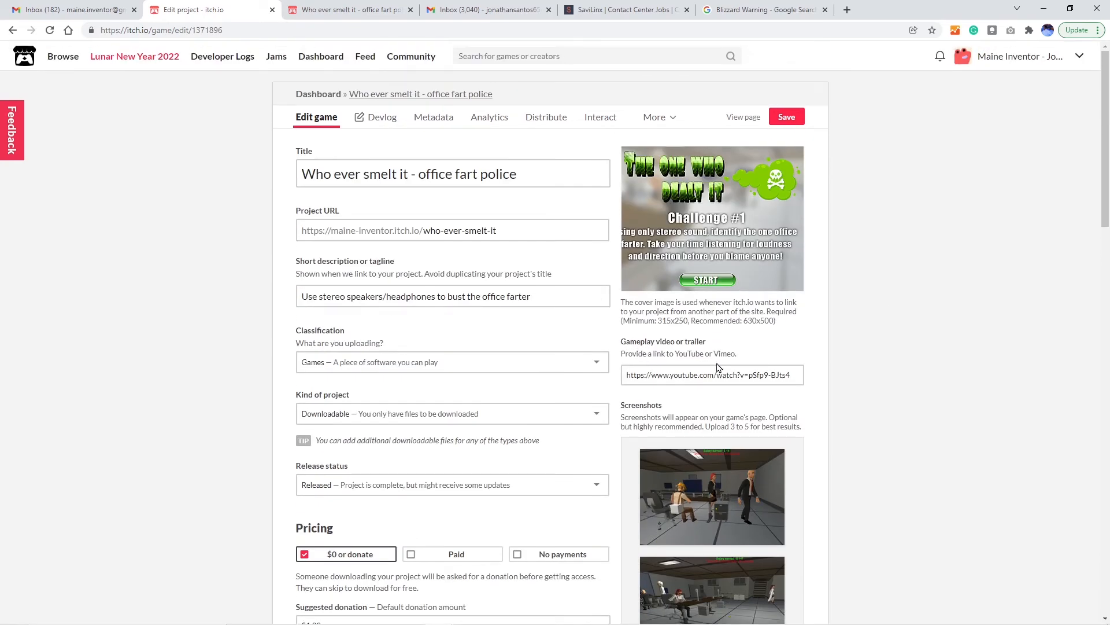
Examine the project's gameplay video link, cover image and uploaded screenshots, including the option to add more.
{"action": "left_click_drag", "start_coordinate": [797, 375], "coordinate": [624, 375]}
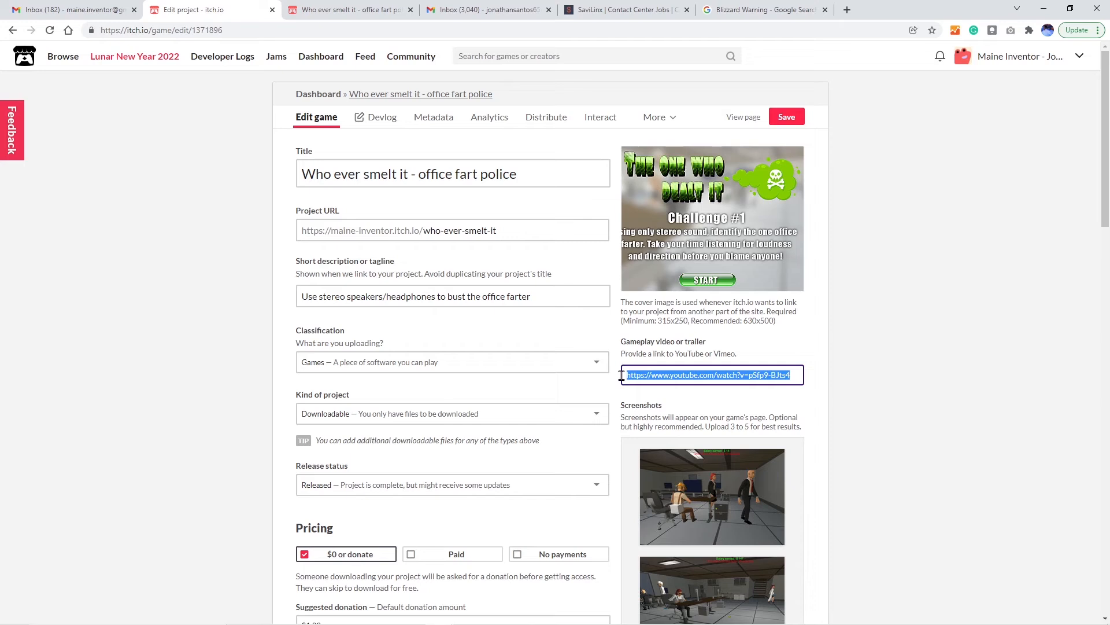
{"action": "left_click", "coordinate": [955, 362]}
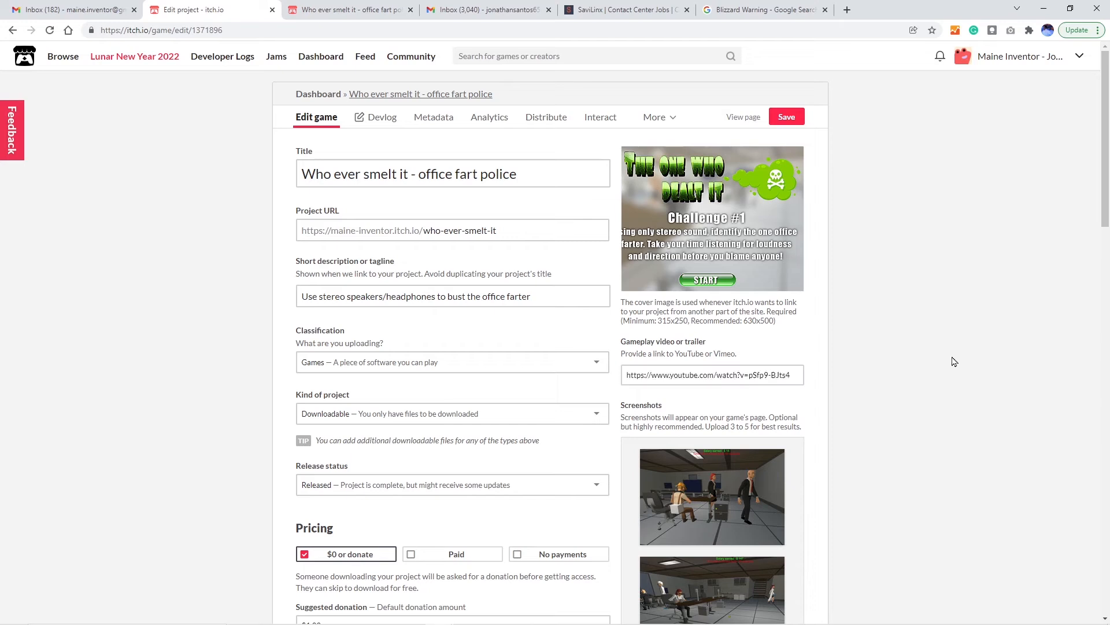
{"action": "left_click_drag", "start_coordinate": [790, 375], "coordinate": [631, 375]}
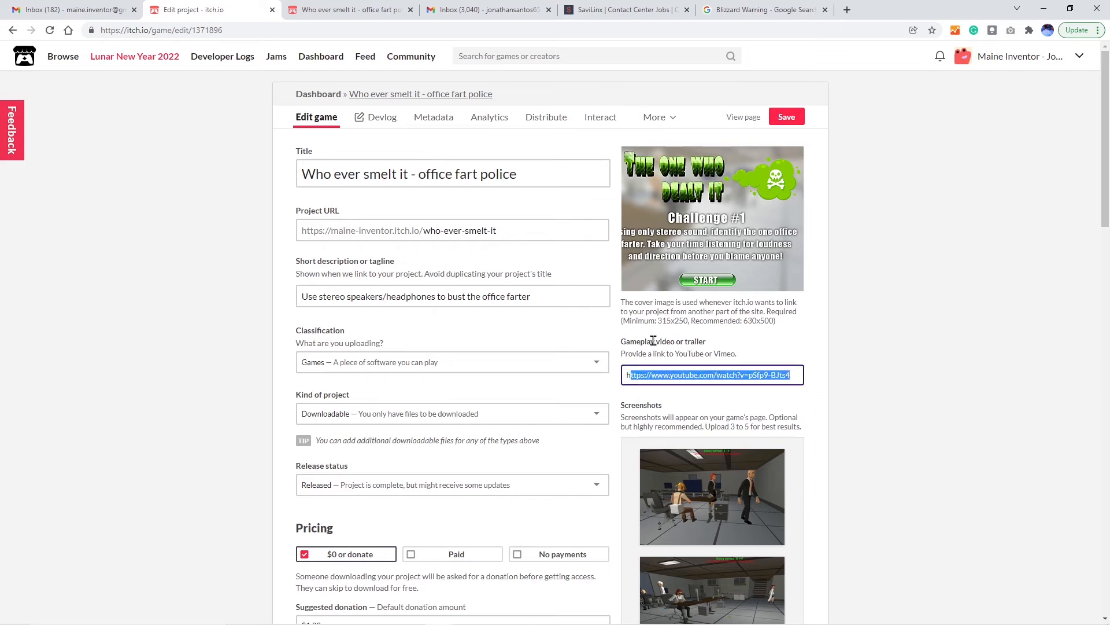
{"action": "mouse_move", "coordinate": [692, 214]}
{"action": "scroll", "coordinate": [168, 258], "scroll_direction": "down", "scroll_amount": 7}
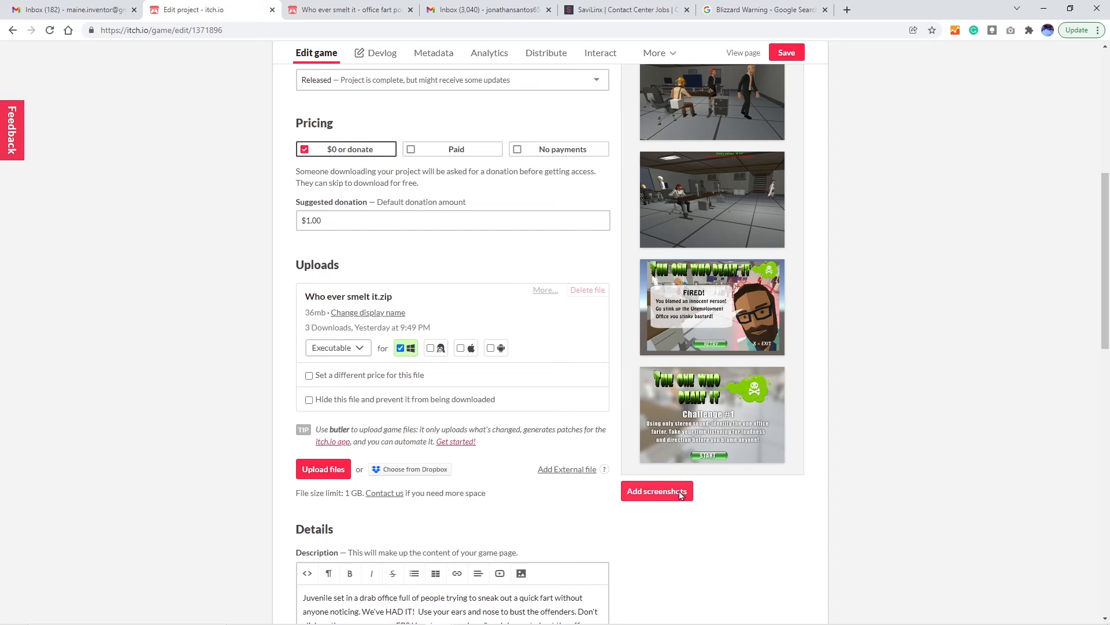
{"action": "left_click", "coordinate": [680, 492]}
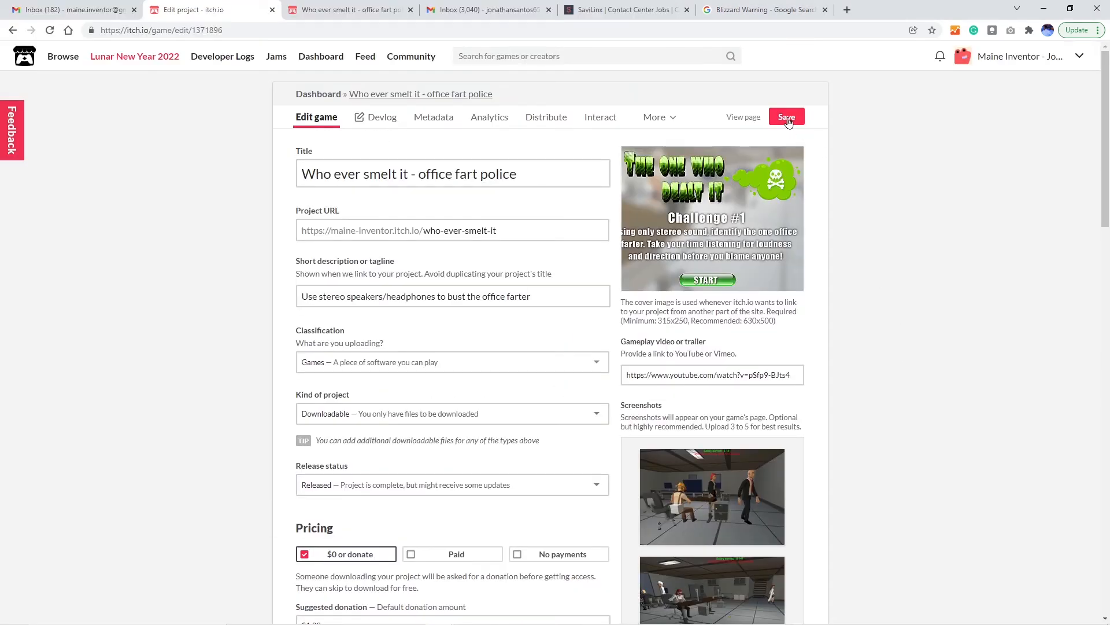
Save the project's edit form, look over the published game page and select its web address.
{"action": "left_click", "coordinate": [786, 118]}
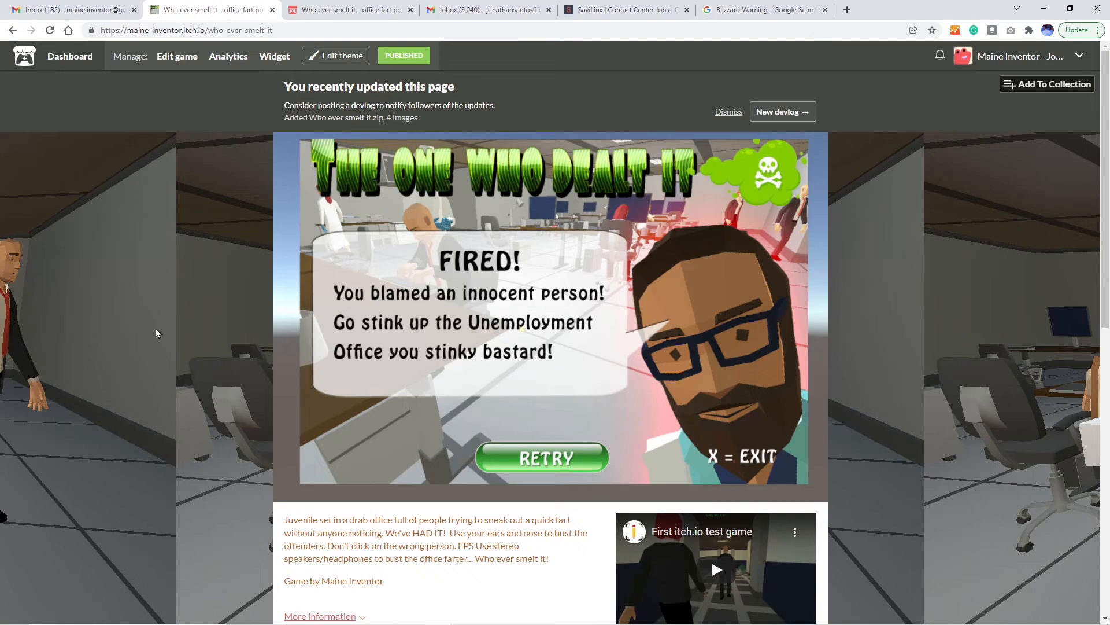
{"action": "scroll", "coordinate": [156, 329], "scroll_direction": "down", "scroll_amount": 8}
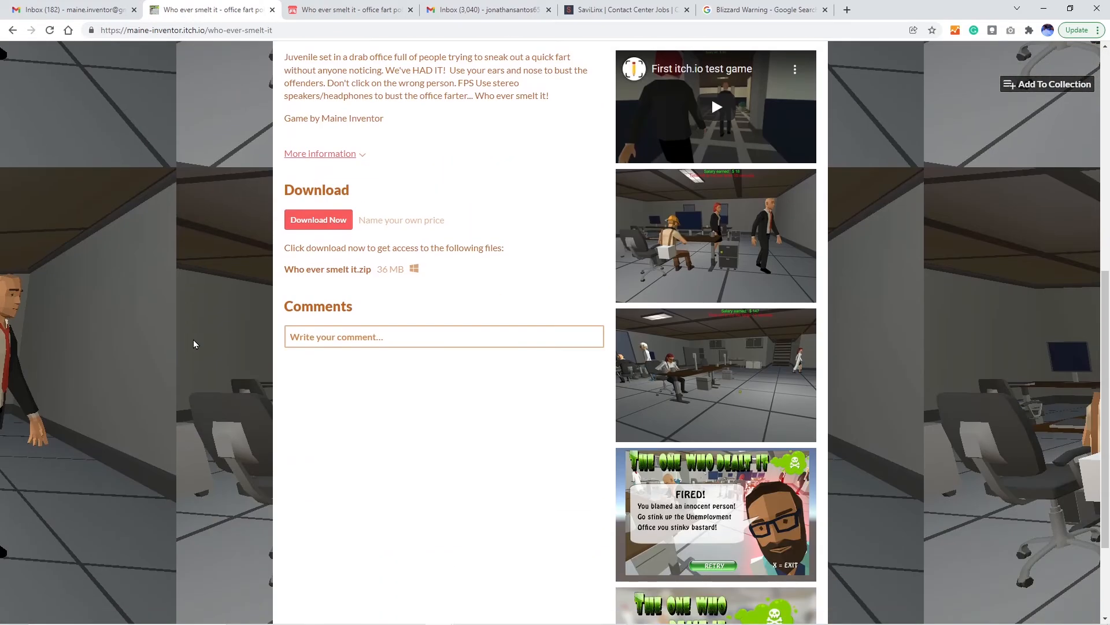
{"action": "scroll", "coordinate": [193, 342], "scroll_direction": "up", "scroll_amount": 6}
{"action": "left_click", "coordinate": [293, 30]}
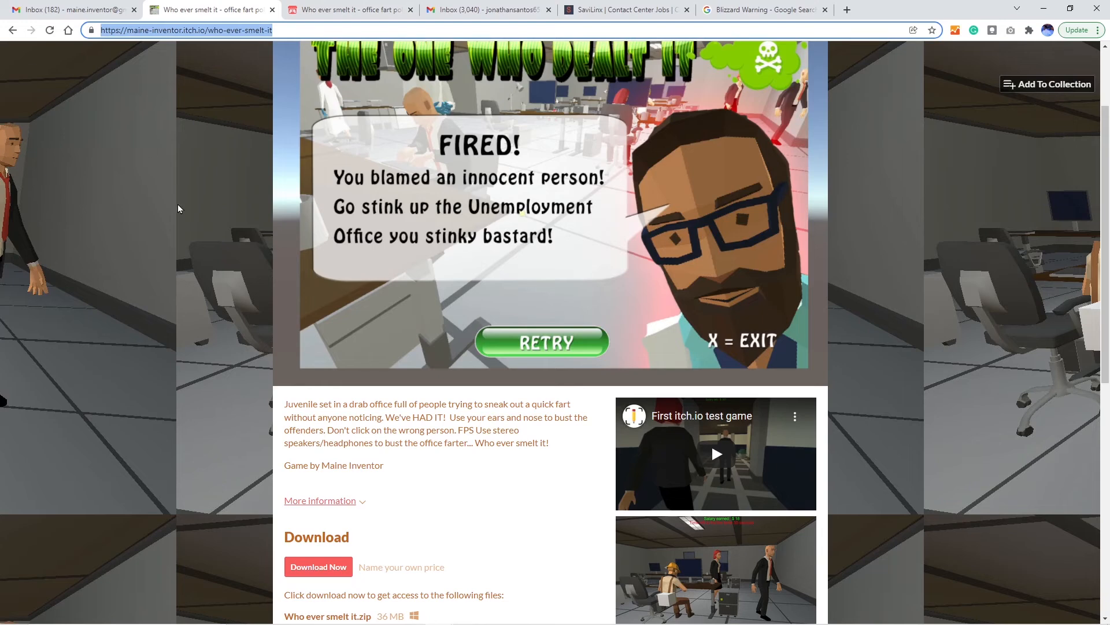
{"action": "left_click", "coordinate": [354, 8]}
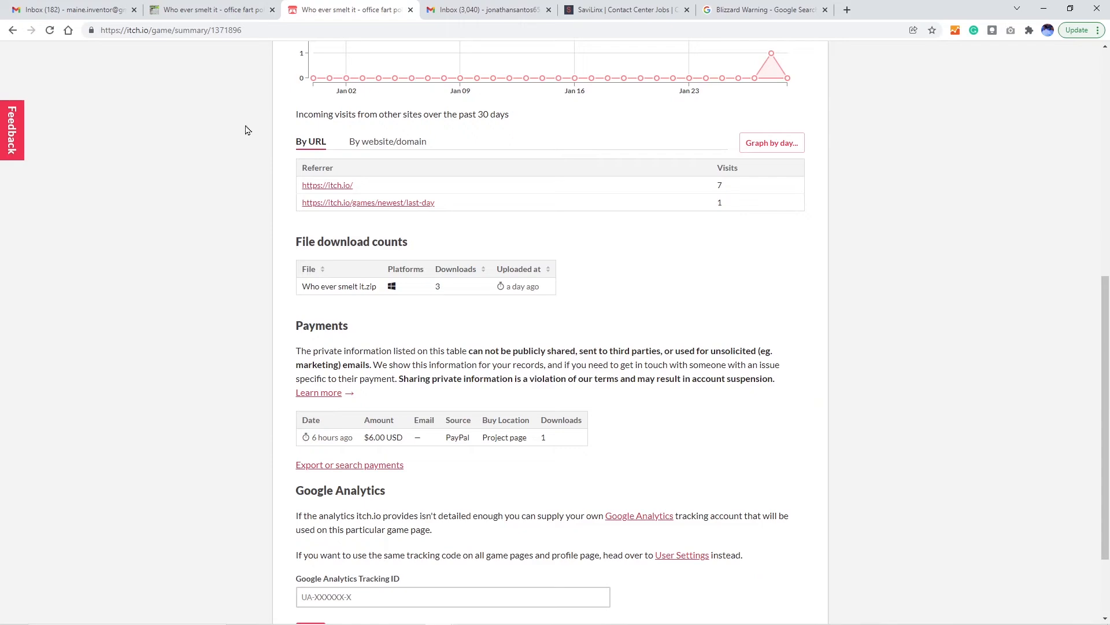
{"action": "left_click", "coordinate": [231, 9]}
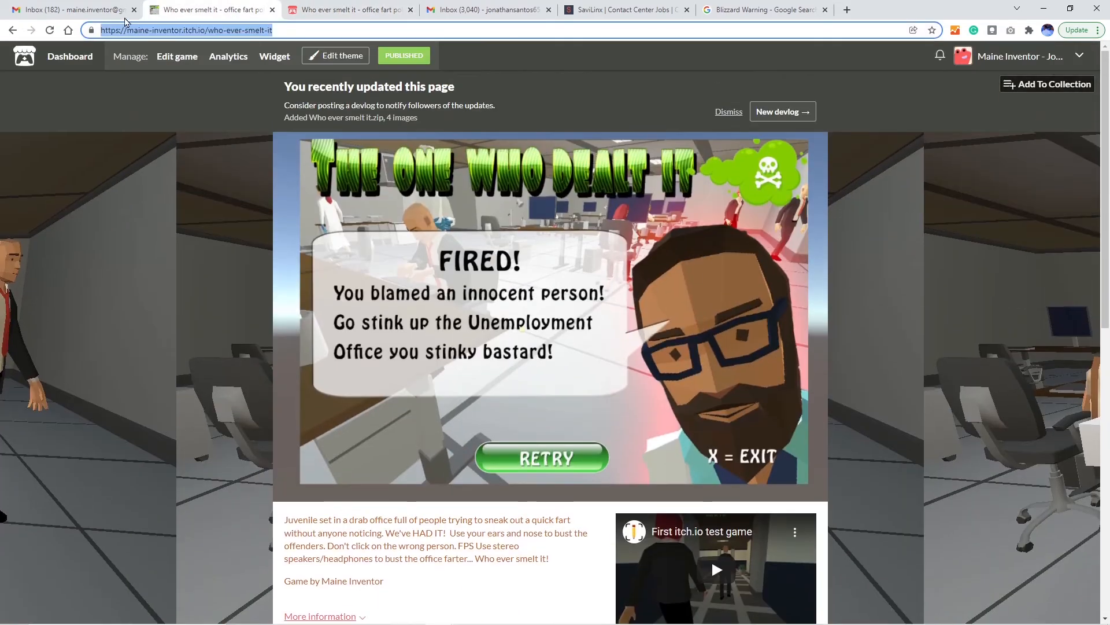
Go through the creator dashboard to the catalogue of top games and search the site for "fart".
{"action": "left_click", "coordinate": [58, 57]}
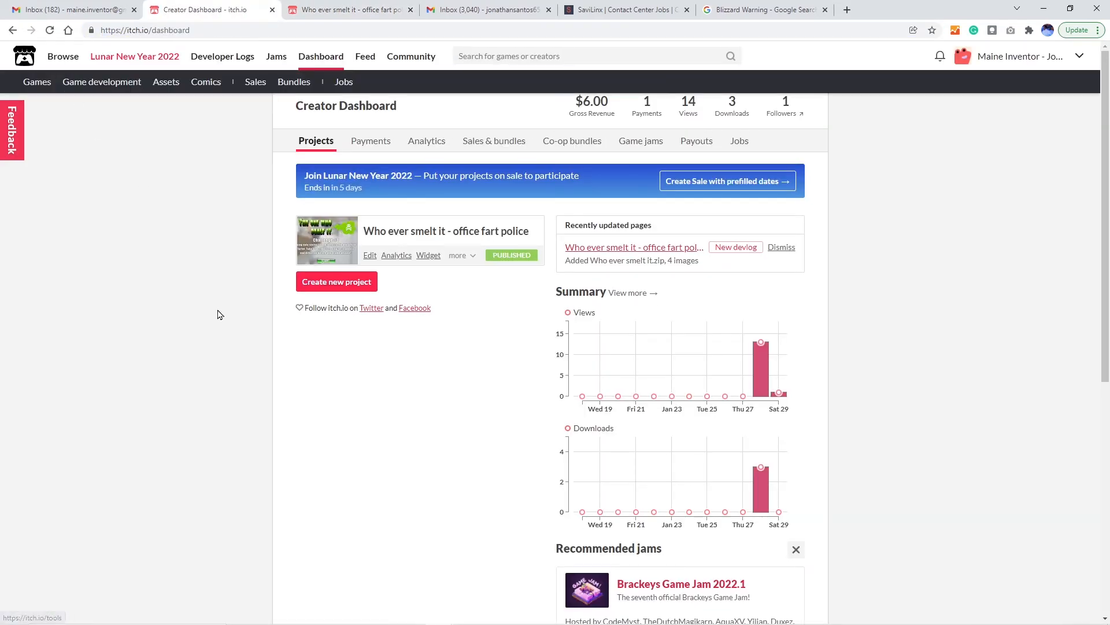
{"action": "left_click", "coordinate": [62, 57]}
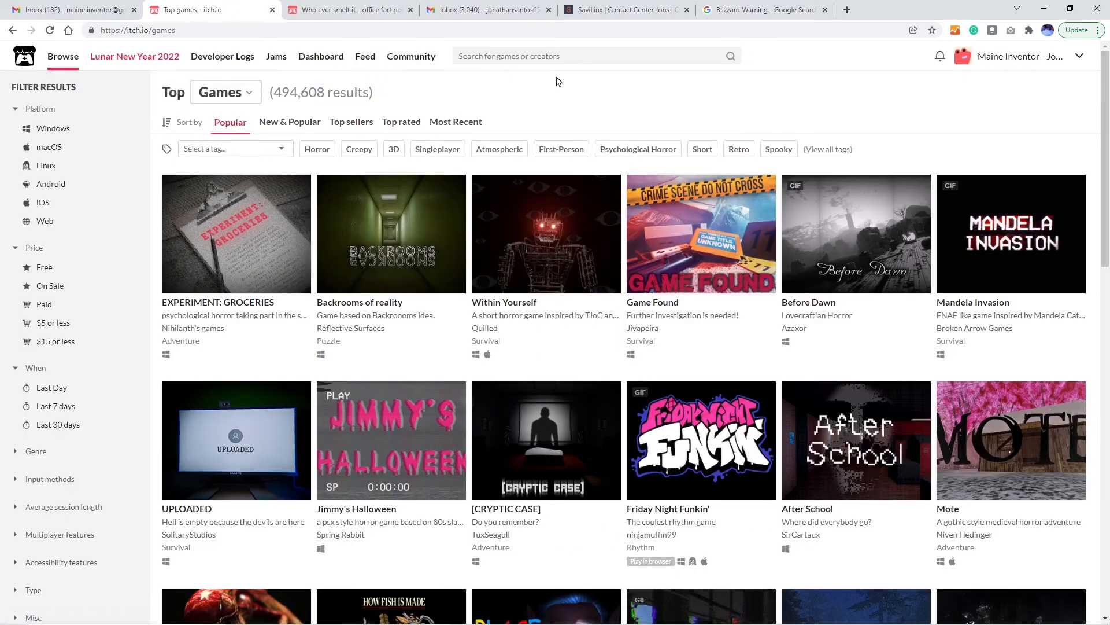
{"action": "left_click", "coordinate": [544, 59]}
{"action": "type", "text": "d"}
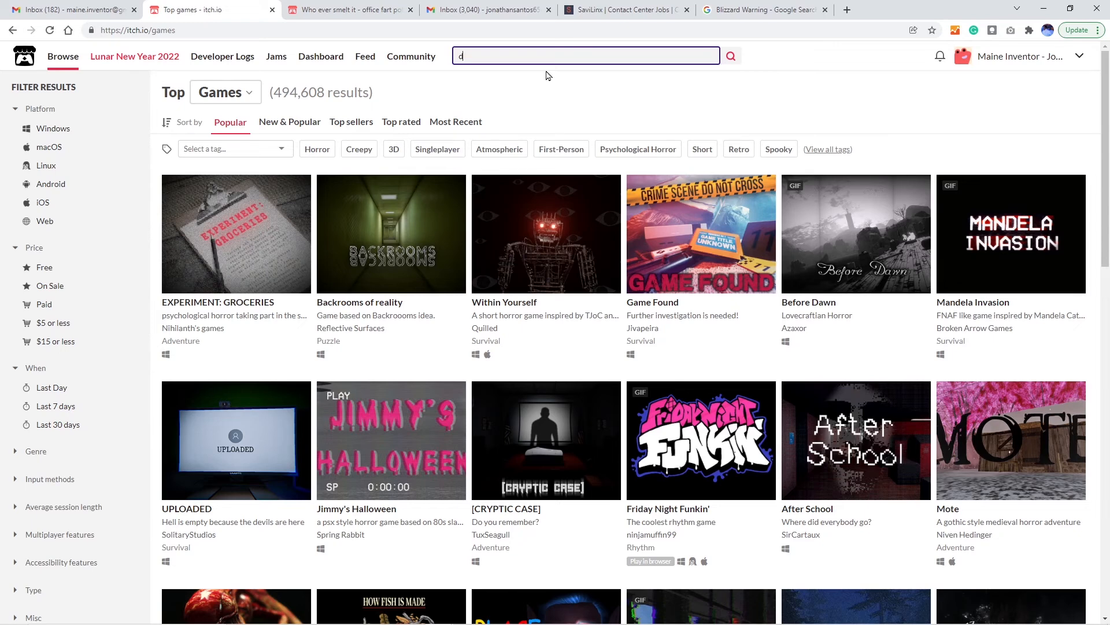
{"action": "left_click_drag", "start_coordinate": [539, 60], "coordinate": [447, 60]}
{"action": "type", "text": "fart"}
{"action": "key", "text": "Return"}
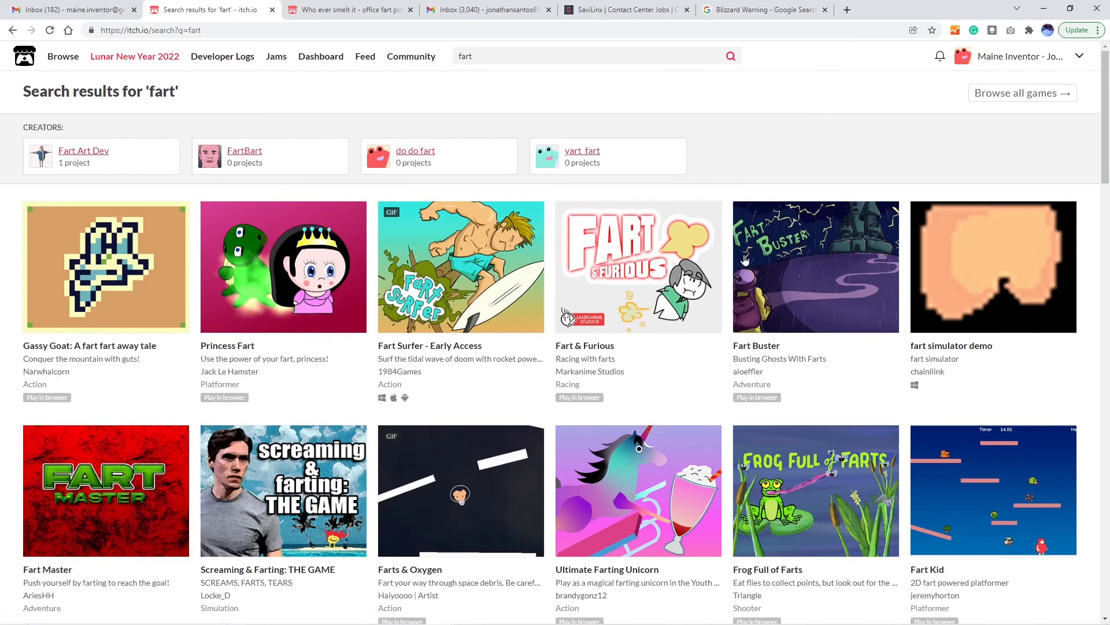
Find "Who ever smelt it - office fart police" in the search results, open its page and look through it.
{"action": "scroll", "coordinate": [798, 444], "scroll_direction": "down", "scroll_amount": 6}
{"action": "scroll", "coordinate": [803, 173], "scroll_direction": "down", "scroll_amount": 1}
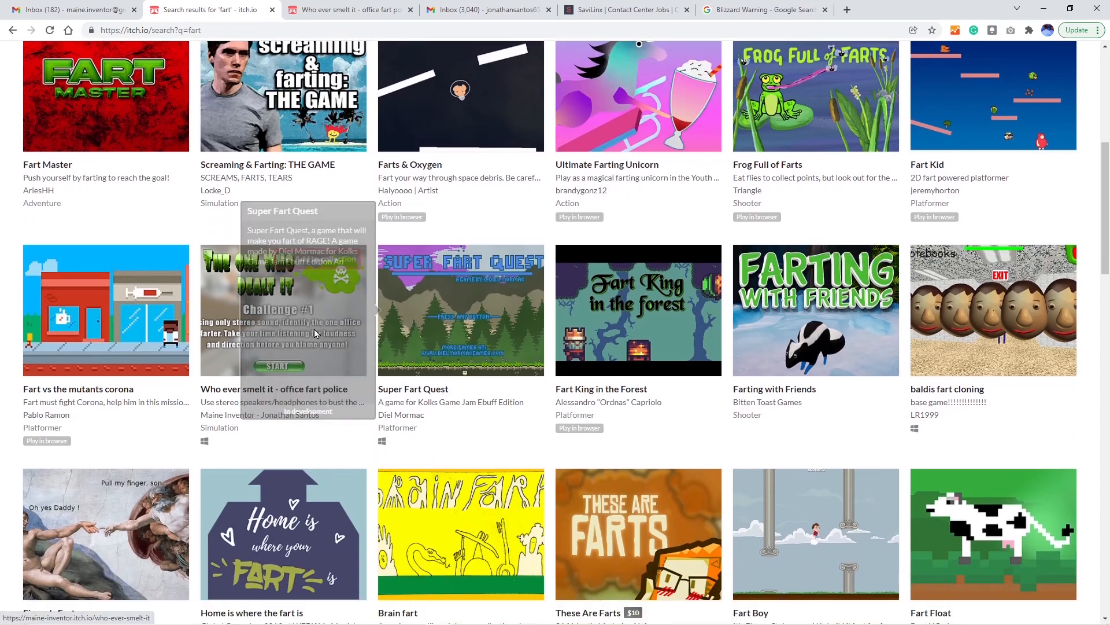
{"action": "mouse_move", "coordinate": [248, 333]}
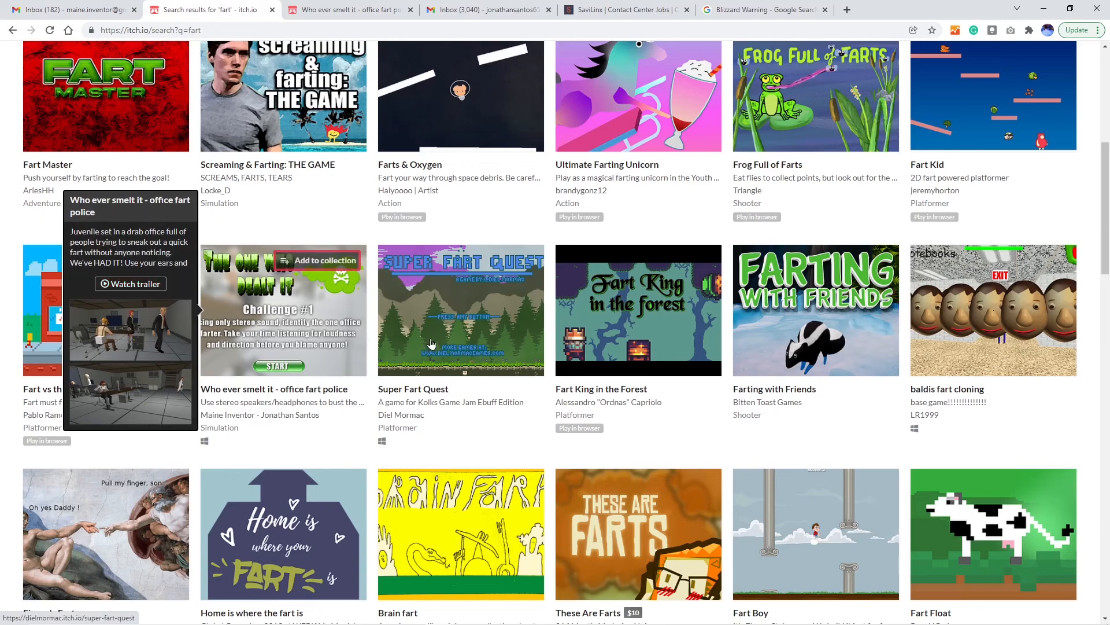
{"action": "left_click", "coordinate": [263, 325]}
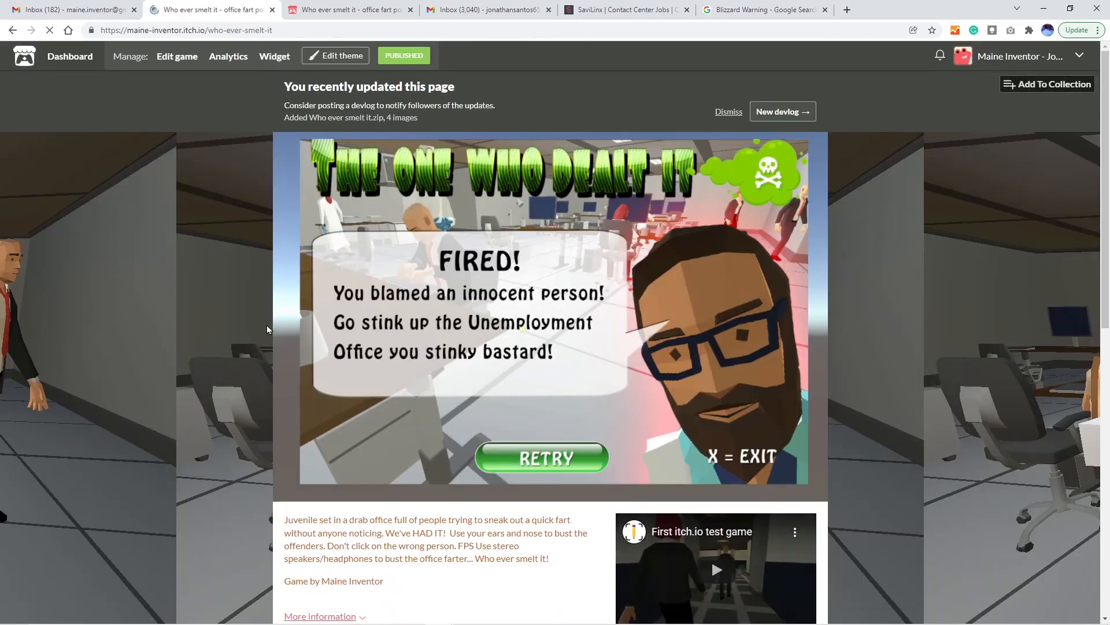
{"action": "scroll", "coordinate": [254, 429], "scroll_direction": "down", "scroll_amount": 5}
{"action": "scroll", "coordinate": [263, 424], "scroll_direction": "down", "scroll_amount": 4}
{"action": "scroll", "coordinate": [272, 422], "scroll_direction": "up", "scroll_amount": 8}
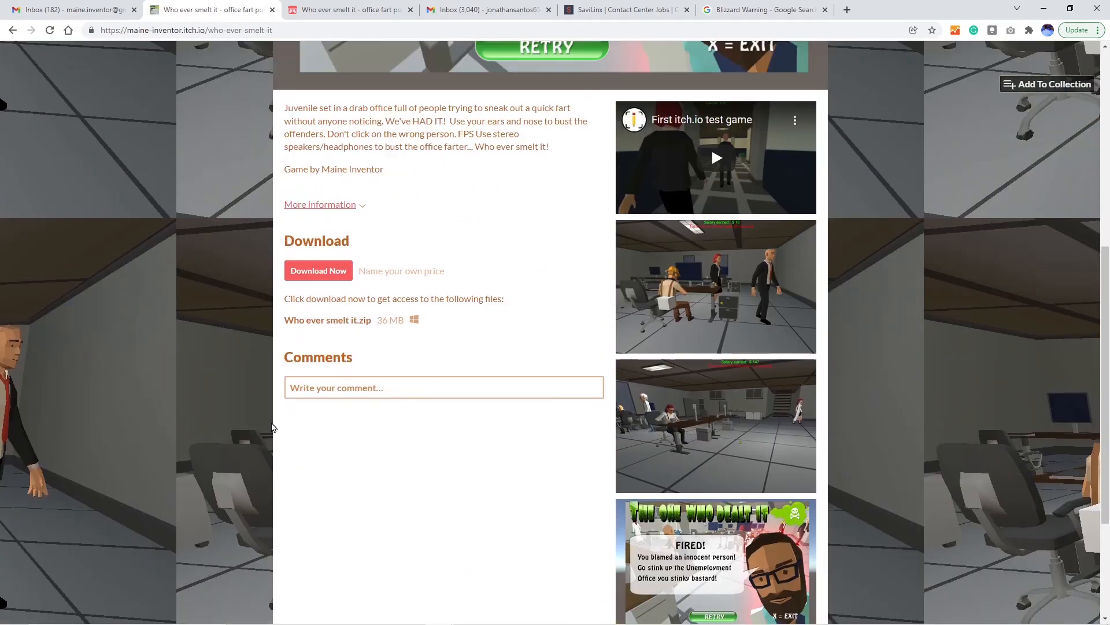
{"action": "scroll", "coordinate": [275, 422], "scroll_direction": "up", "scroll_amount": 2}
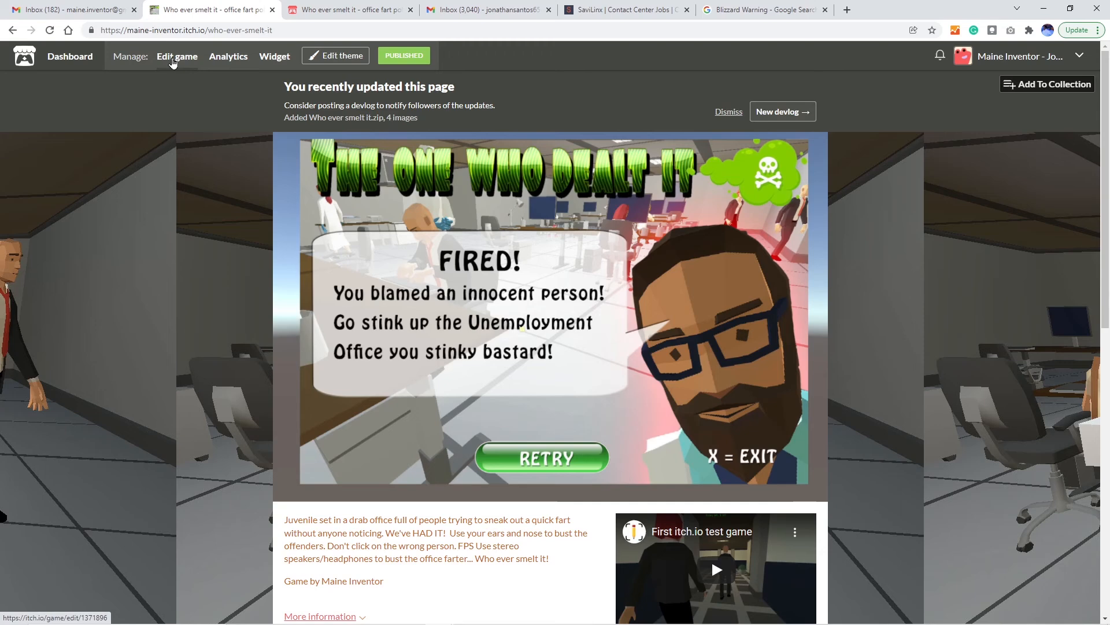
Open the game's analytics and examine the latest data points in the Views, Downloads and Payments graphs.
{"action": "left_click", "coordinate": [222, 60]}
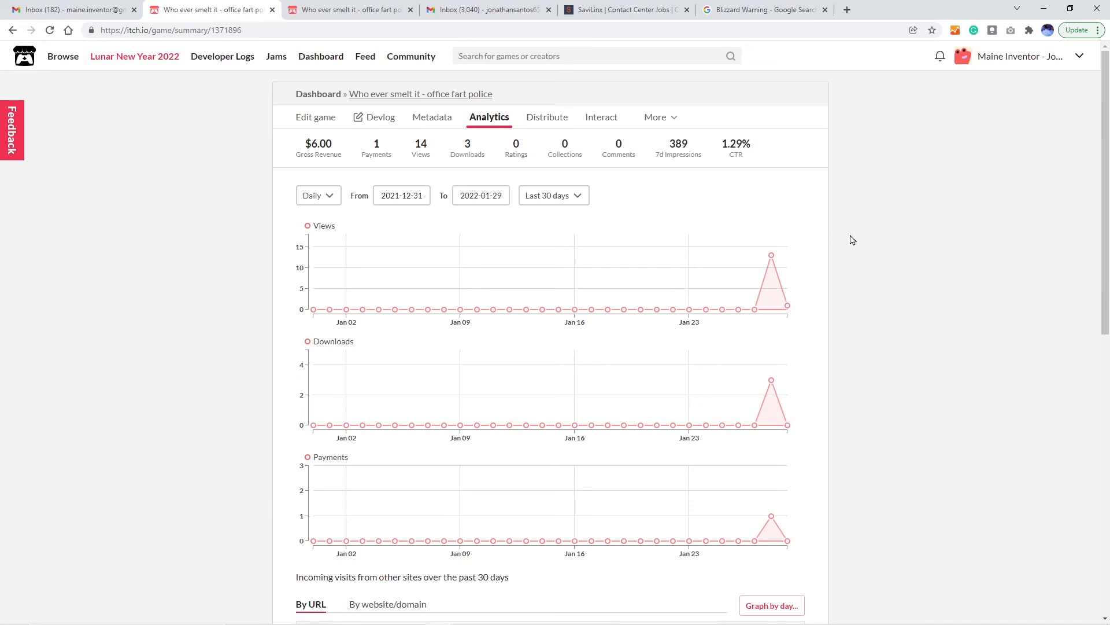
{"action": "scroll", "coordinate": [853, 239], "scroll_direction": "down", "scroll_amount": 2}
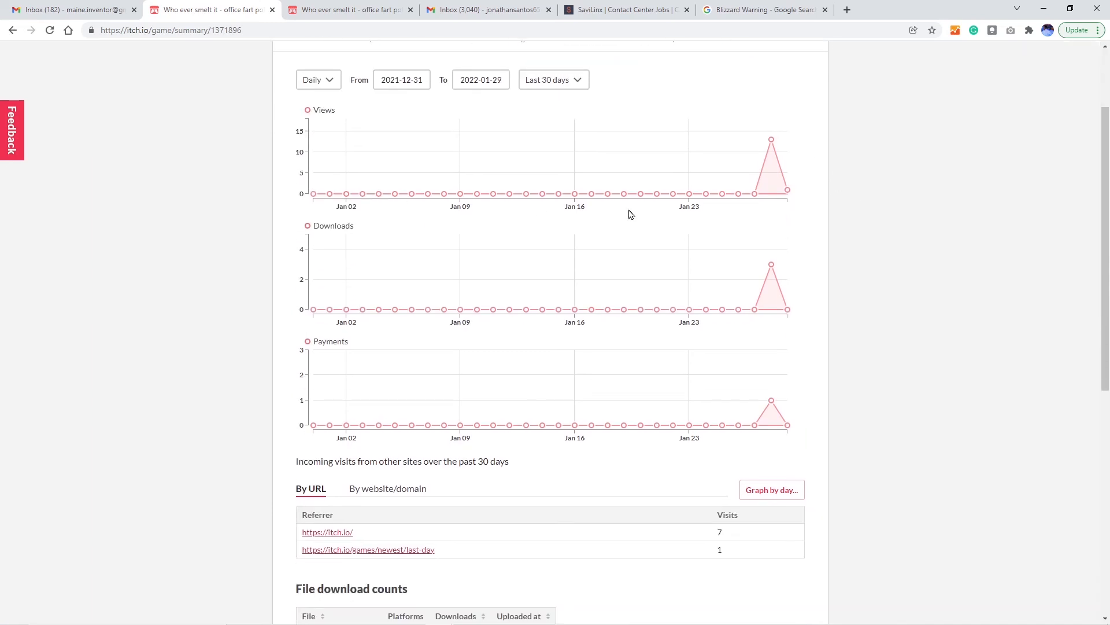
{"action": "mouse_move", "coordinate": [770, 148]}
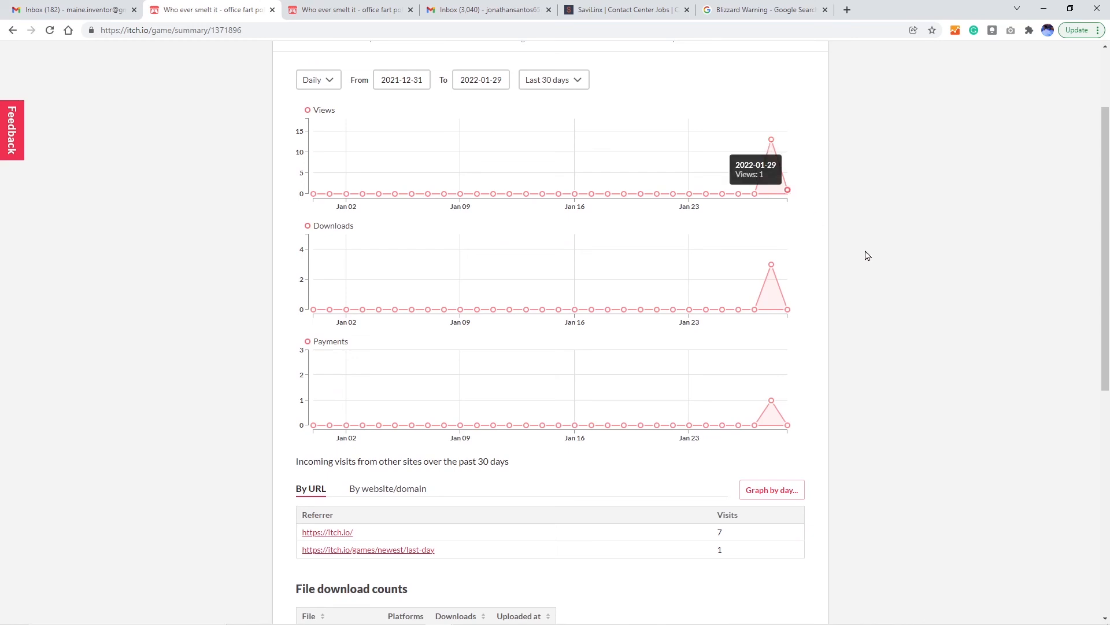
{"action": "scroll", "coordinate": [869, 253], "scroll_direction": "down", "scroll_amount": 1}
{"action": "mouse_move", "coordinate": [773, 212]}
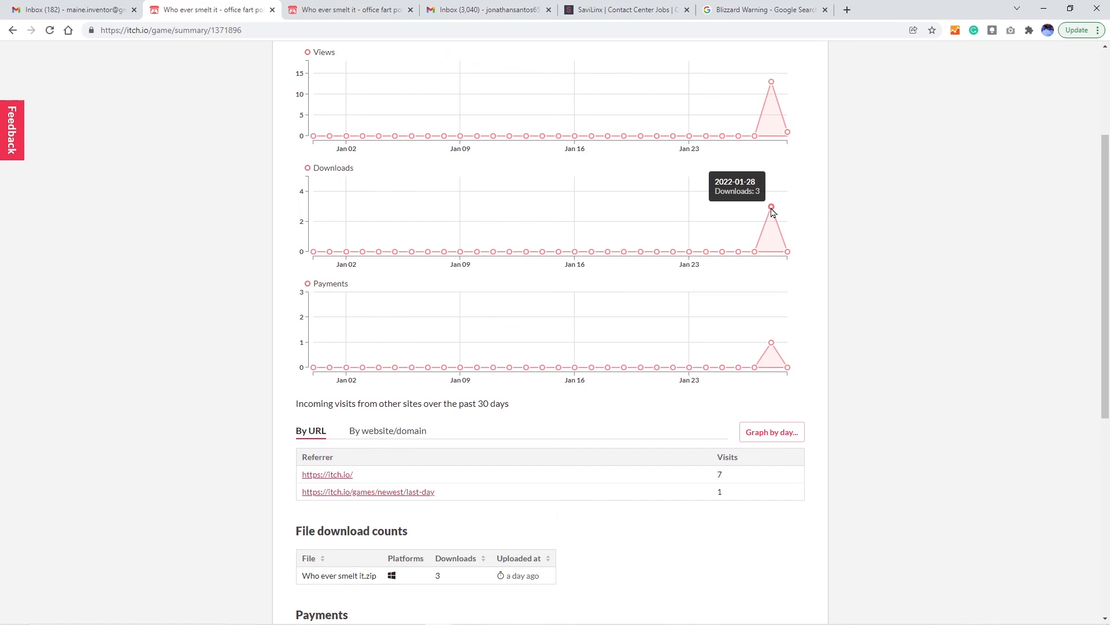
{"action": "mouse_move", "coordinate": [782, 349]}
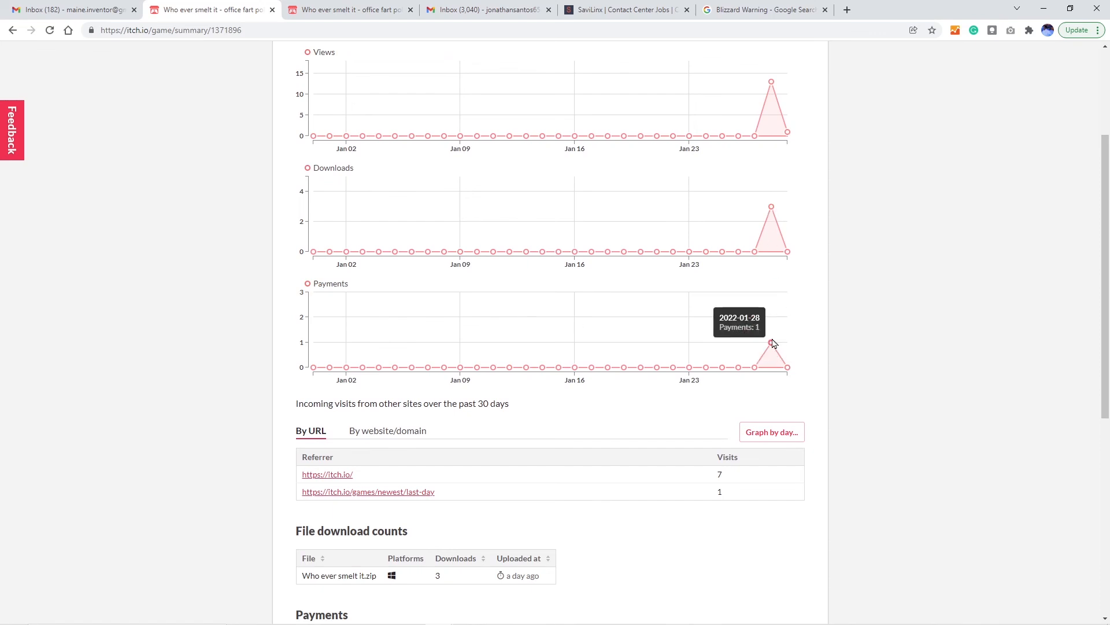
{"action": "scroll", "coordinate": [801, 336], "scroll_direction": "down", "scroll_amount": 1}
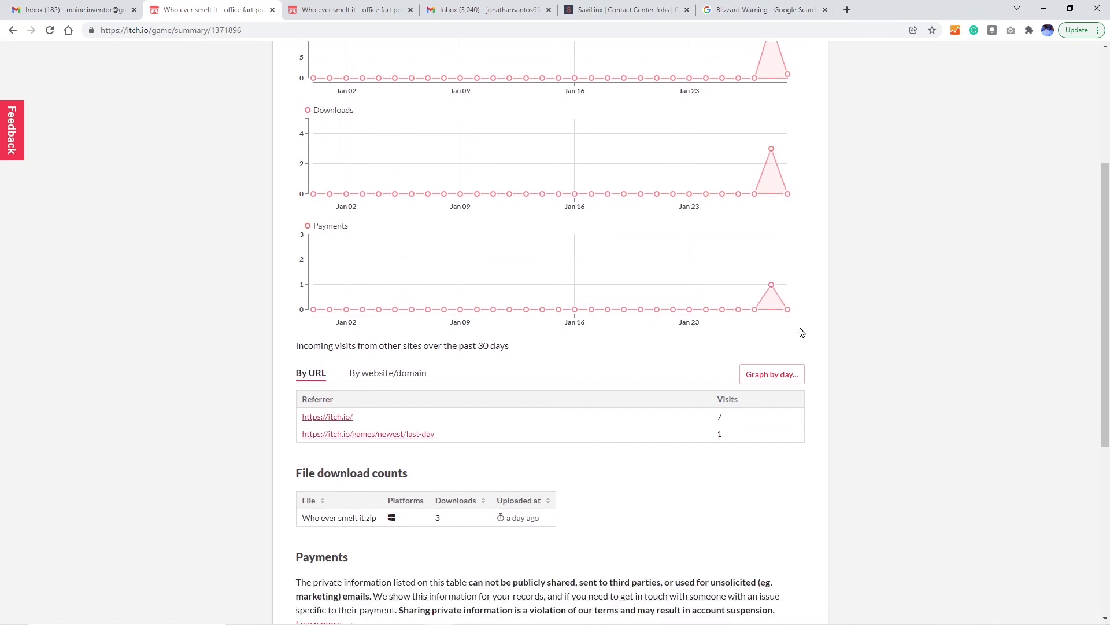
Examine the referrers, file download counts and payments table, highlight the payment entry, and check the Google Analytics section.
{"action": "scroll", "coordinate": [802, 333], "scroll_direction": "down", "scroll_amount": 4}
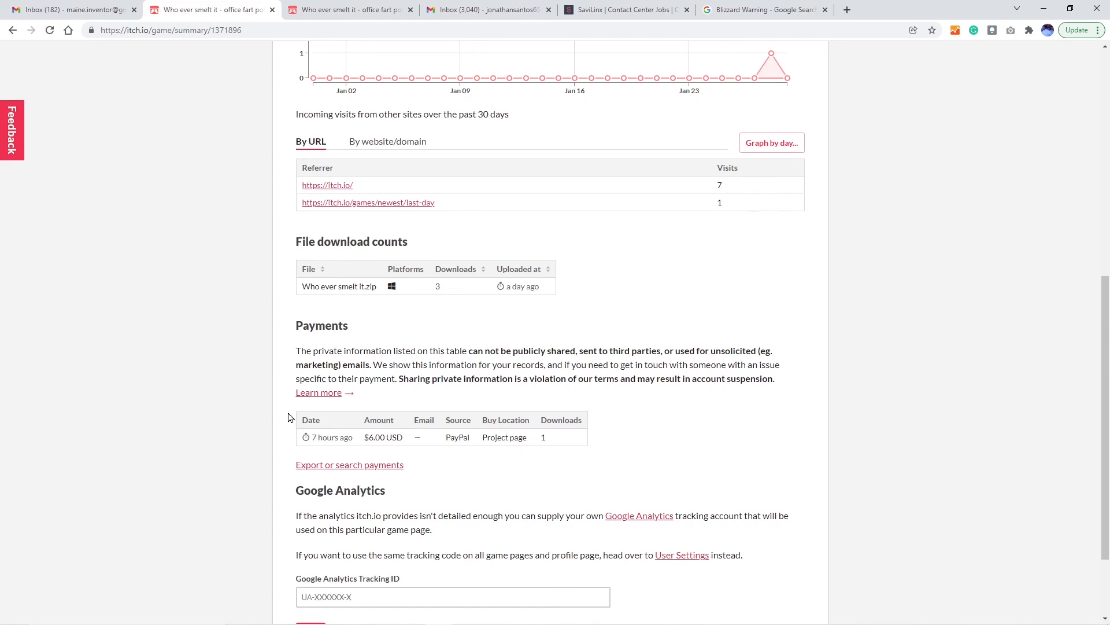
{"action": "left_click_drag", "start_coordinate": [414, 441], "coordinate": [296, 442]}
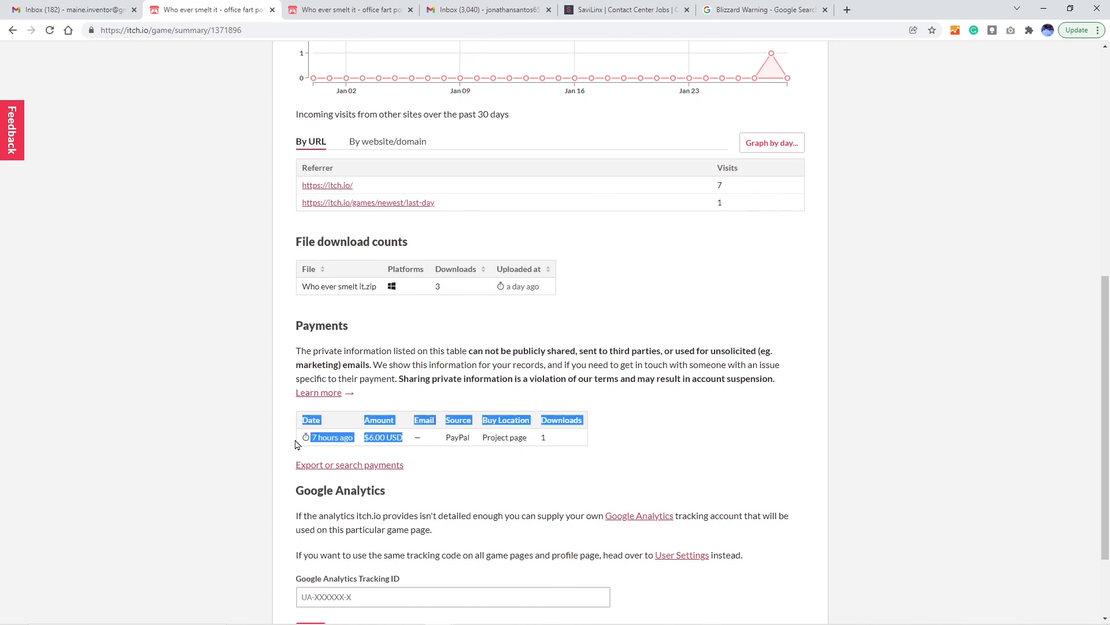
{"action": "left_click", "coordinate": [243, 409]}
{"action": "scroll", "coordinate": [243, 409], "scroll_direction": "down", "scroll_amount": 2}
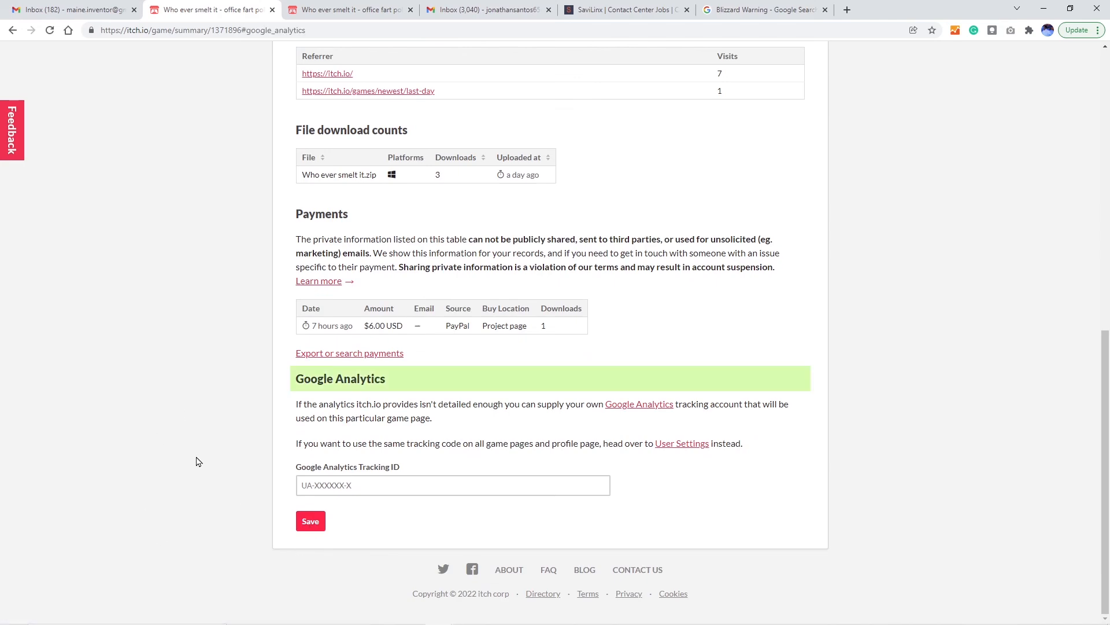
Highlight the row of summary statistics above the analytics graphs, from gross revenue to CTR, and clear the selection.
{"action": "scroll", "coordinate": [197, 461], "scroll_direction": "up", "scroll_amount": 15}
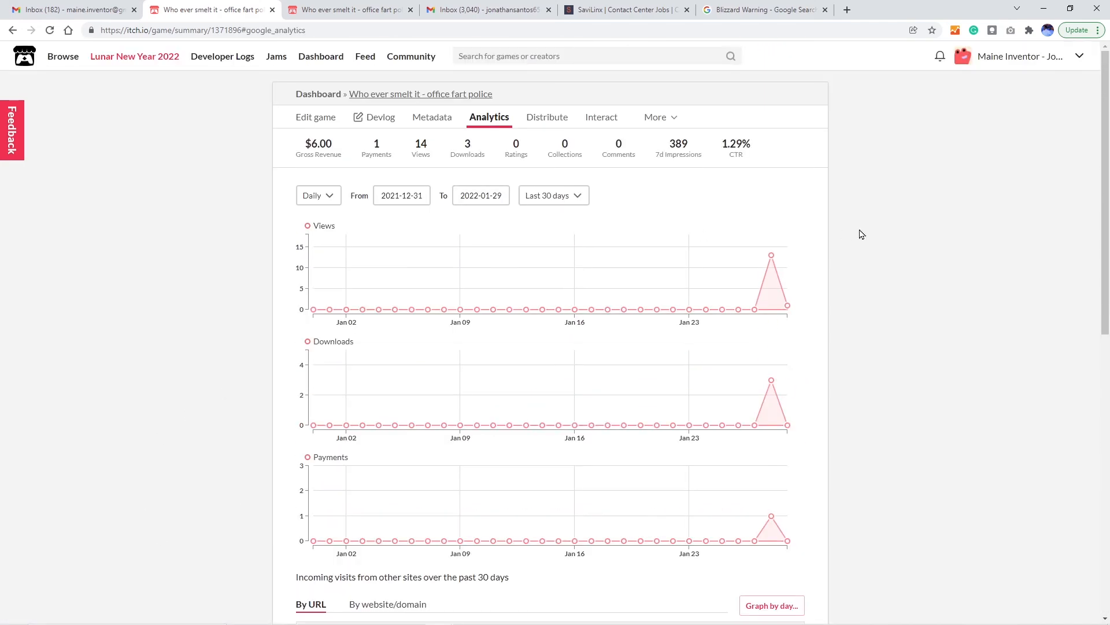
{"action": "left_click_drag", "start_coordinate": [406, 151], "coordinate": [778, 160]}
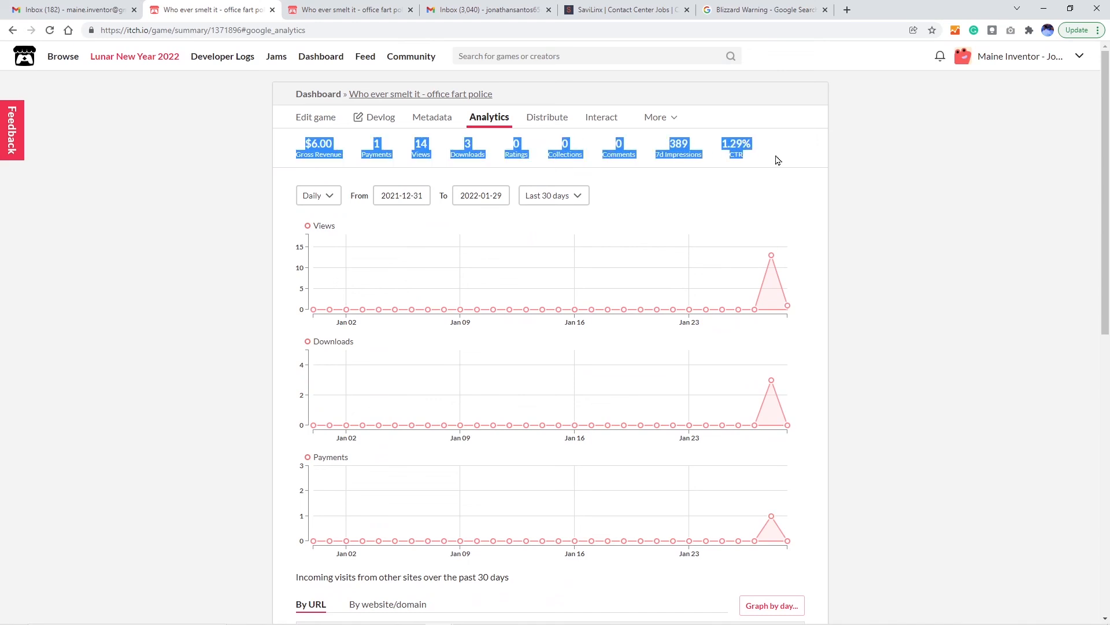
{"action": "left_click", "coordinate": [892, 198]}
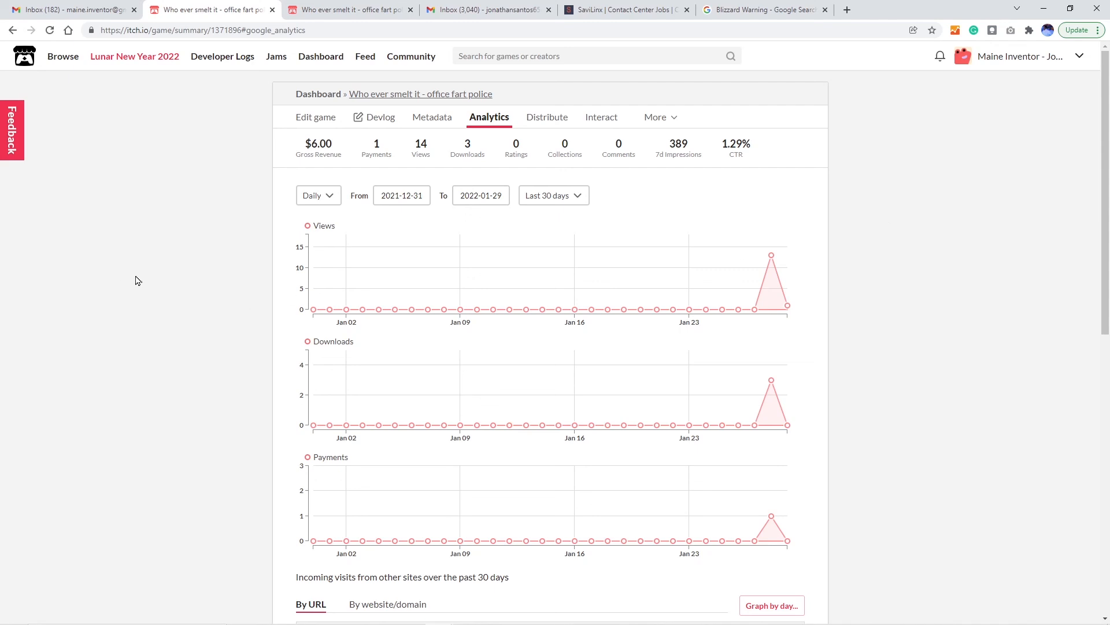
Look through the whole analytics page again and save the Google Analytics settings with the tracking ID left empty.
{"action": "scroll", "coordinate": [436, 315], "scroll_direction": "down", "scroll_amount": 10}
{"action": "scroll", "coordinate": [258, 332], "scroll_direction": "up", "scroll_amount": 4}
{"action": "scroll", "coordinate": [258, 332], "scroll_direction": "up", "scroll_amount": 6}
{"action": "scroll", "coordinate": [194, 150], "scroll_direction": "down", "scroll_amount": 10}
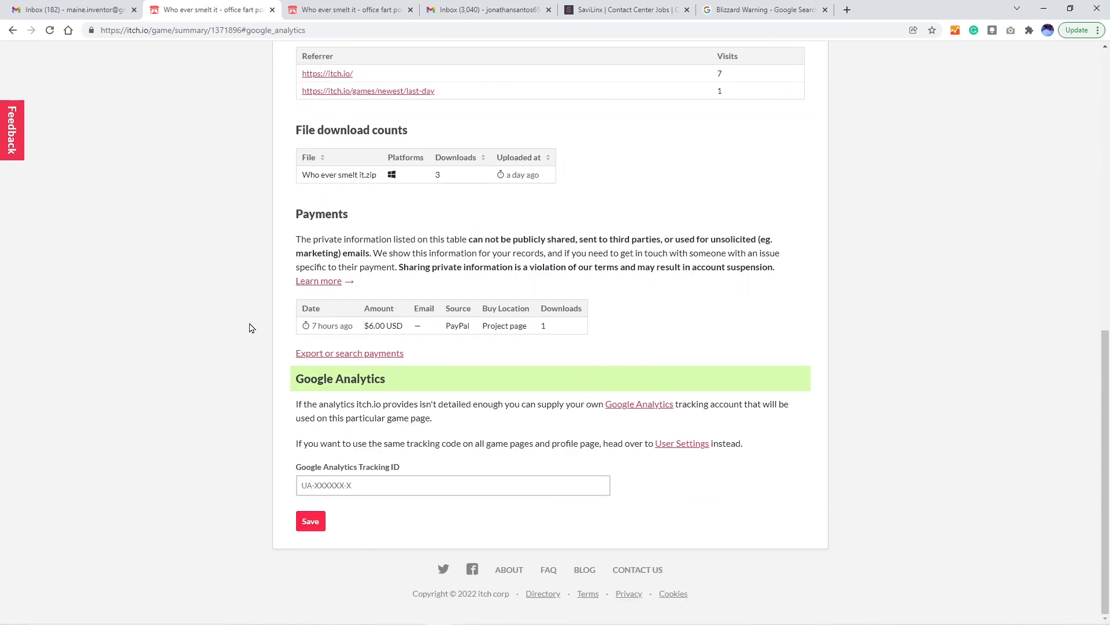
{"action": "left_click", "coordinate": [317, 522]}
{"action": "scroll", "coordinate": [326, 162], "scroll_direction": "up", "scroll_amount": 10}
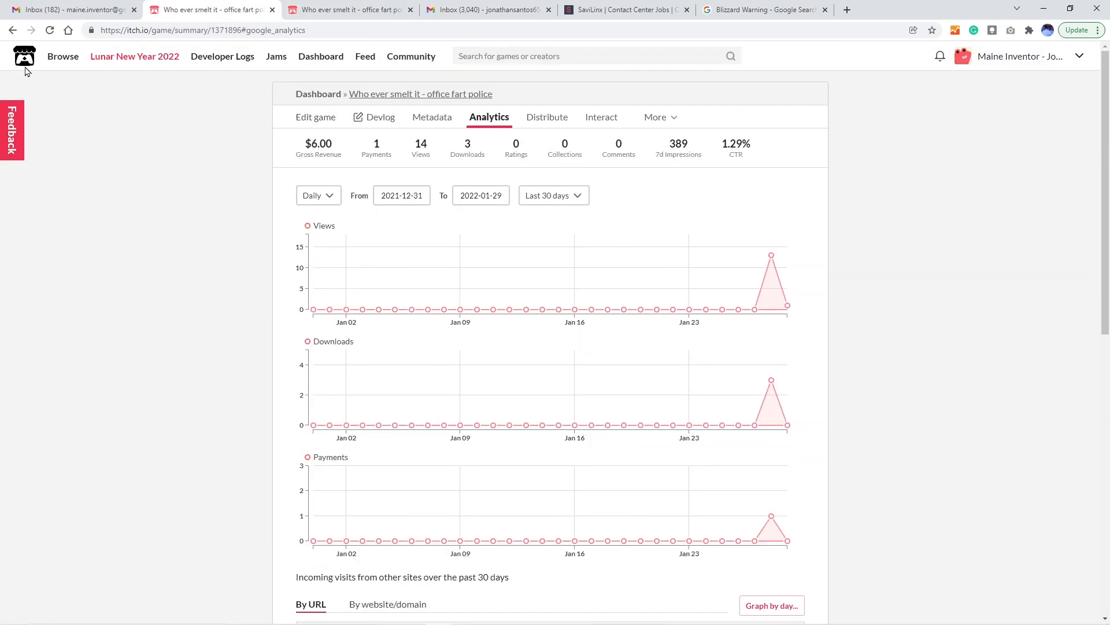